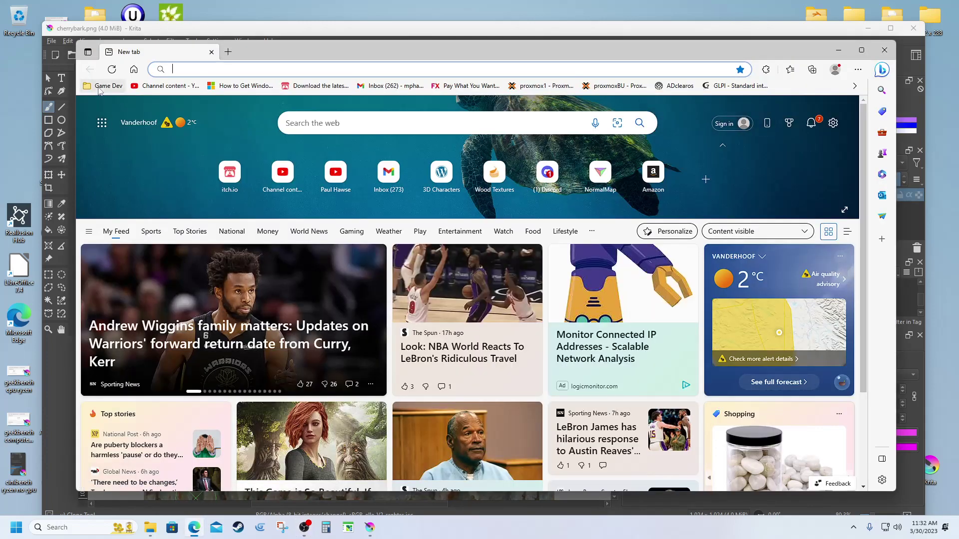
# - Load NormalMap-Online from the Game Dev bookmarks, then close Edge to return to Krita
pyautogui.click(103, 85)
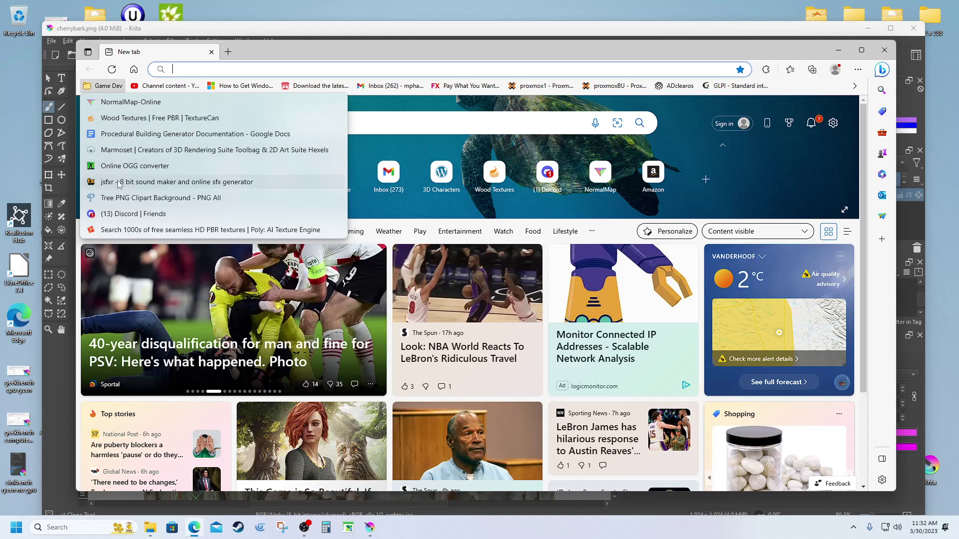
pyautogui.click(129, 105)
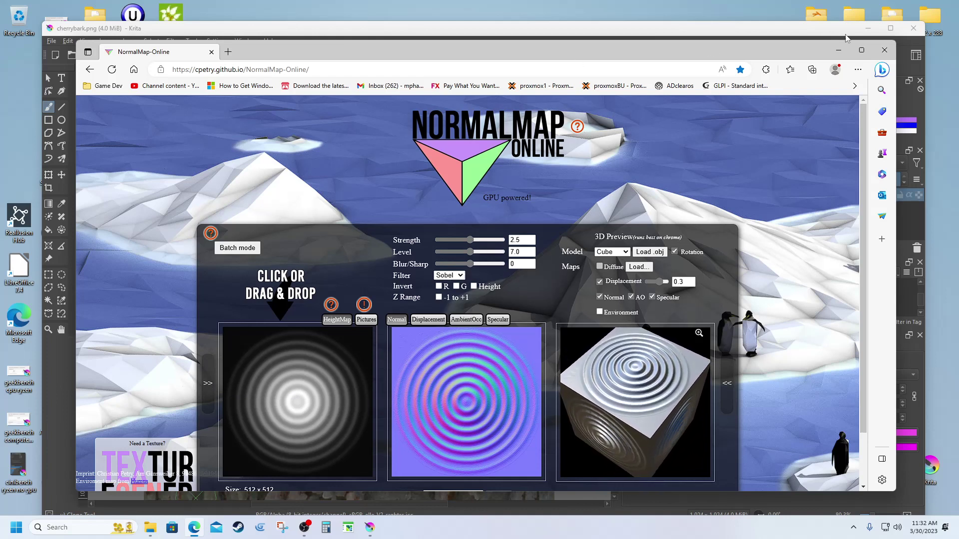
pyautogui.click(884, 51)
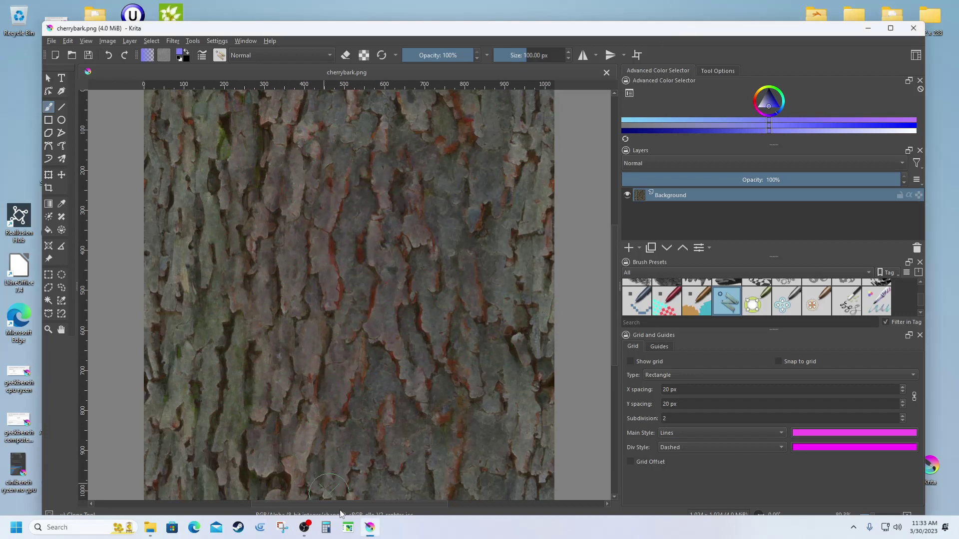
pyautogui.click(348, 529)
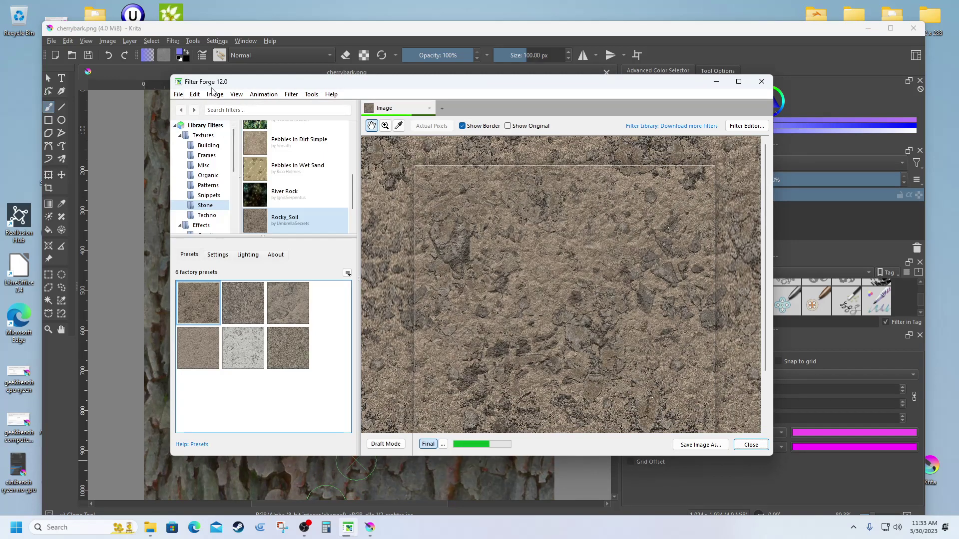
pyautogui.scroll(2, 283, 171)
pyautogui.scroll(2, 284, 171)
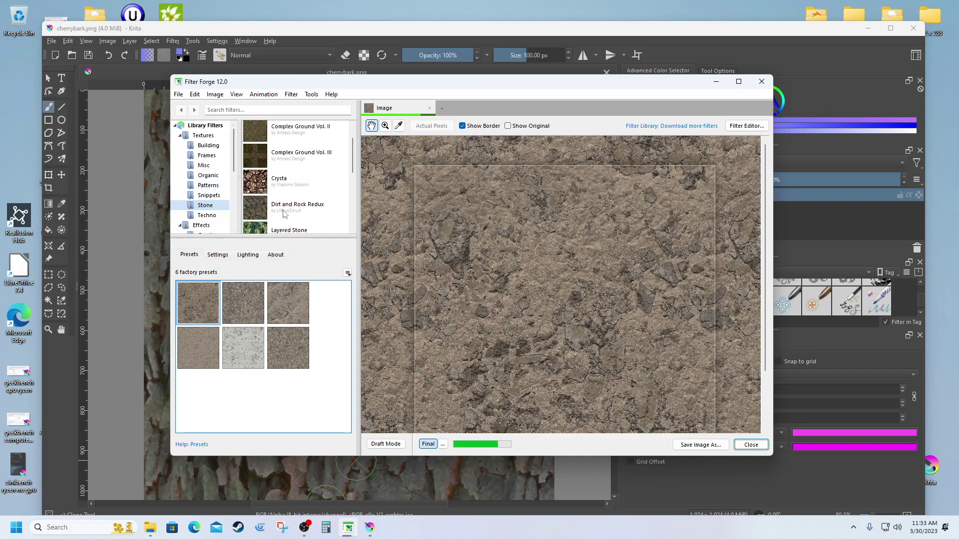
pyautogui.scroll(1, 241, 199)
pyautogui.scroll(-1, 237, 200)
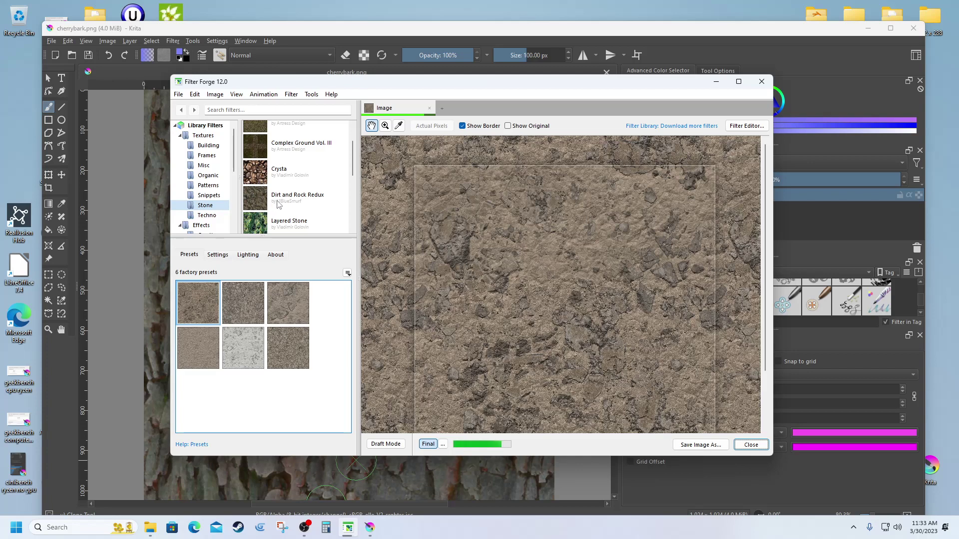
pyautogui.scroll(1, 261, 174)
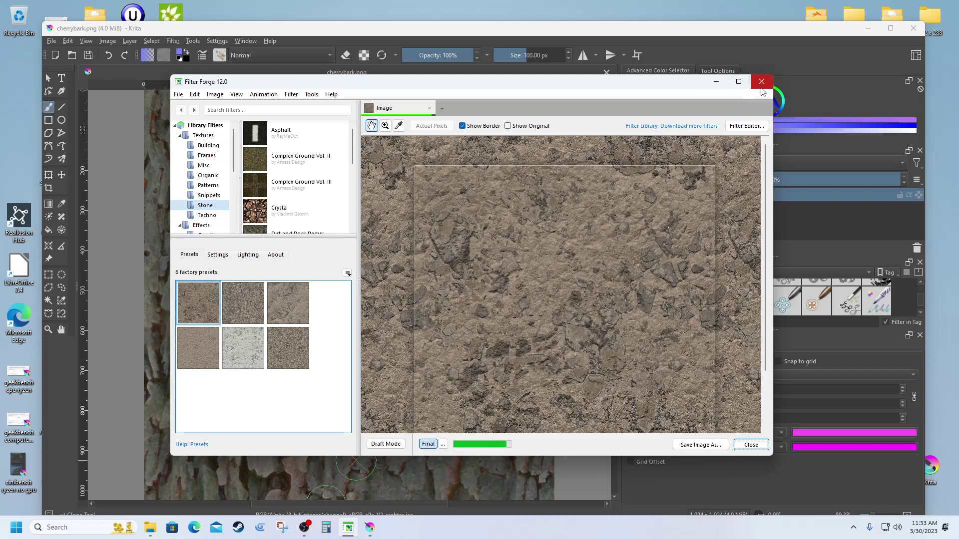
pyautogui.click(762, 85)
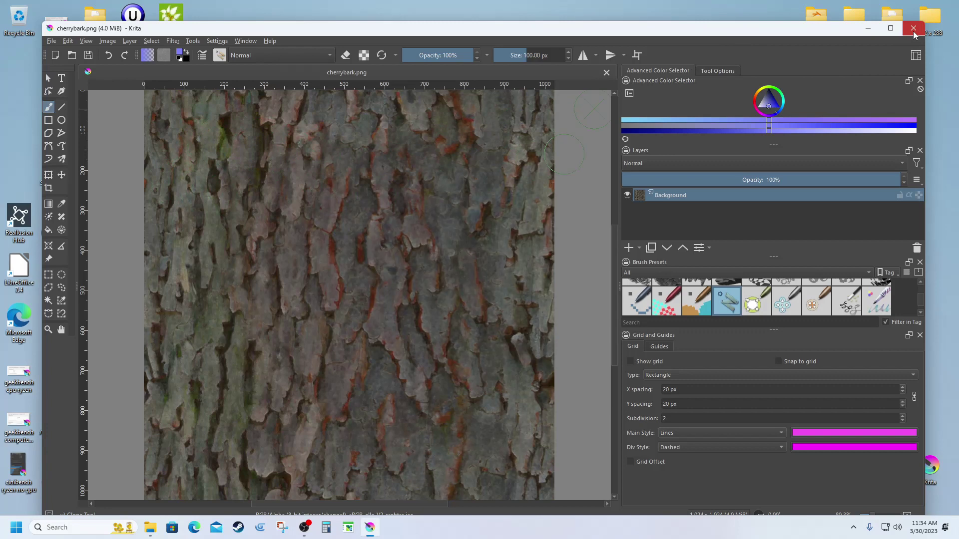
# - Close Krita, look over the Bark texture thumbnails, then close both File Explorer windows
pyautogui.click(913, 30)
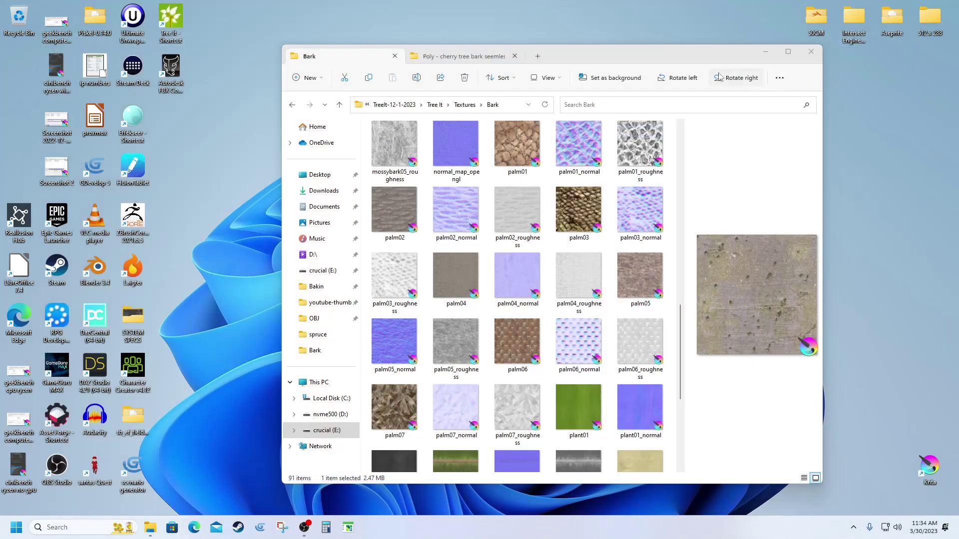
pyautogui.moveTo(664, 54); pyautogui.dragTo(622, 55)
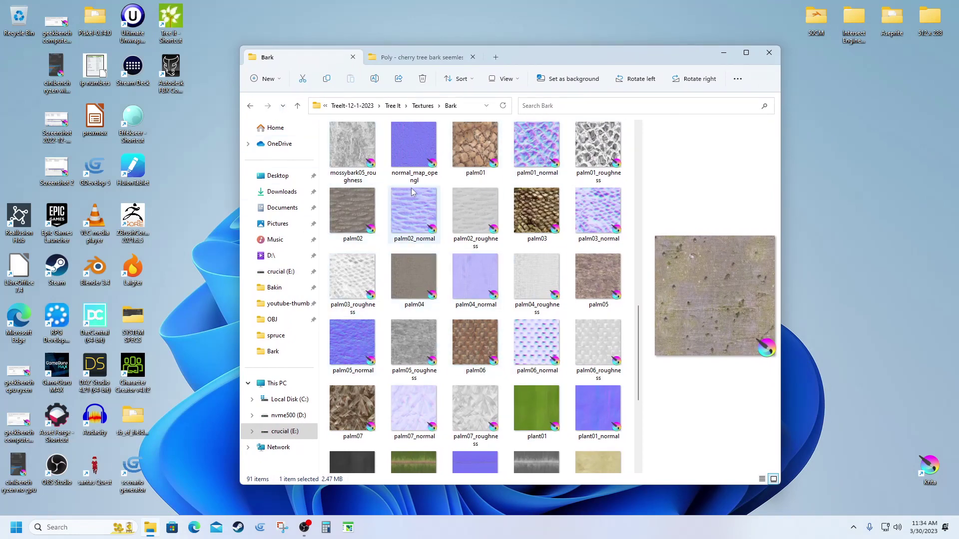
pyautogui.scroll(5, 412, 192)
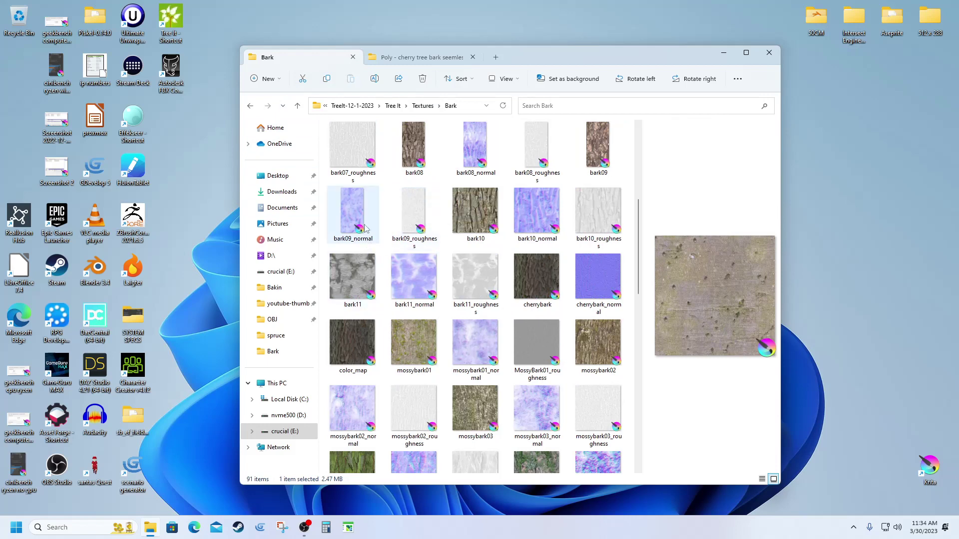
pyautogui.scroll(-3, 399, 338)
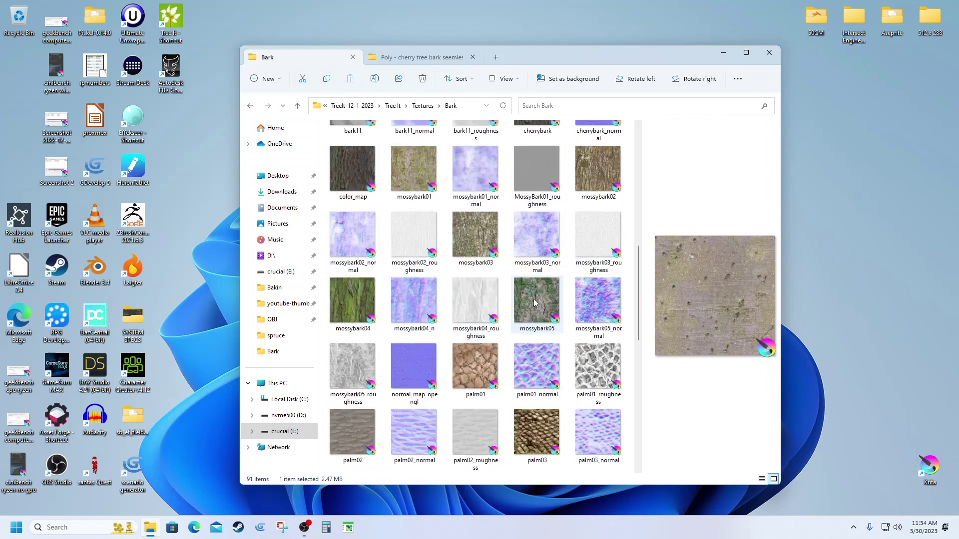
pyautogui.scroll(5, 478, 368)
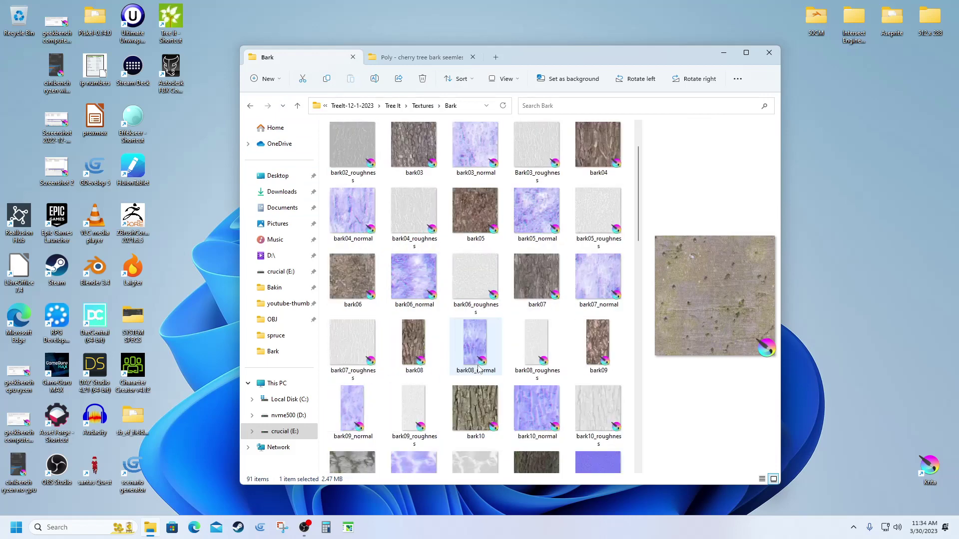
pyautogui.scroll(-4, 400, 280)
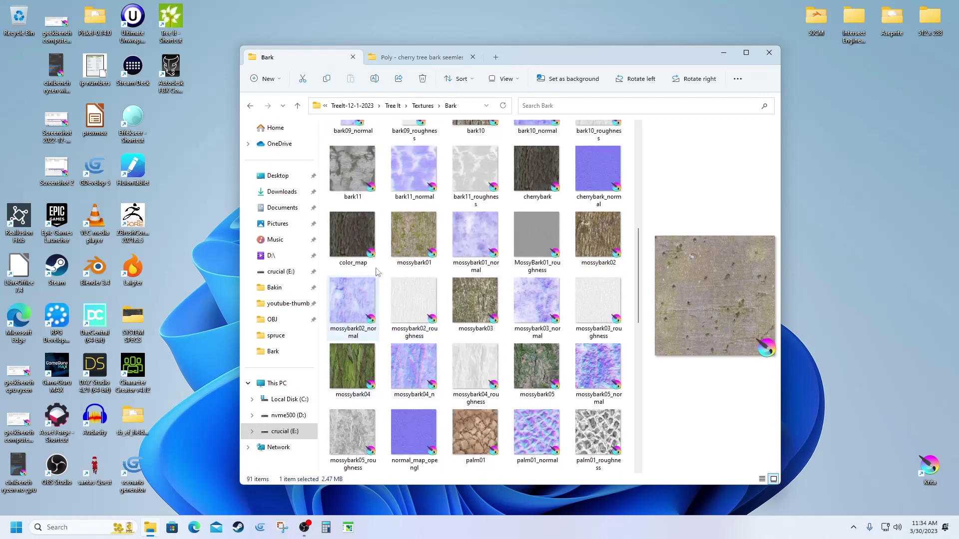
pyautogui.scroll(3, 382, 275)
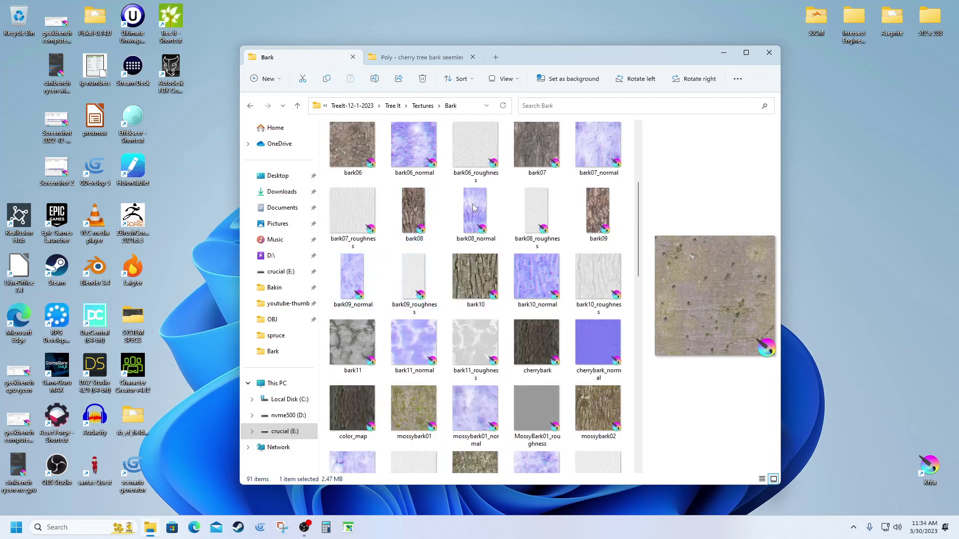
pyautogui.scroll(3, 468, 313)
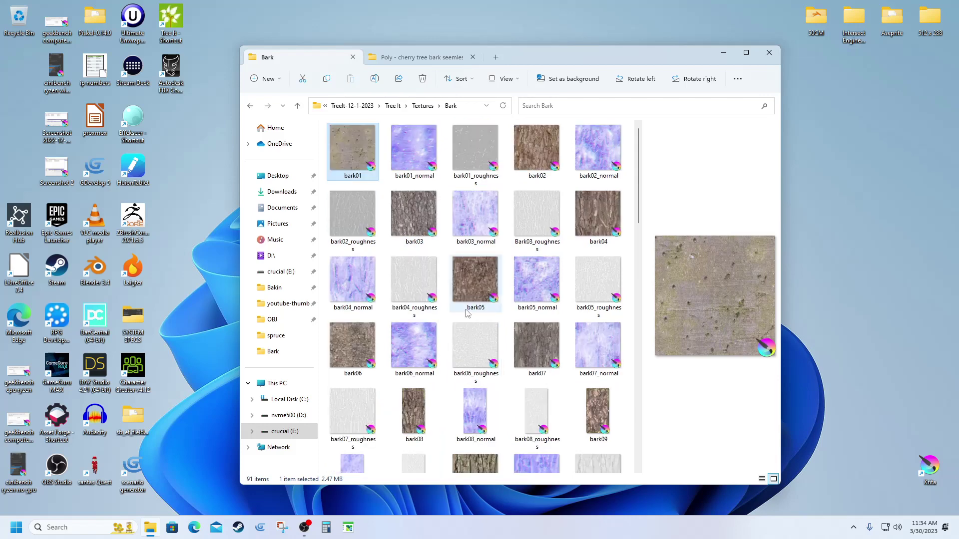
pyautogui.scroll(-10, 481, 254)
pyautogui.scroll(-2, 481, 254)
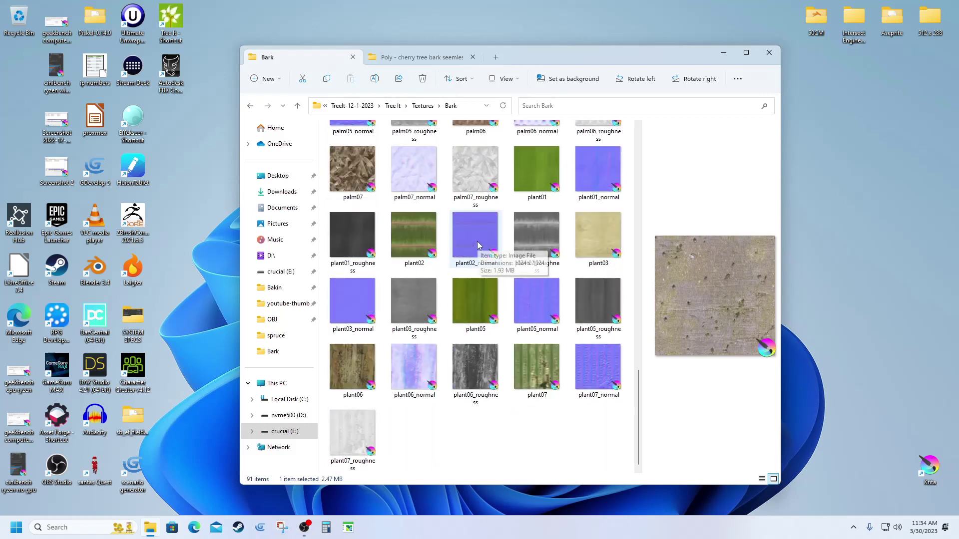
pyautogui.scroll(12, 503, 253)
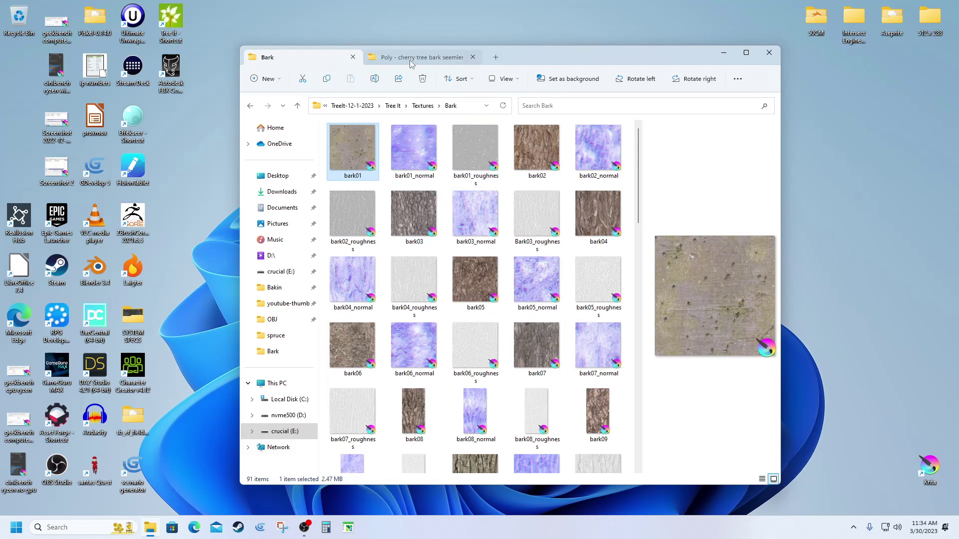
pyautogui.click(352, 57)
pyautogui.click(352, 57)
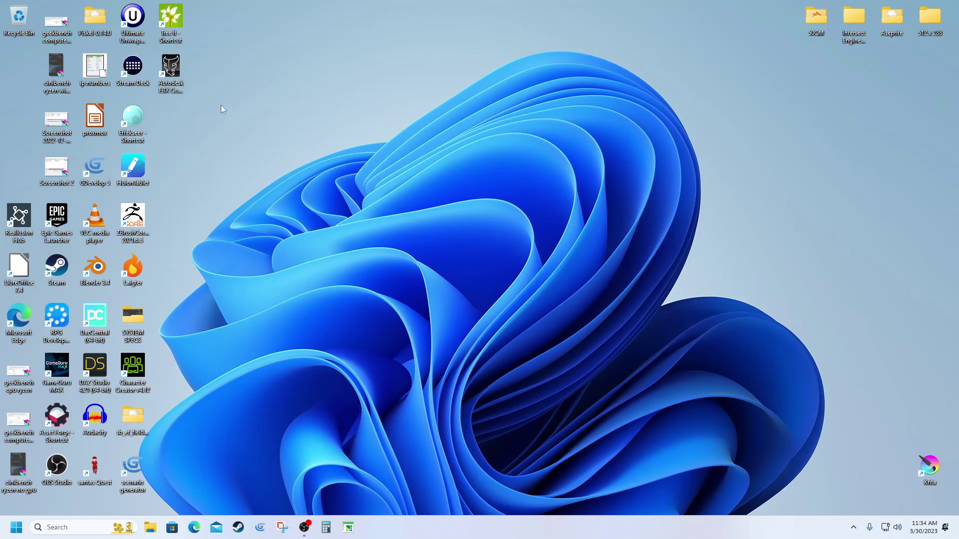
# - Launch Tree It from its desktop shortcut to get an untitled default trunk
pyautogui.doubleClick(171, 20)
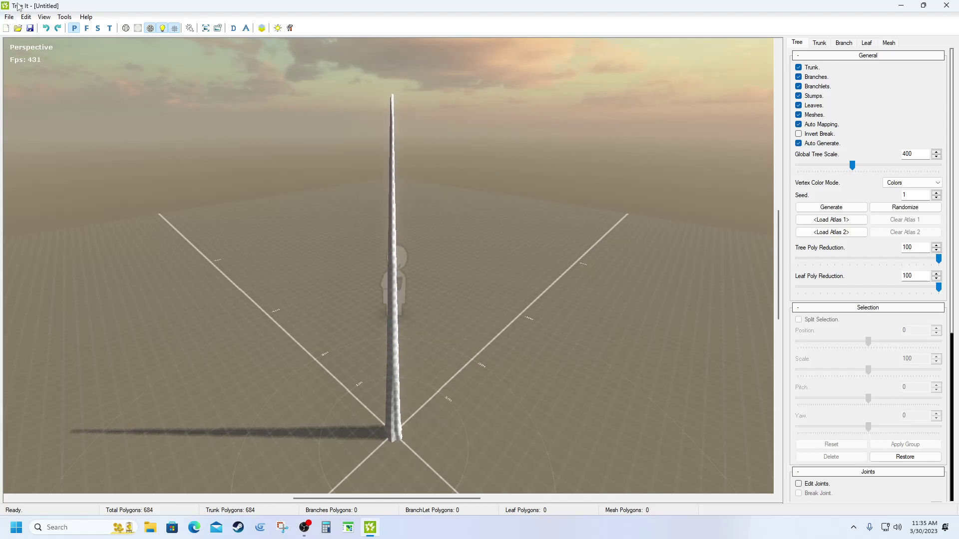
# - Open maple.tre from the maple folder via File > Open
pyautogui.click(9, 17)
pyautogui.click(27, 56)
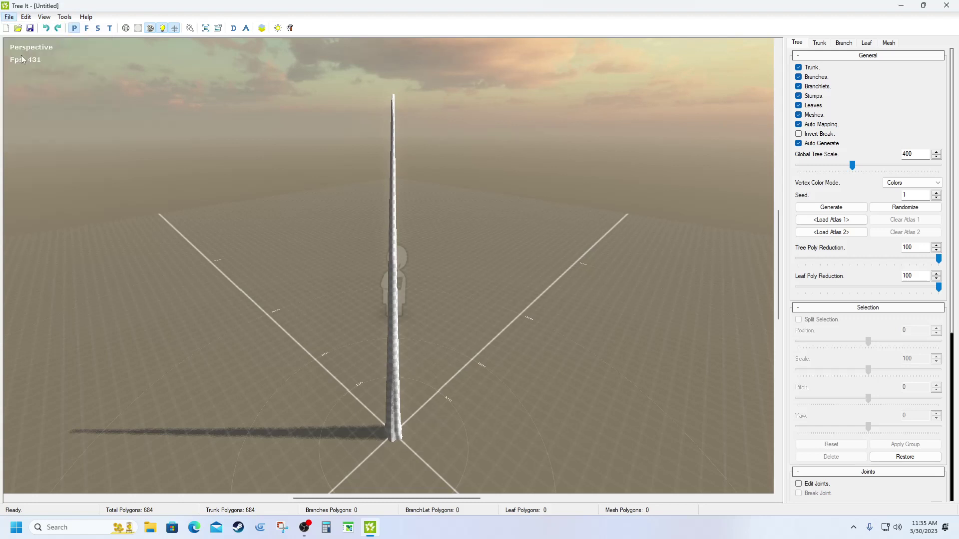
pyautogui.scroll(-4, 213, 238)
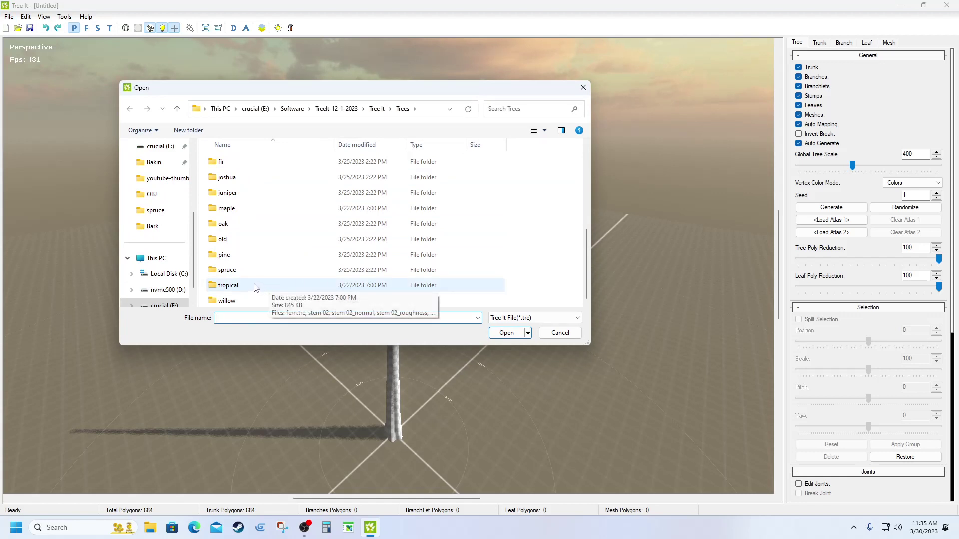
pyautogui.scroll(1, 215, 272)
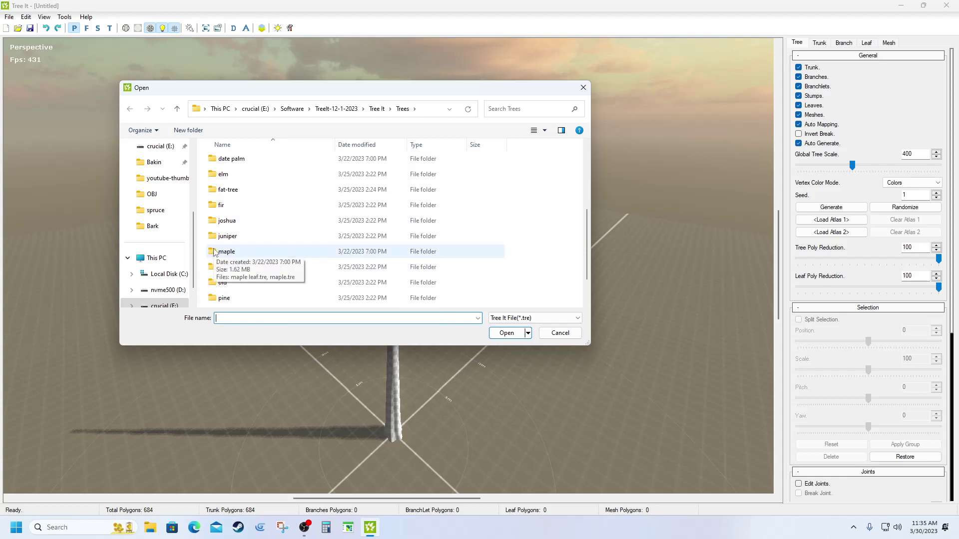
pyautogui.doubleClick(215, 252)
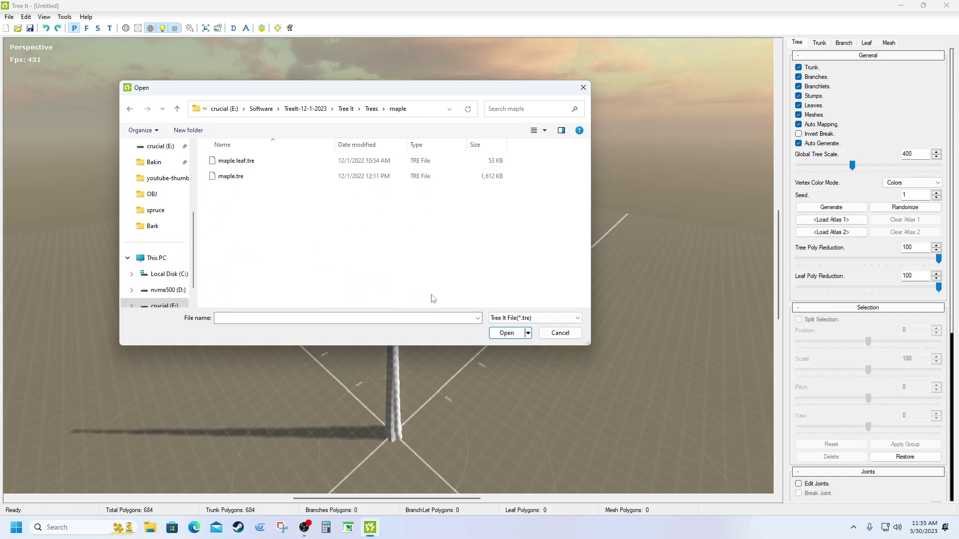
pyautogui.click(238, 181)
pyautogui.click(507, 333)
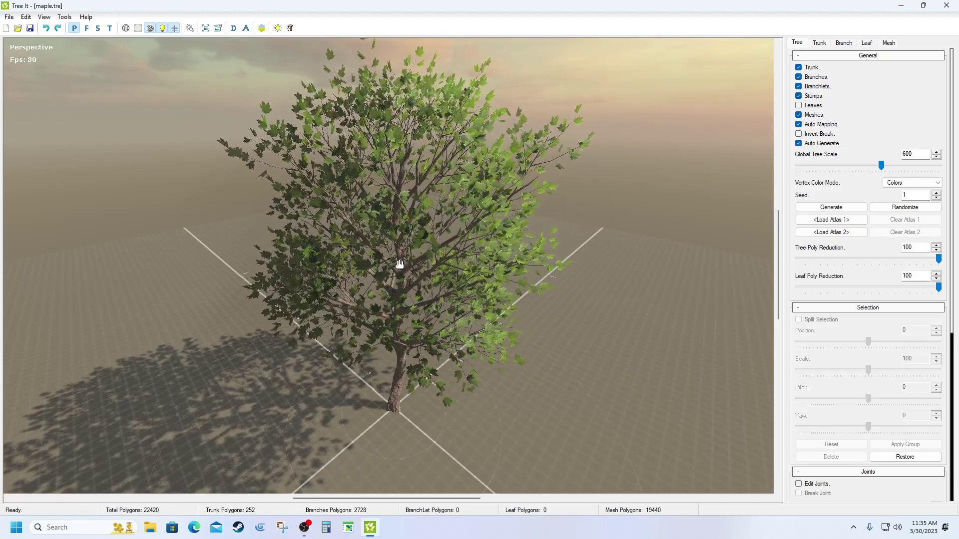
# - Zoom in on the maple and show its Trunk settings with the bark02.png texture
pyautogui.scroll(3, 422, 258)
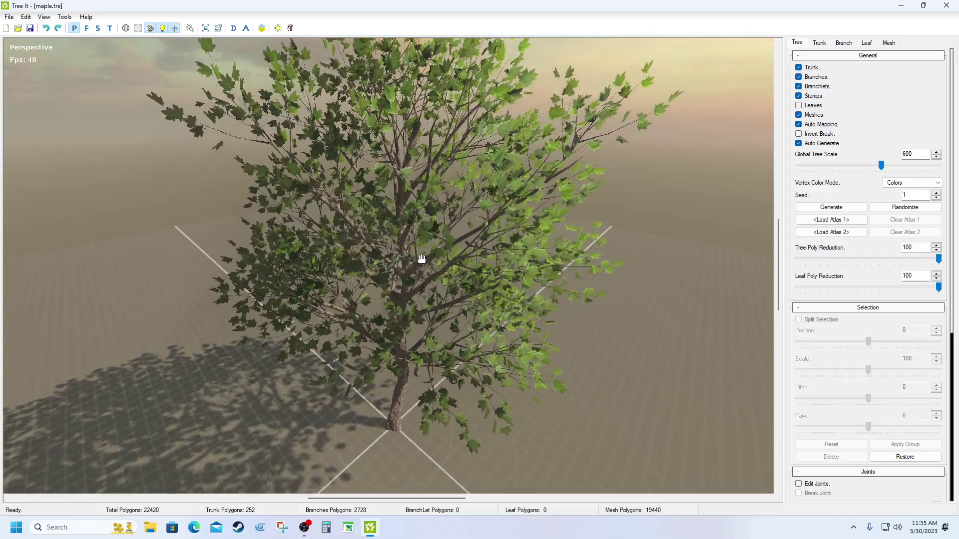
pyautogui.scroll(2, 422, 258)
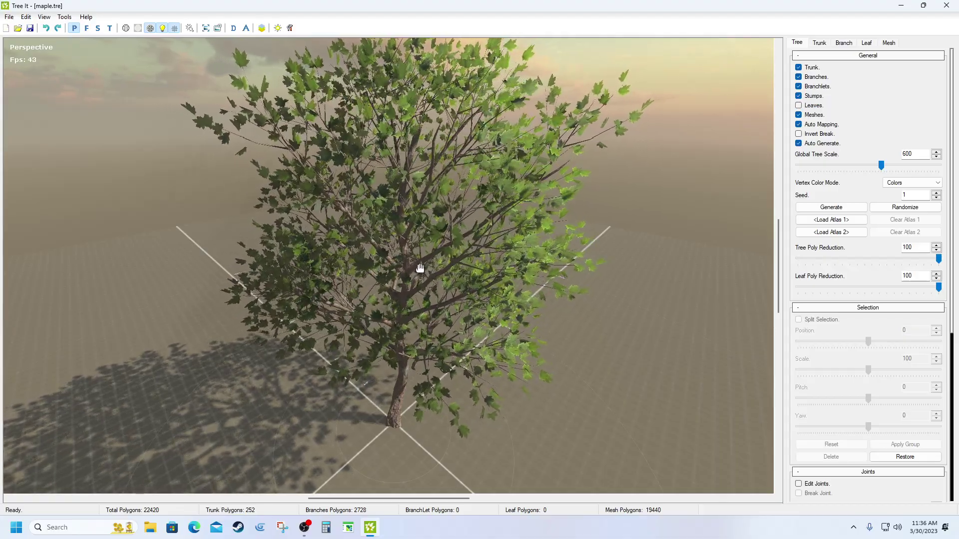
pyautogui.click(820, 44)
# - Replace the trunk's base bark texture with cherrybark.png
pyautogui.click(879, 210)
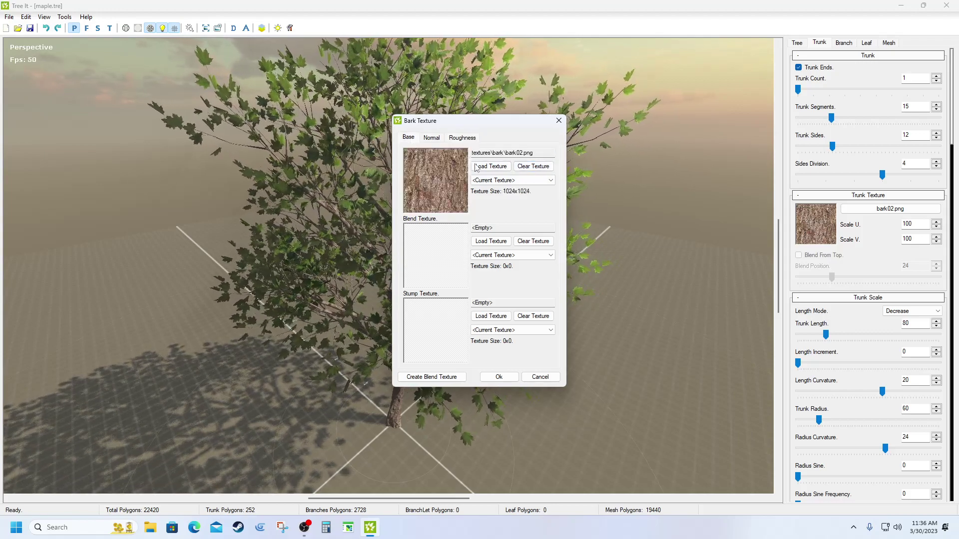
pyautogui.click(532, 168)
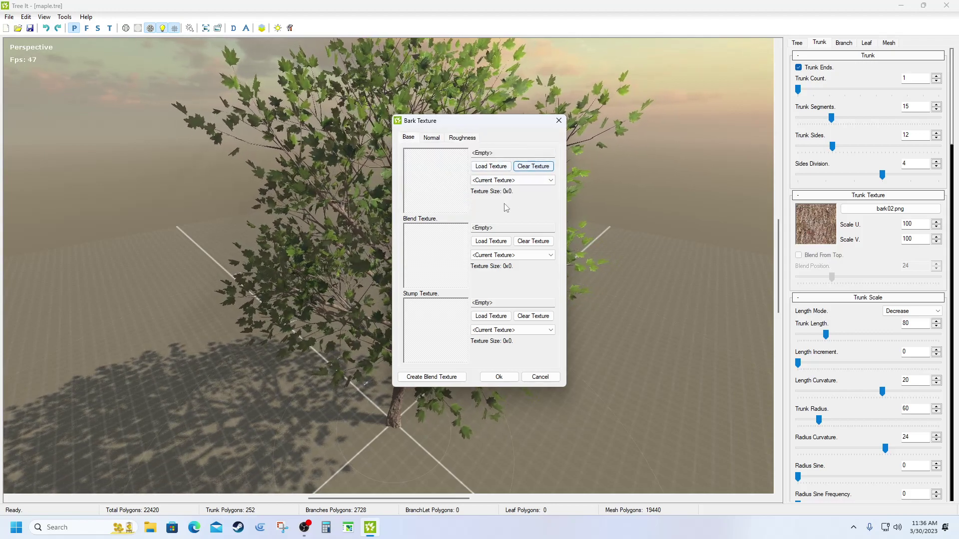
pyautogui.click(490, 168)
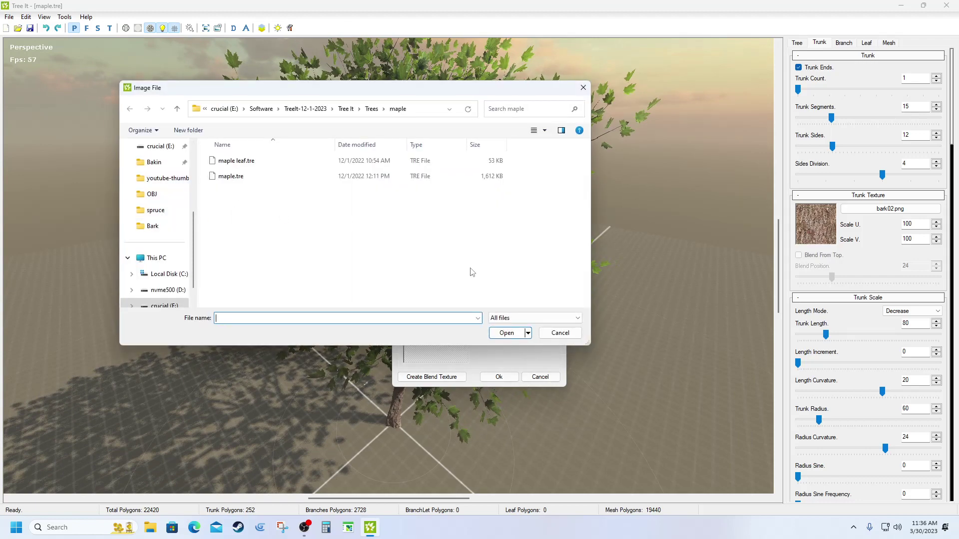
pyautogui.click(559, 333)
pyautogui.click(493, 180)
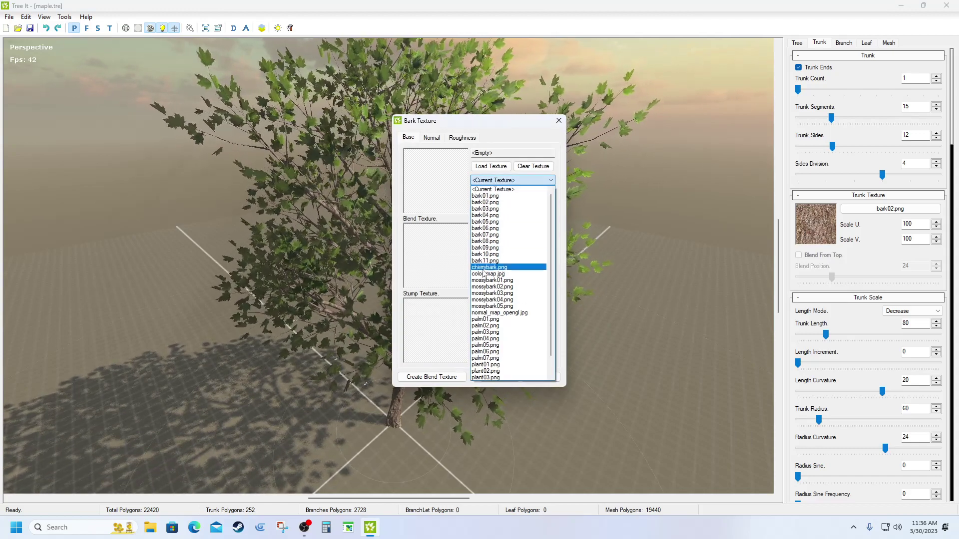
pyautogui.click(485, 269)
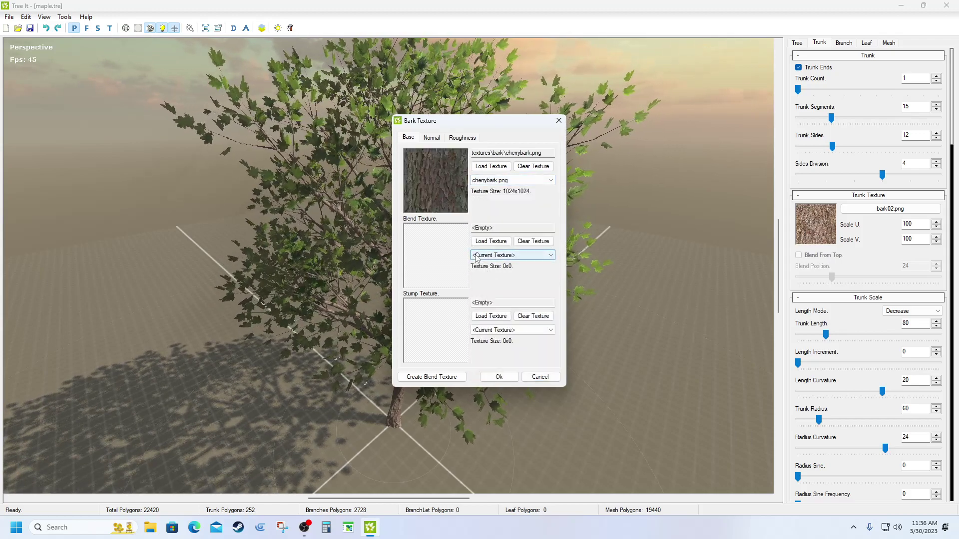
# - Set cherrybark_normal.png as the bark normal map and apply the textures
pyautogui.click(431, 137)
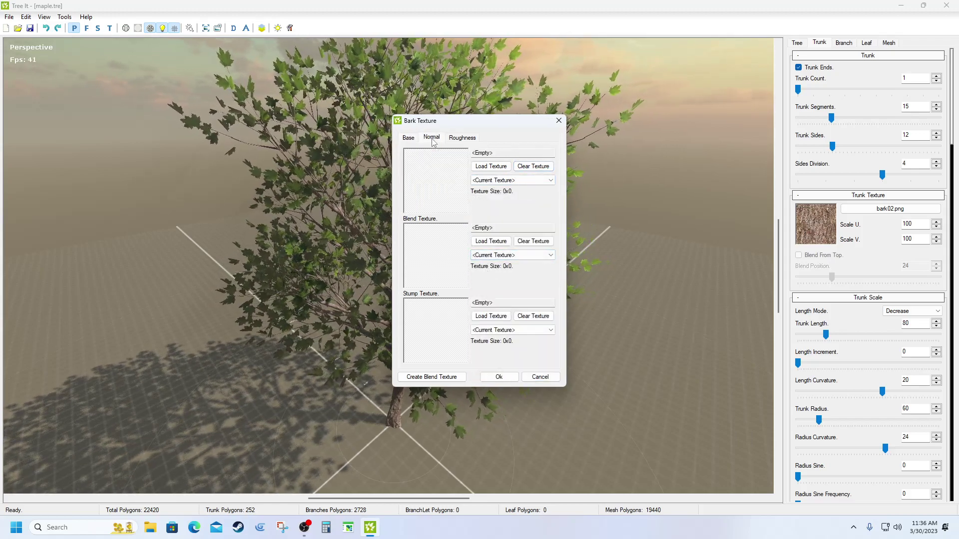
pyautogui.click(499, 181)
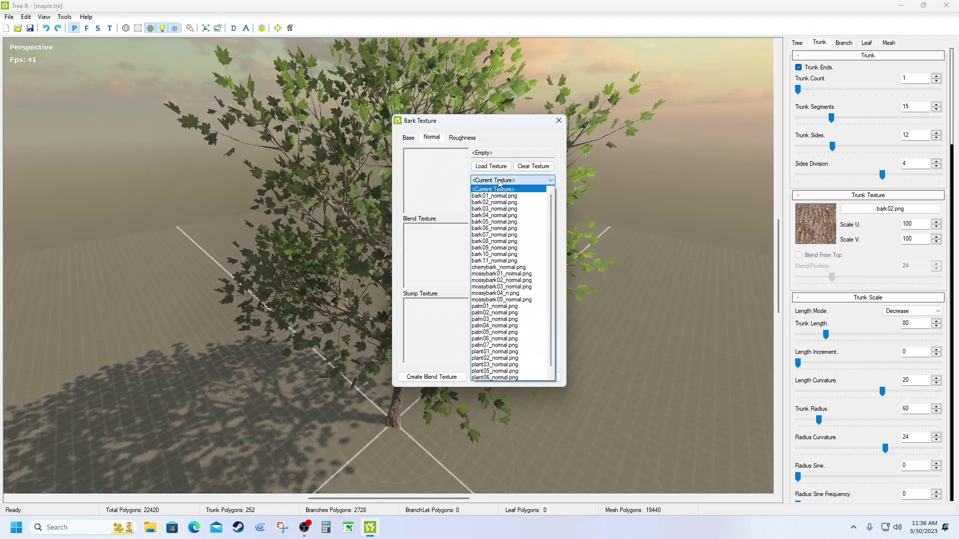
pyautogui.click(495, 268)
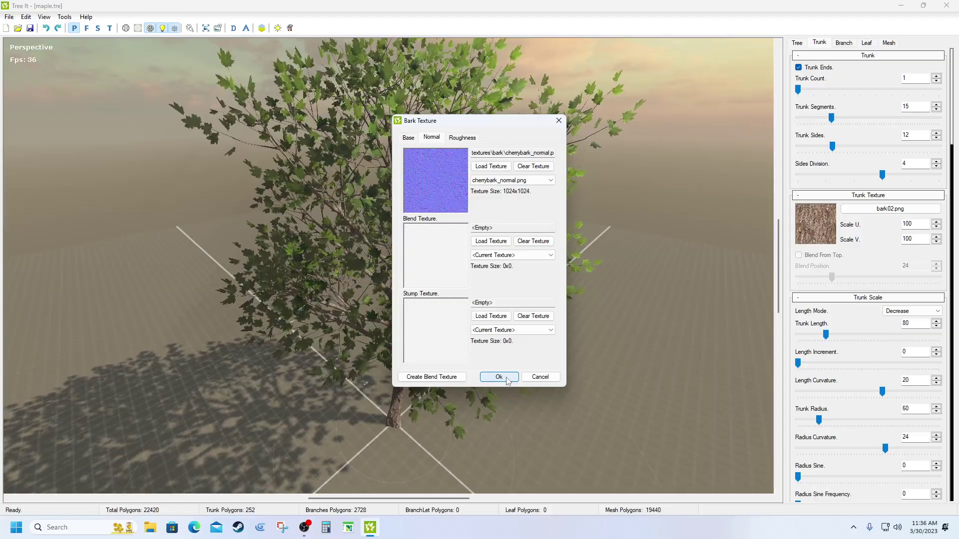
pyautogui.click(499, 377)
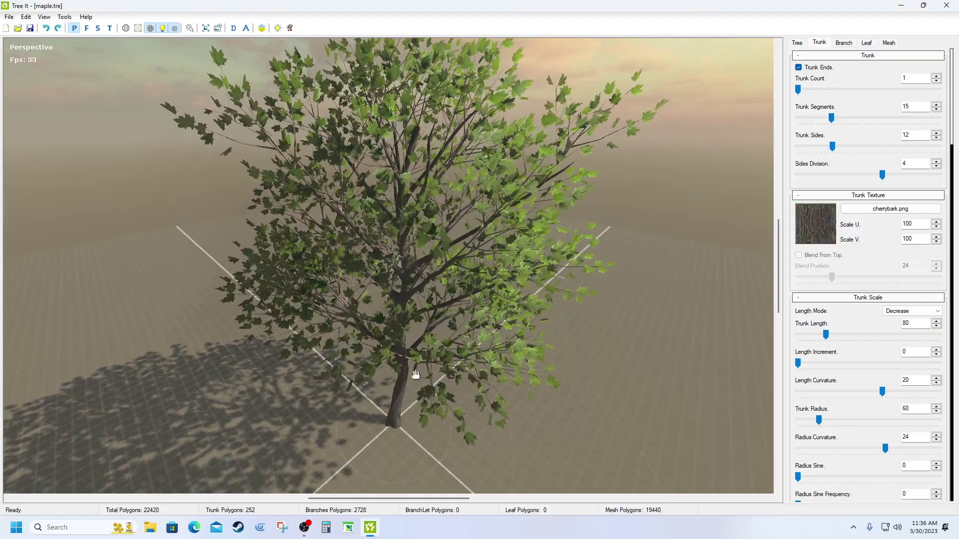
# - Zoom and orbit down to inspect the cherry bark on the trunk
pyautogui.scroll(5, 408, 383)
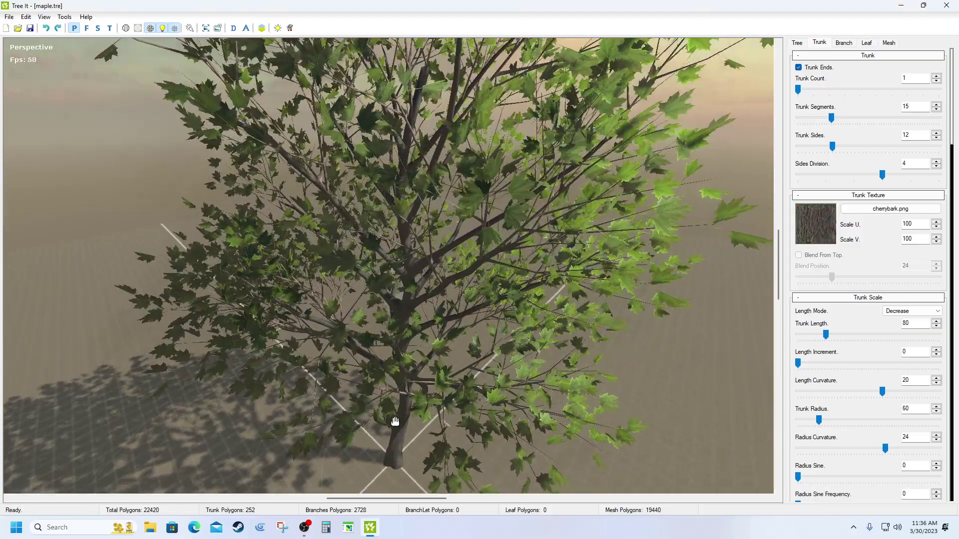
pyautogui.moveTo(404, 409); pyautogui.dragTo(551, 175)
pyautogui.scroll(3, 447, 360)
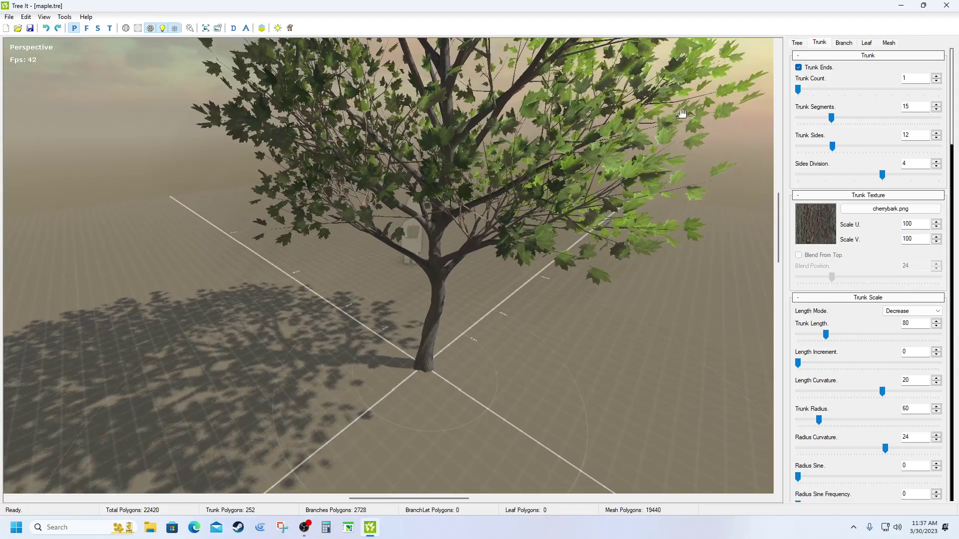
# - Switch to the Leaf settings and select the empty 1) leaf layer
pyautogui.click(843, 43)
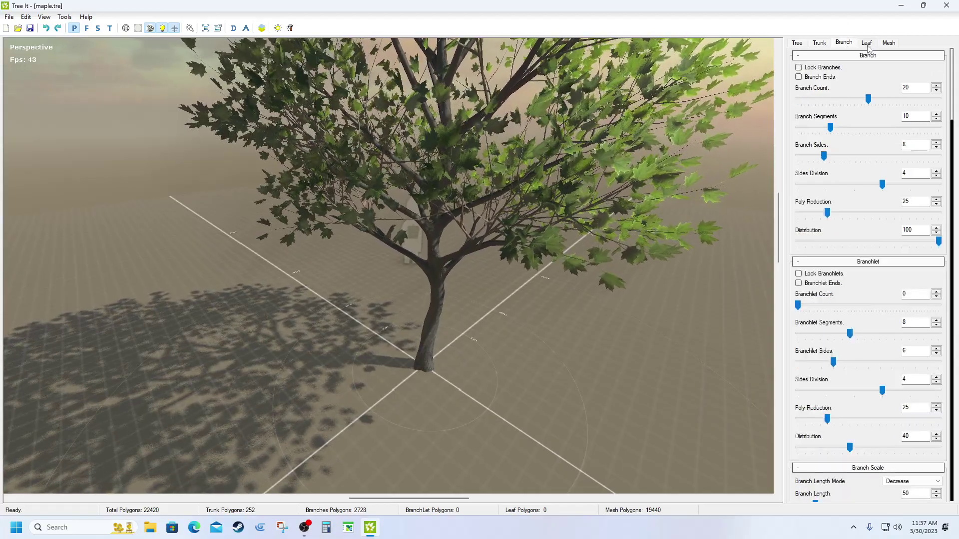
pyautogui.click(868, 45)
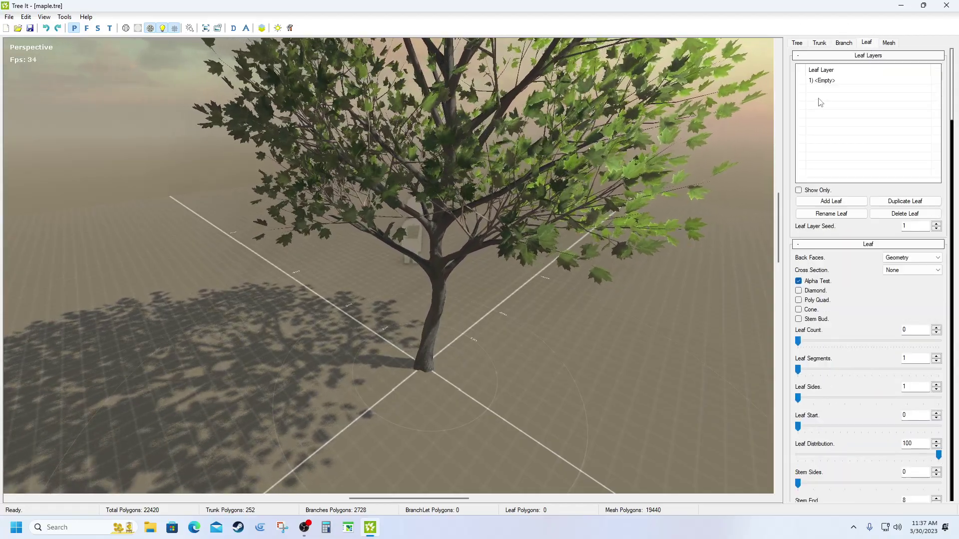
pyautogui.click(826, 81)
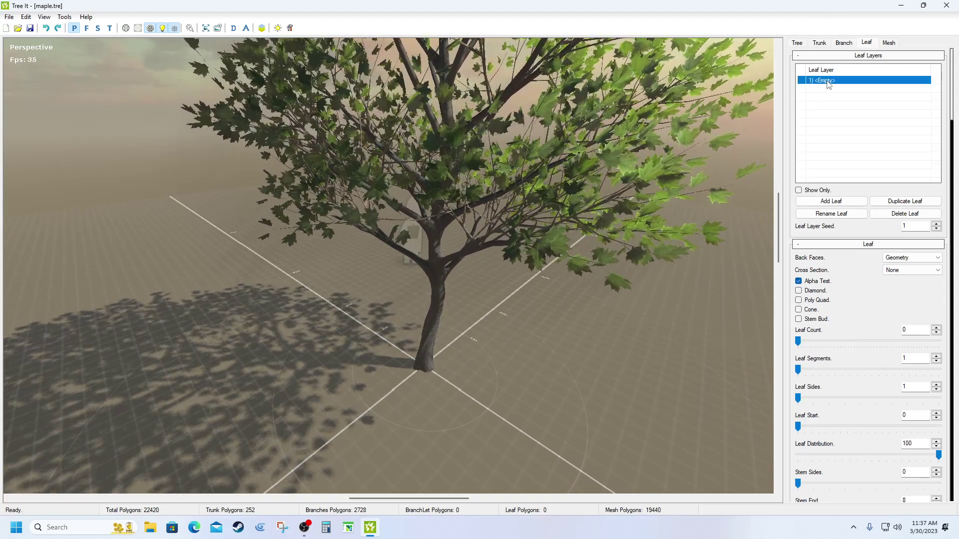
pyautogui.scroll(-5, 840, 278)
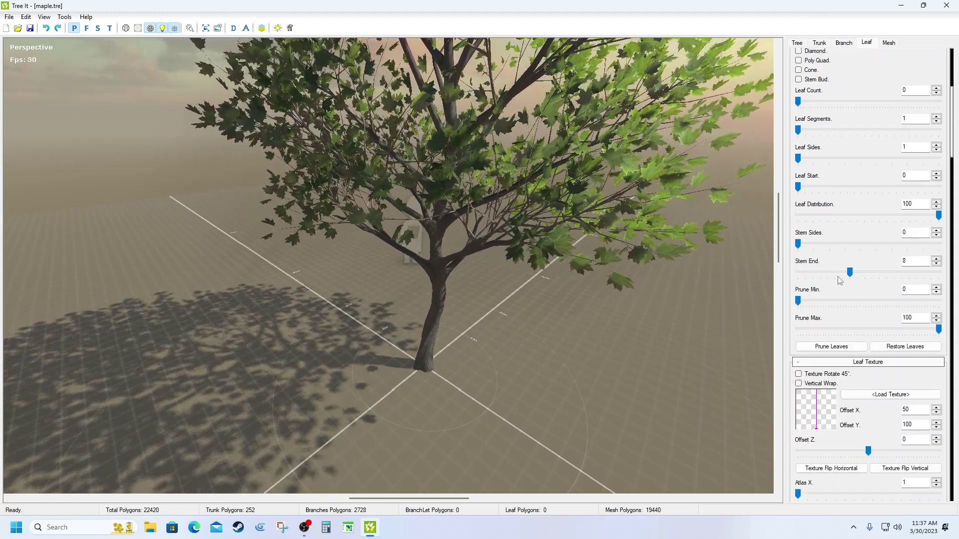
pyautogui.scroll(-1, 840, 280)
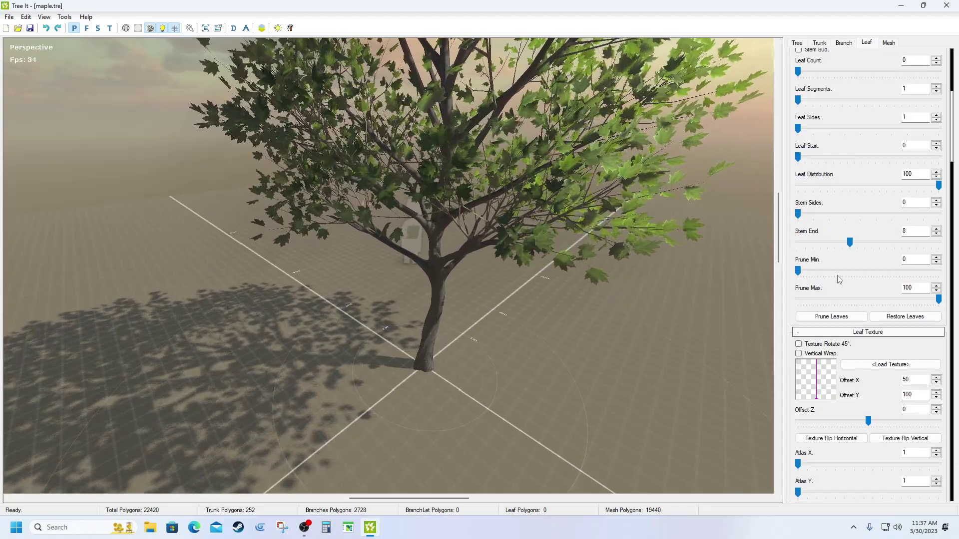
pyautogui.scroll(6, 840, 280)
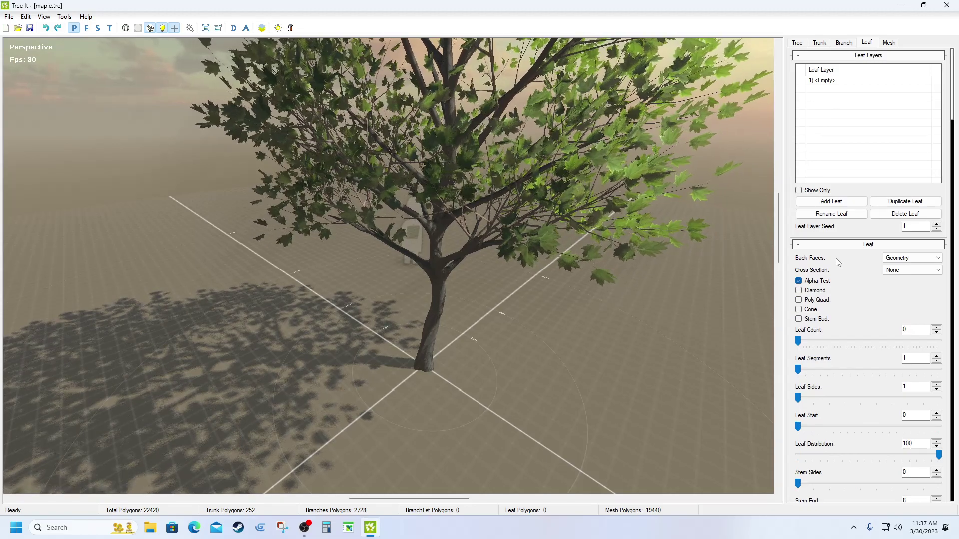
# - Set cherryblossom.png as the leaf layer's base texture
pyautogui.scroll(-9, 837, 262)
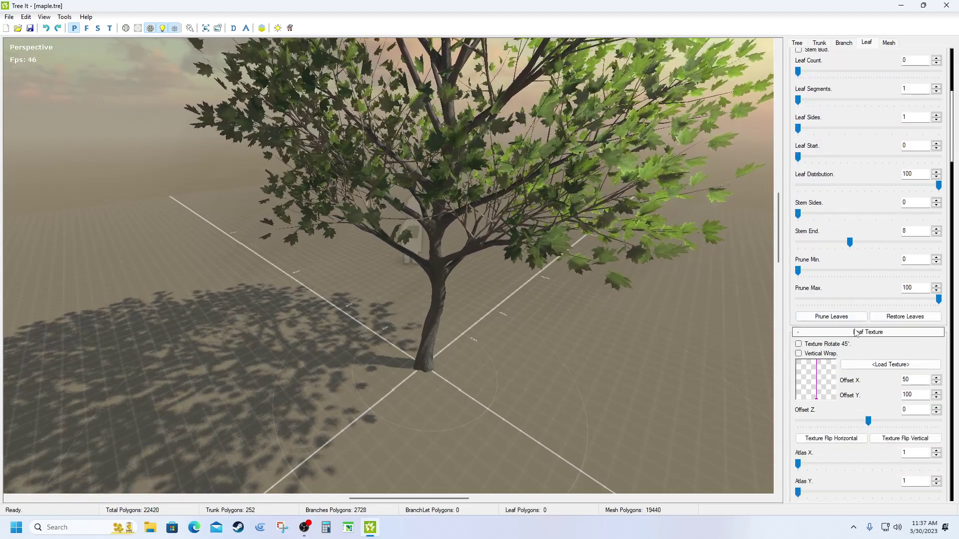
pyautogui.click(879, 365)
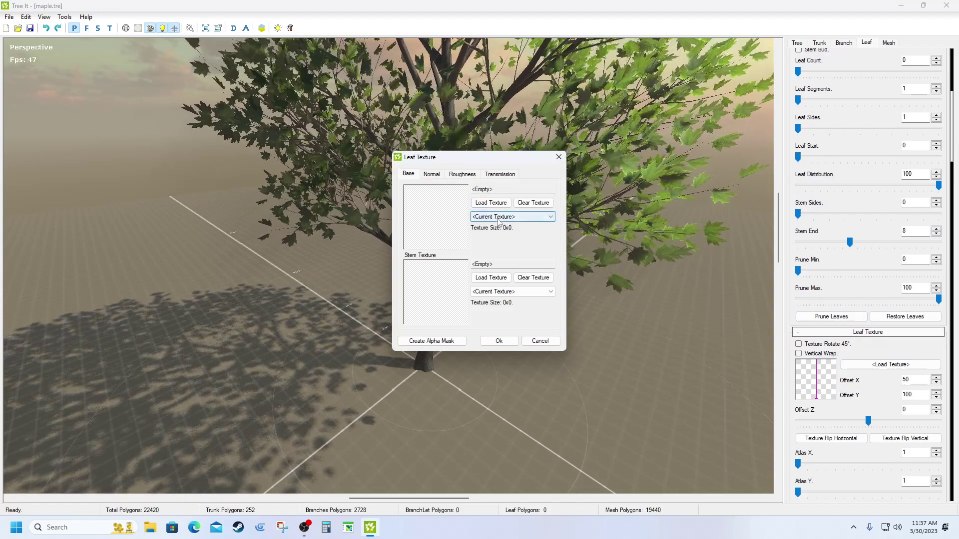
pyautogui.click(496, 218)
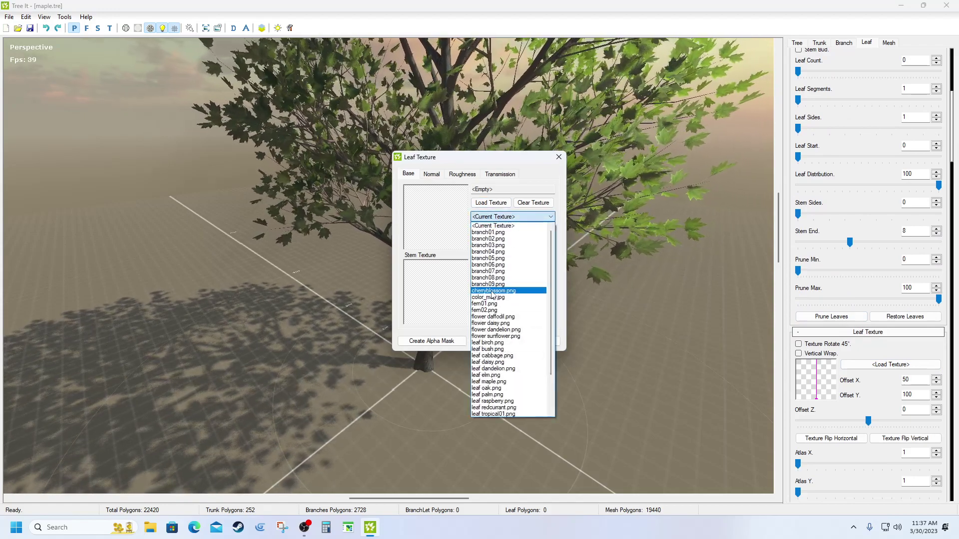
pyautogui.click(492, 290)
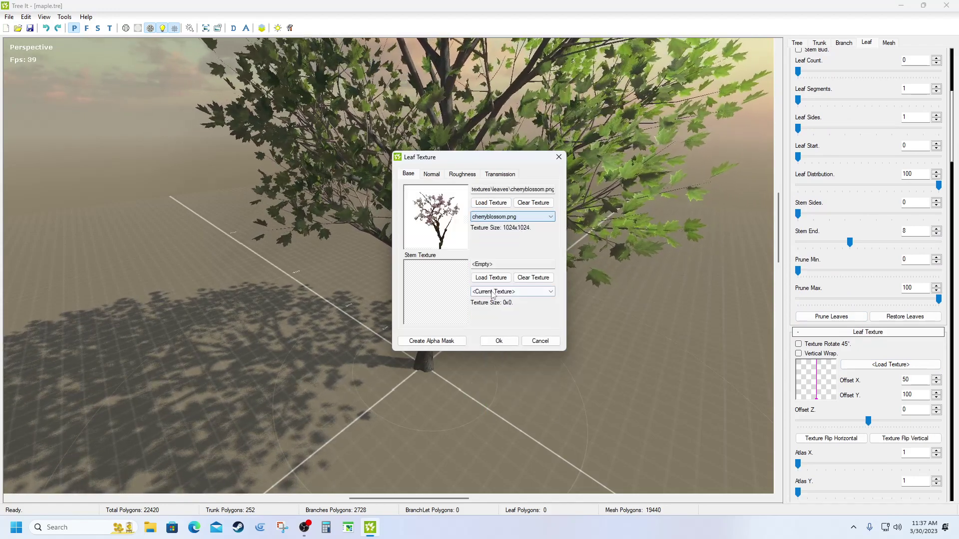
# - Bring up the leaf normal-map list on the Normal tab and scroll through it
pyautogui.click(431, 174)
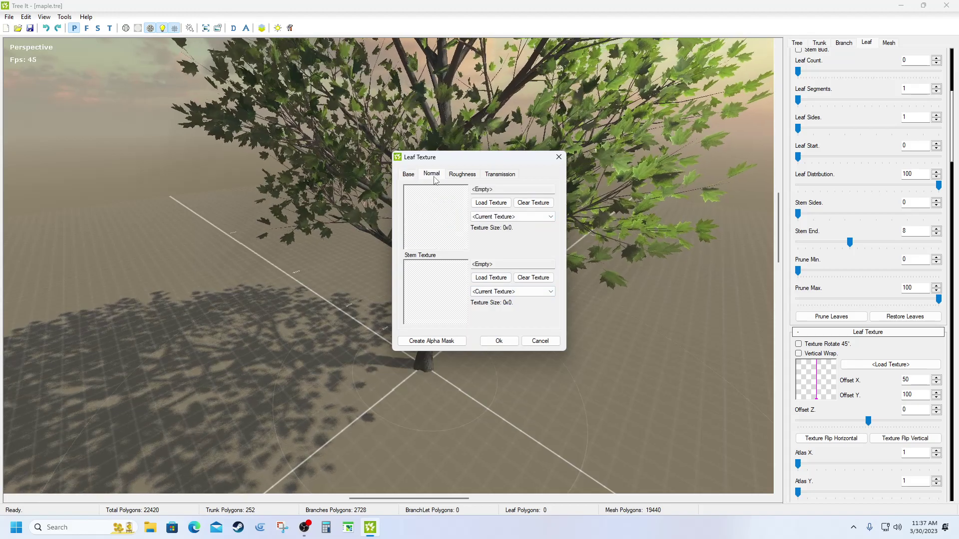
pyautogui.click(489, 218)
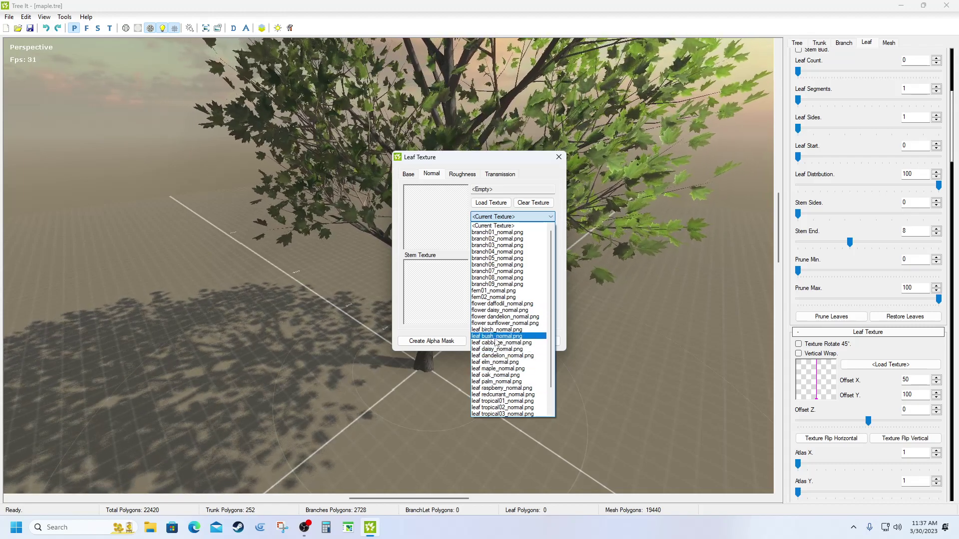
pyautogui.scroll(-2, 496, 342)
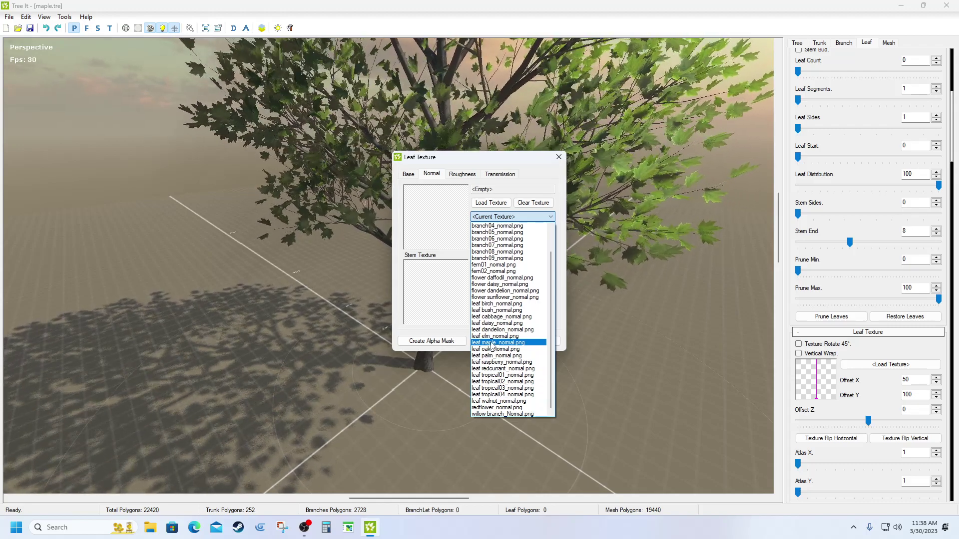
pyautogui.scroll(2, 492, 345)
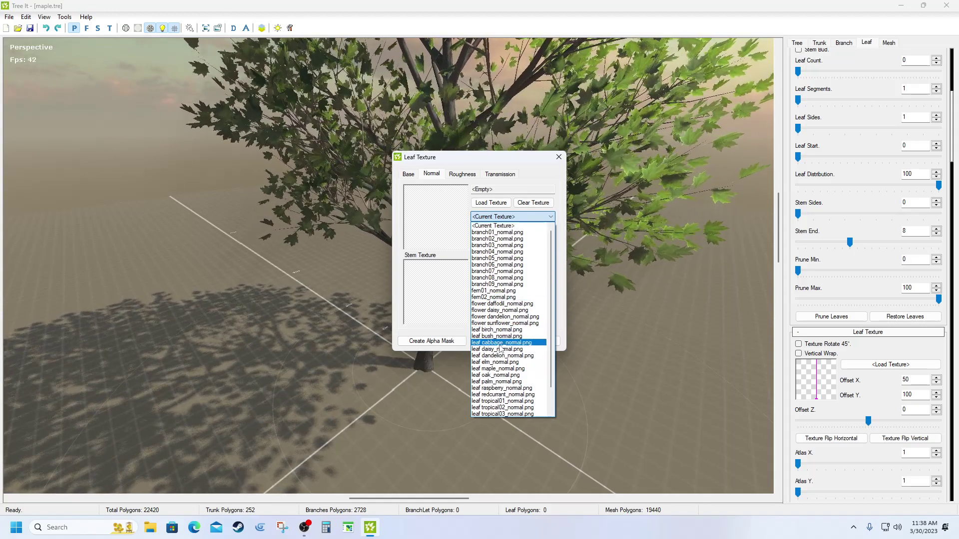
pyautogui.scroll(-1, 505, 353)
pyautogui.scroll(-3, 505, 356)
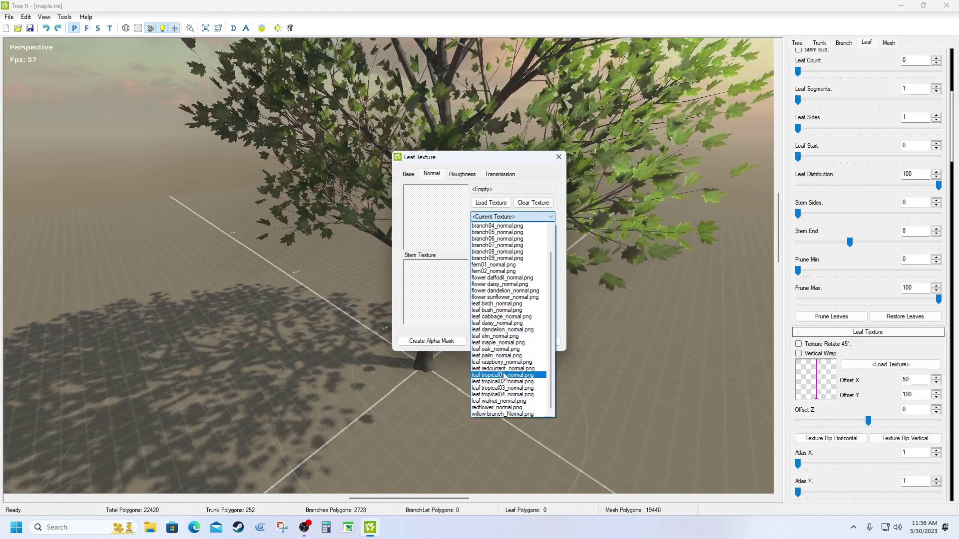
# - Browse for a leaf normal map in the Tree It Textures > Leaves folder
pyautogui.click(481, 203)
pyautogui.click(482, 204)
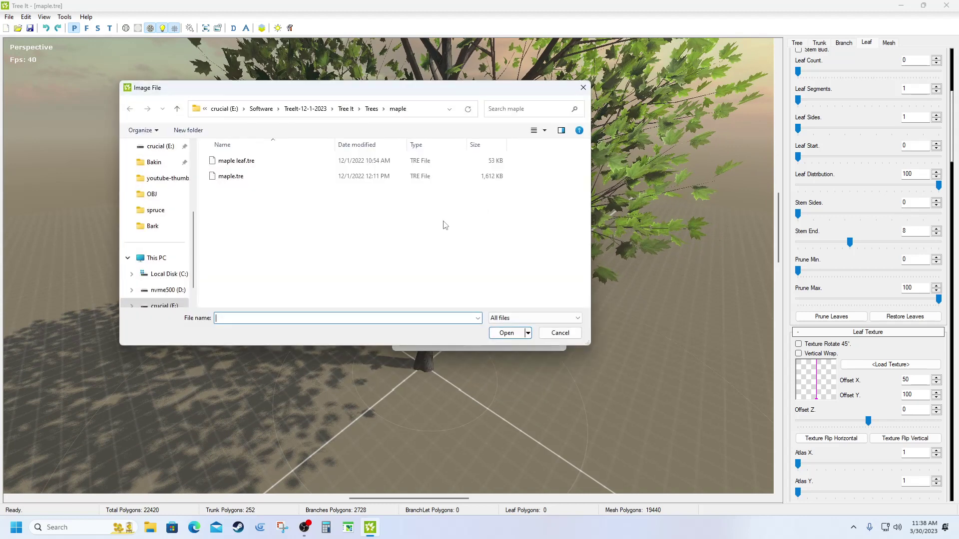
pyautogui.click(177, 109)
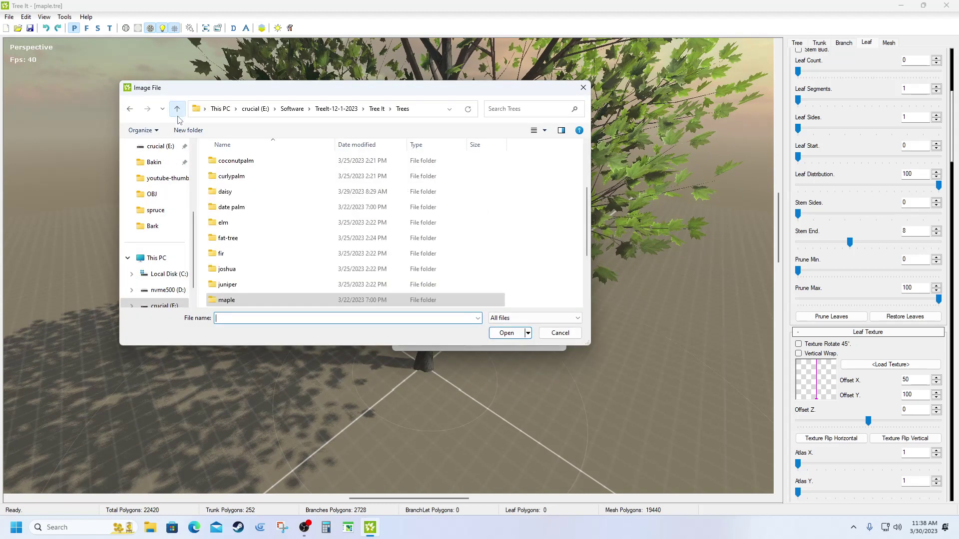
pyautogui.scroll(-2, 252, 248)
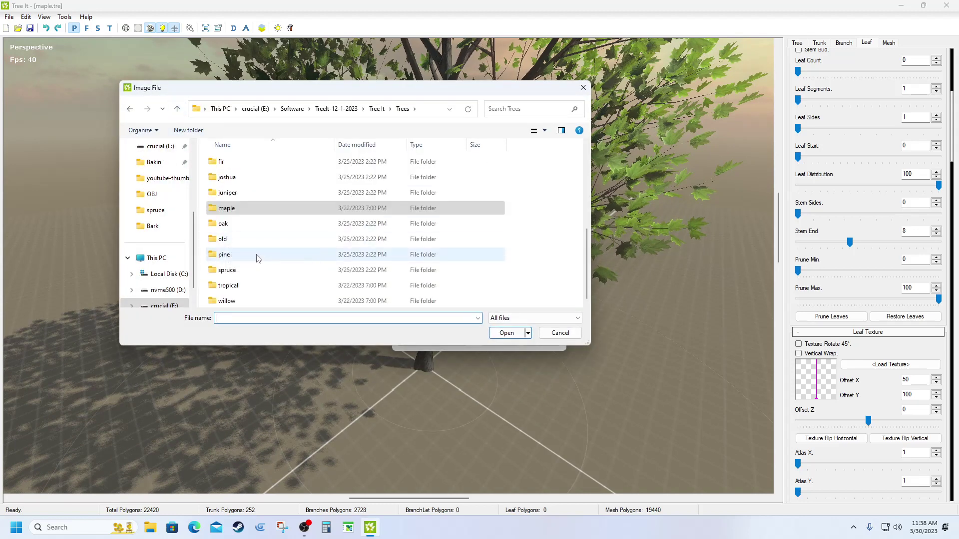
pyautogui.scroll(4, 250, 245)
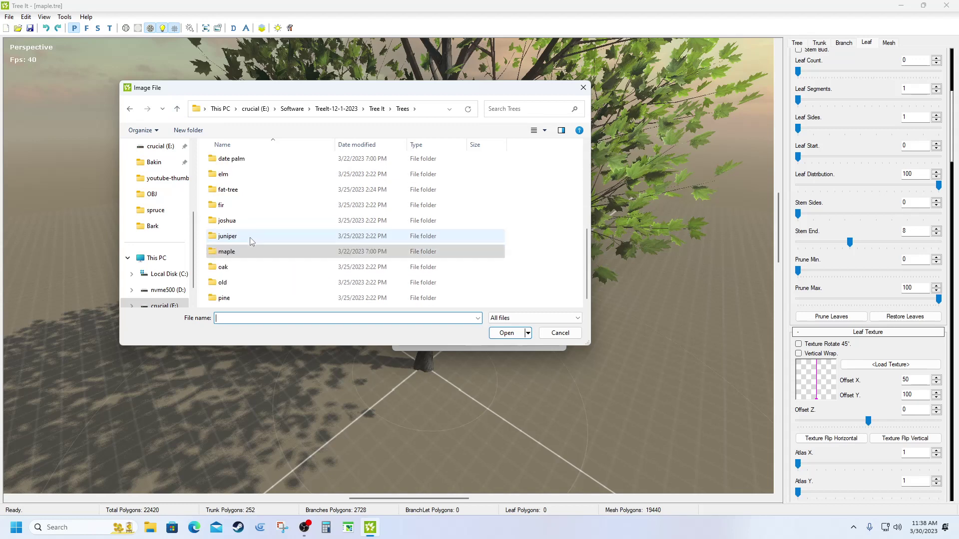
pyautogui.click(177, 109)
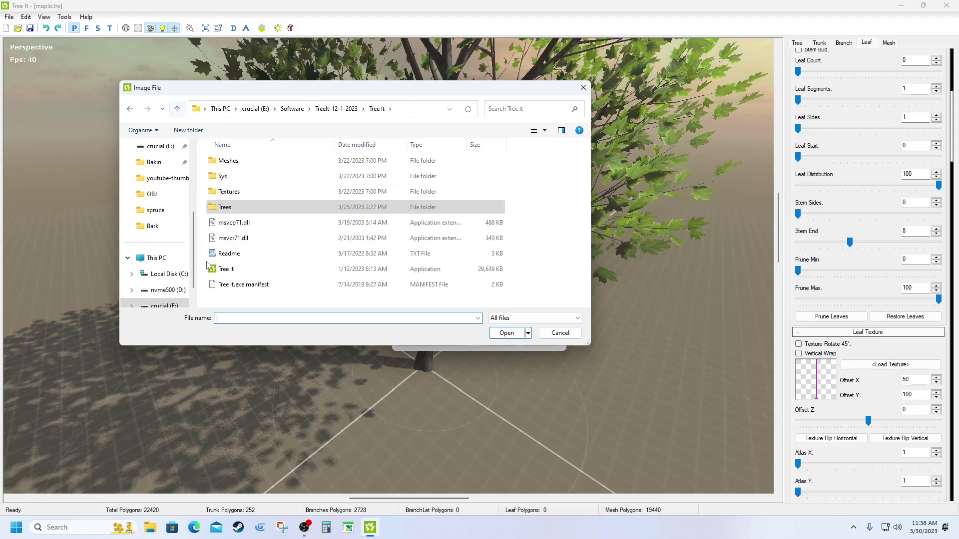
pyautogui.click(223, 193)
pyautogui.doubleClick(223, 194)
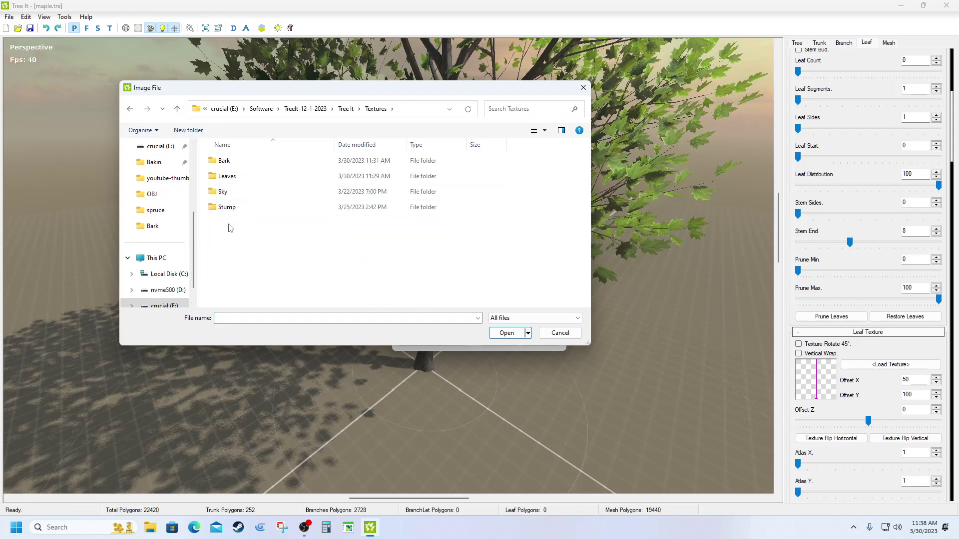
pyautogui.doubleClick(215, 179)
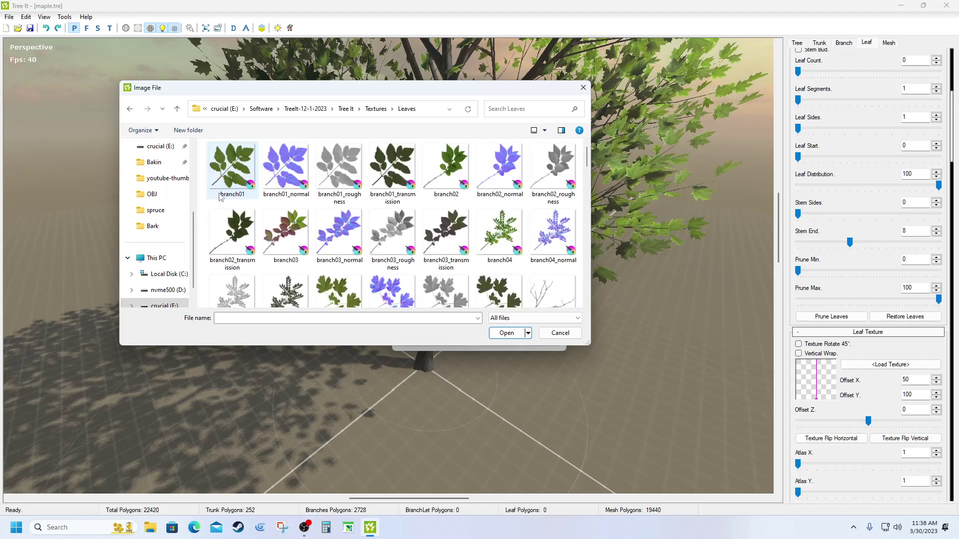
# - Load normal_map_opengl as the leaf layer's normal map
pyautogui.scroll(-1, 336, 233)
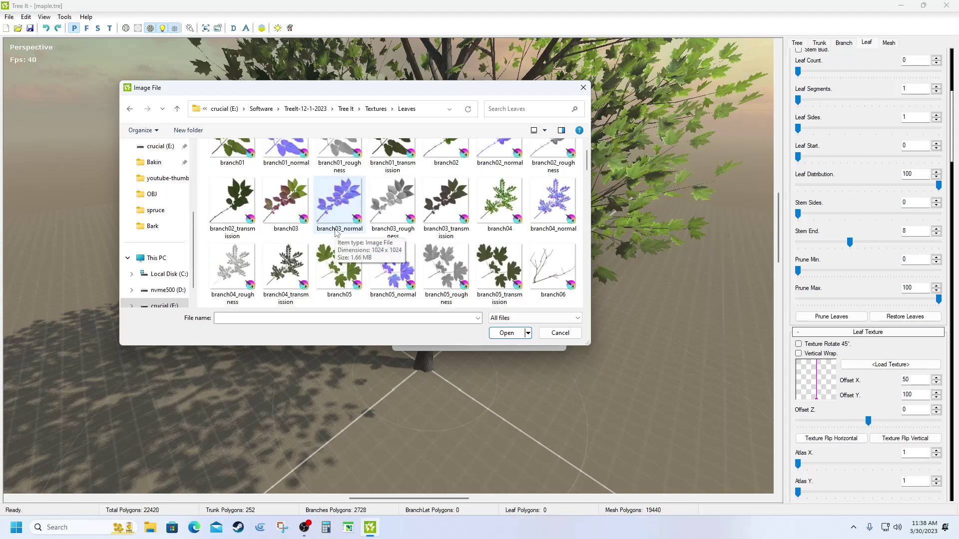
pyautogui.scroll(-1, 336, 233)
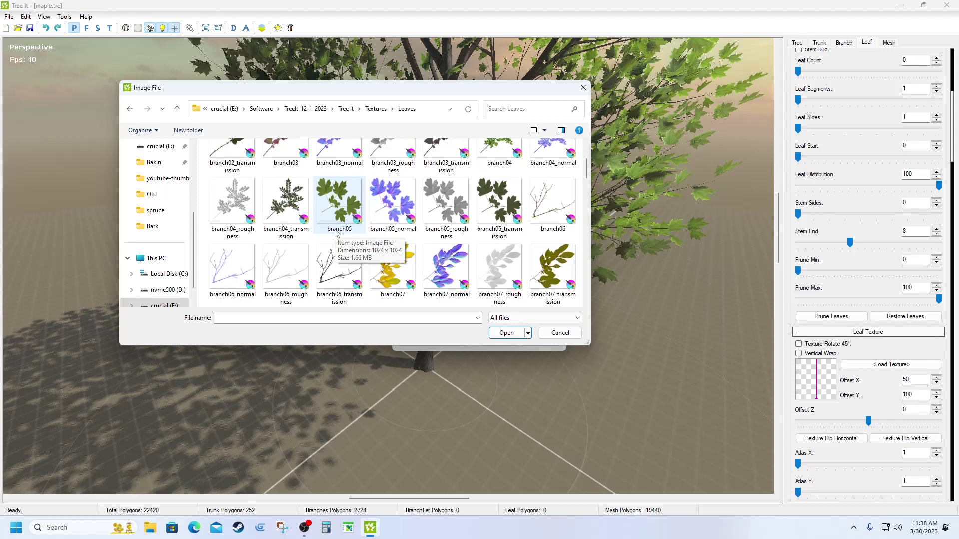
pyautogui.scroll(-1, 336, 233)
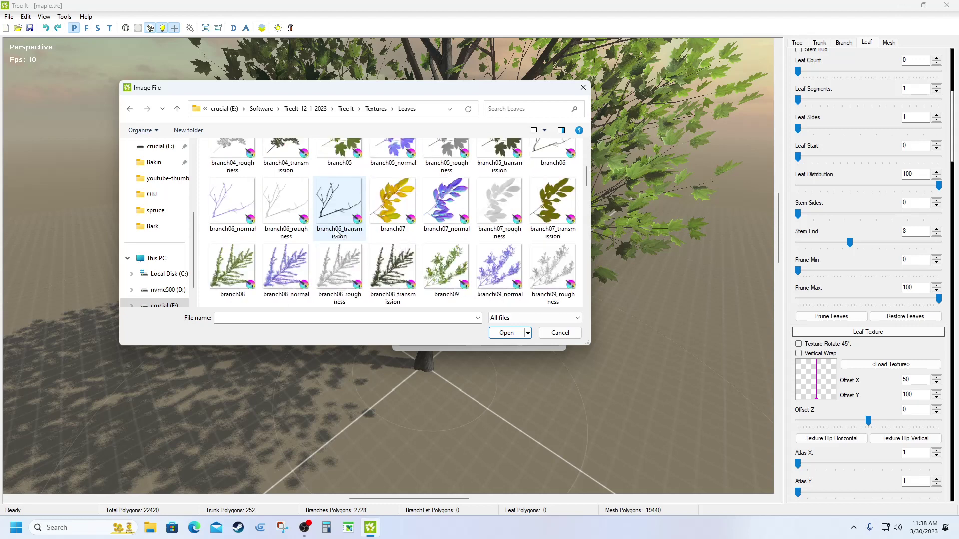
pyautogui.scroll(-1, 336, 232)
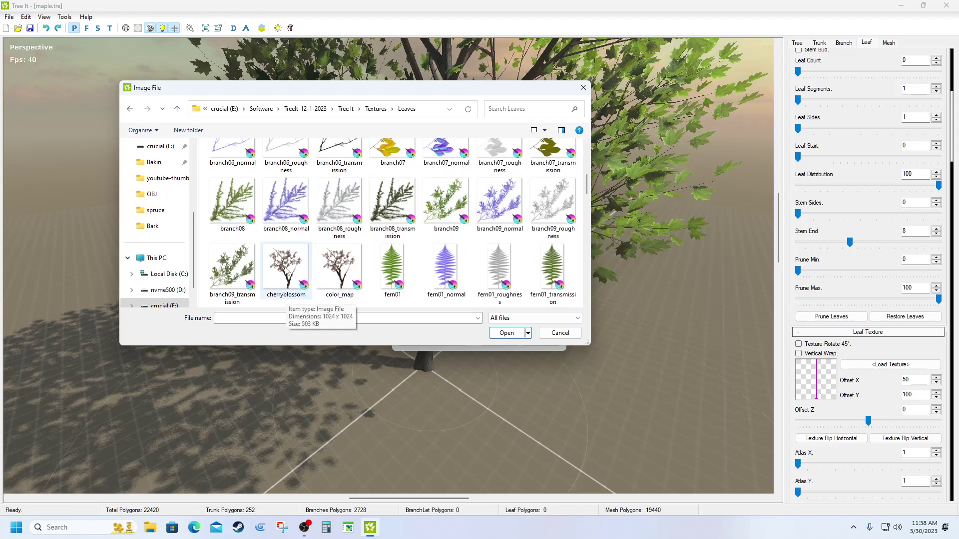
pyautogui.scroll(-1, 286, 270)
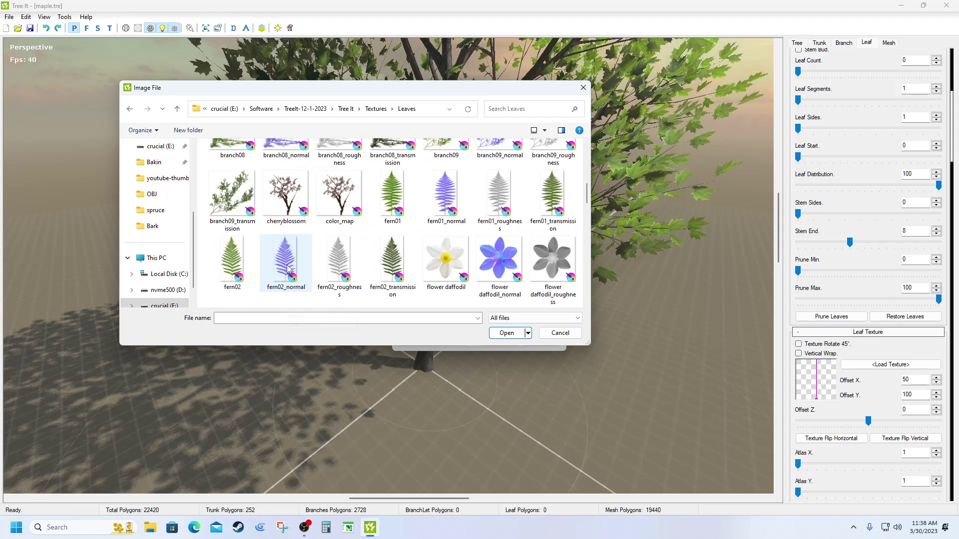
pyautogui.scroll(-3, 288, 268)
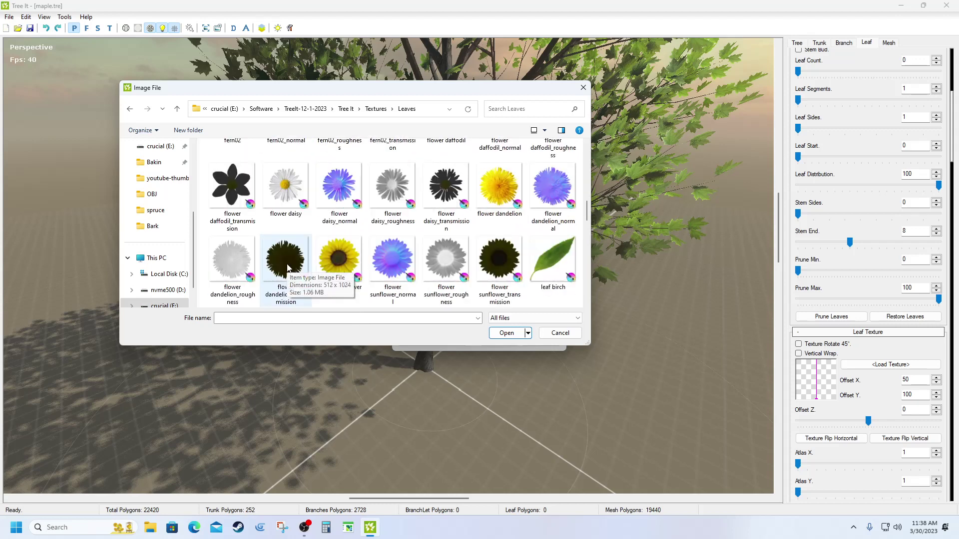
pyautogui.scroll(-1, 288, 268)
pyautogui.scroll(-3, 288, 269)
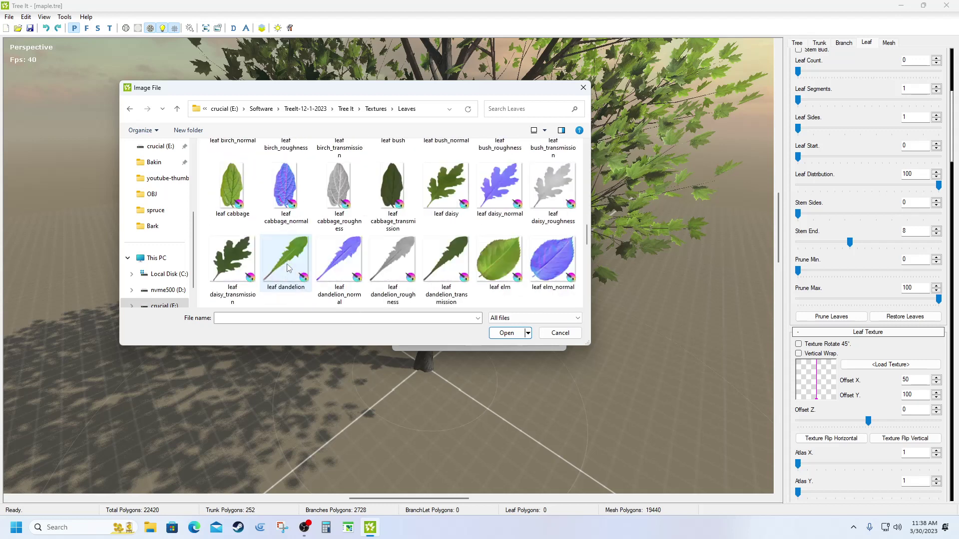
pyautogui.scroll(-5, 287, 268)
pyautogui.scroll(-1, 288, 268)
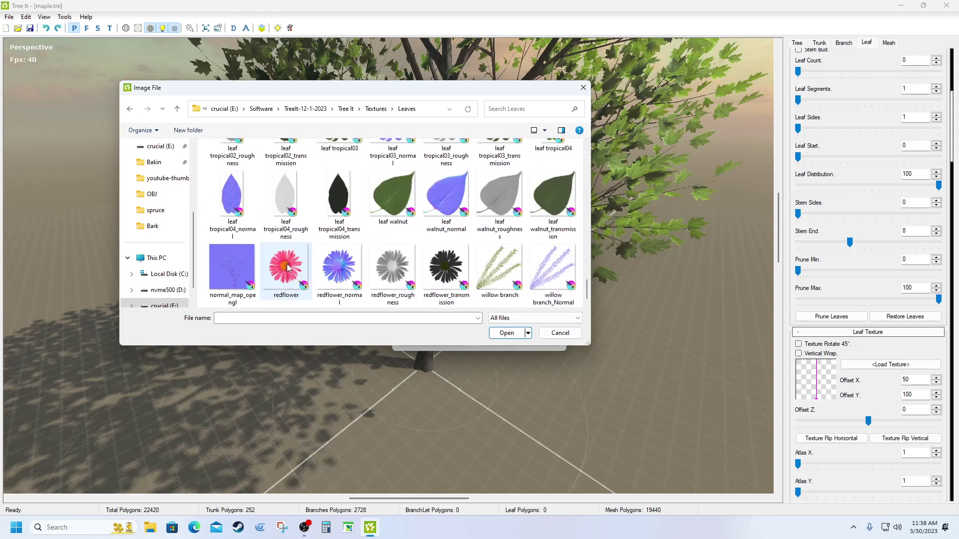
pyautogui.click(232, 276)
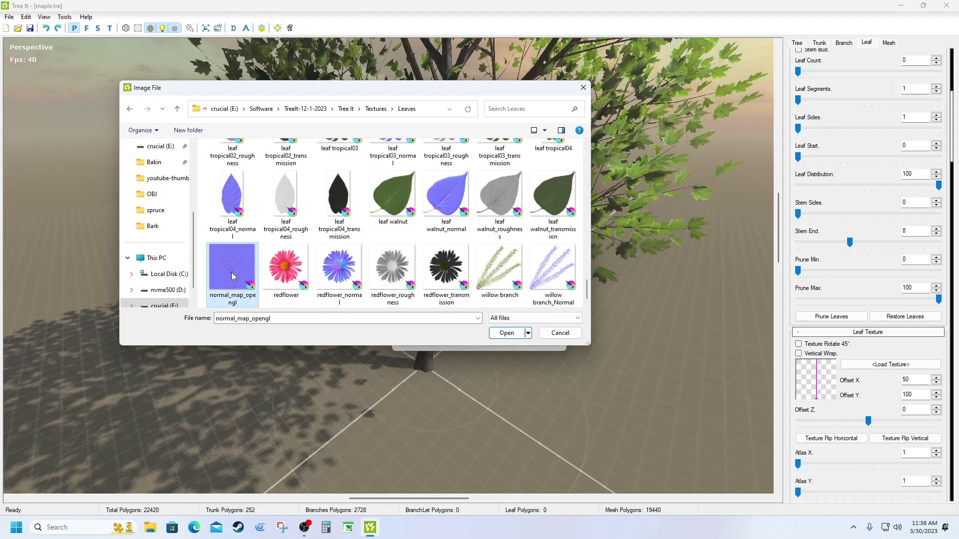
pyautogui.click(496, 332)
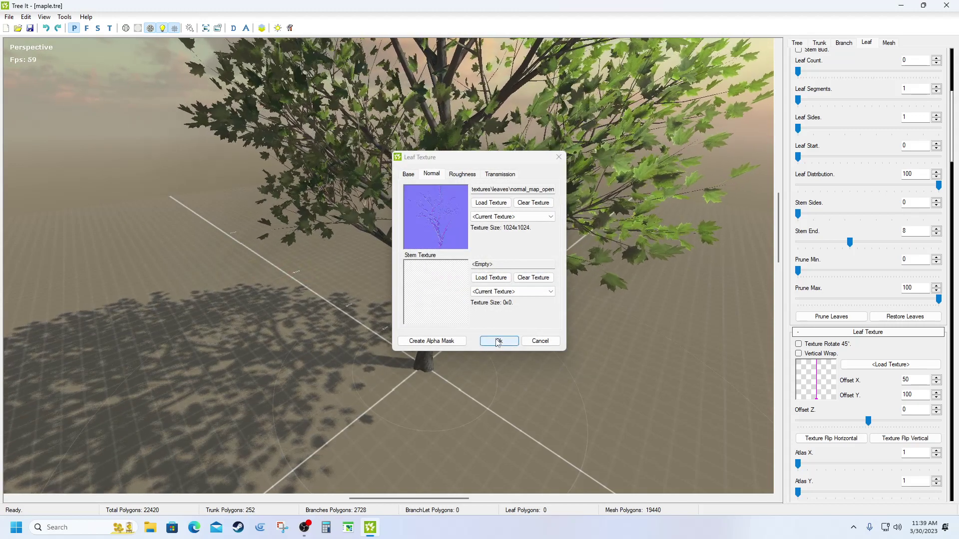
# - Accept the cherryblossom texture, set pivot offset X 57 / Y 96, and raise Leaf Count to 48
pyautogui.click(498, 341)
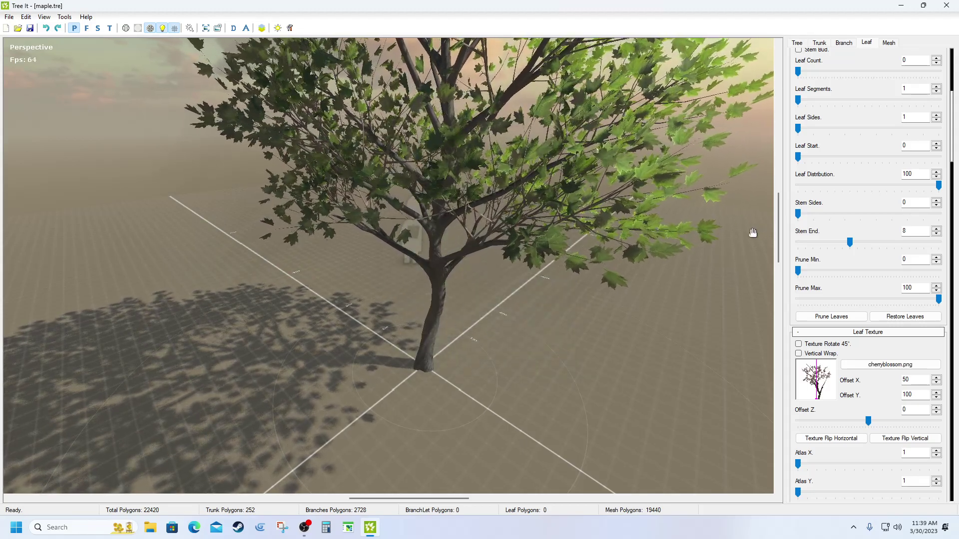
pyautogui.click(818, 399)
pyautogui.click(821, 398)
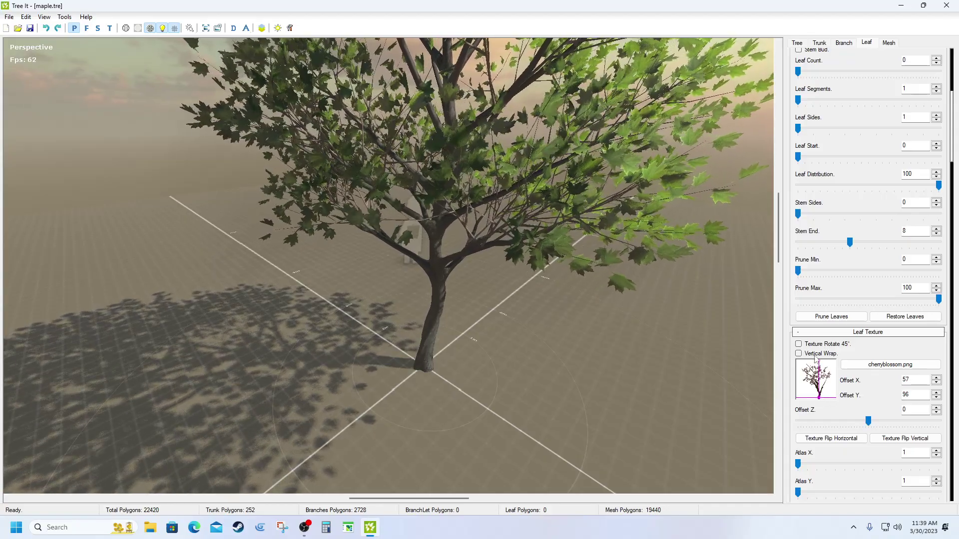
pyautogui.scroll(5, 810, 226)
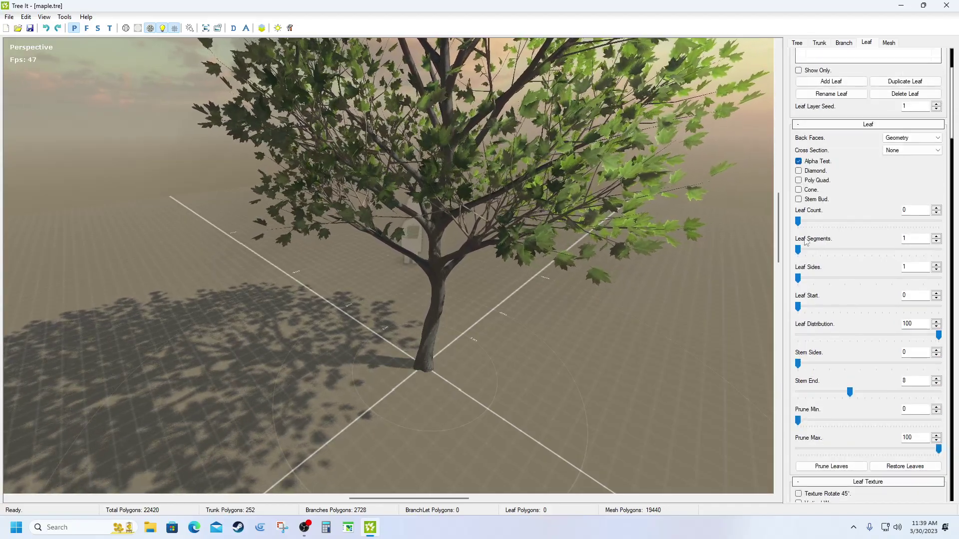
pyautogui.moveTo(797, 221); pyautogui.dragTo(817, 227)
# - Turn the diamond-shaped leaf geometry back off
pyautogui.scroll(-5, 865, 250)
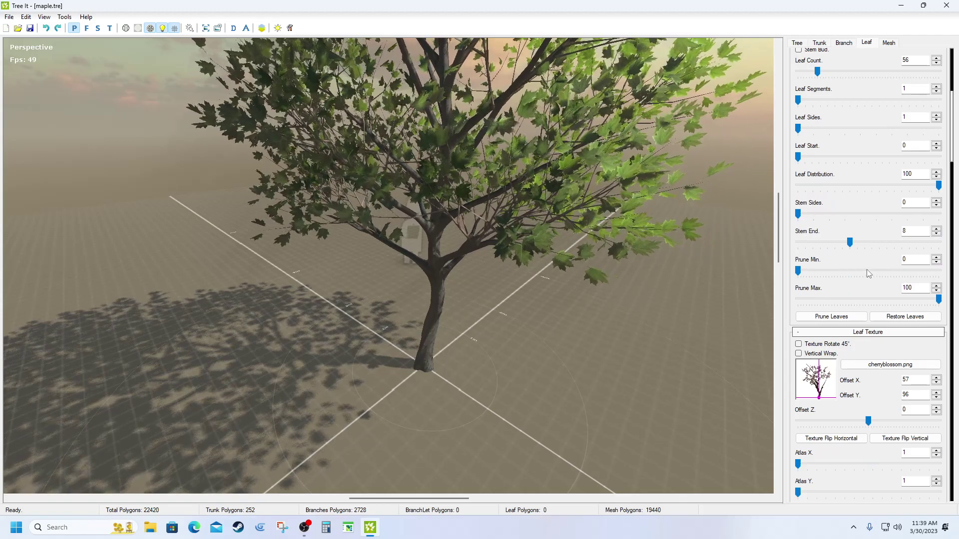
pyautogui.scroll(-3, 865, 274)
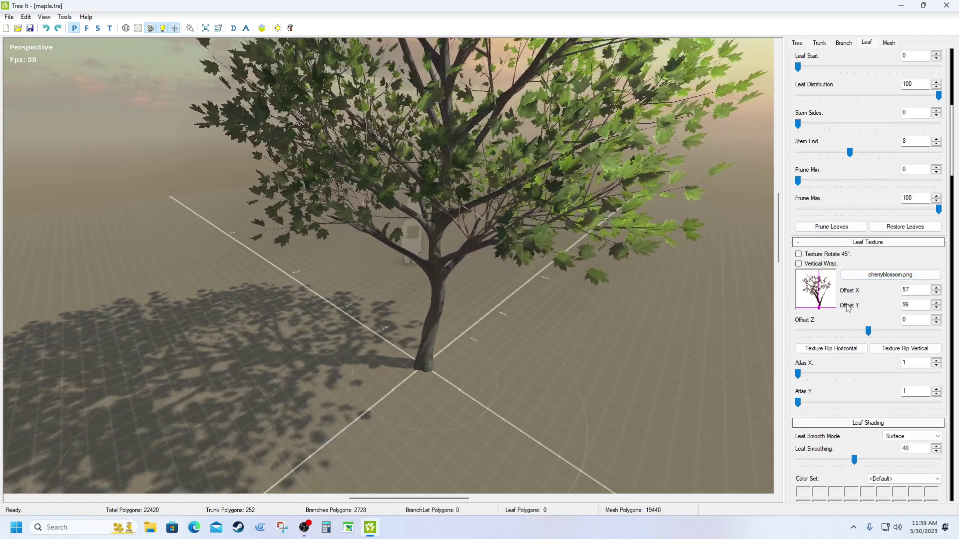
pyautogui.scroll(-5, 847, 308)
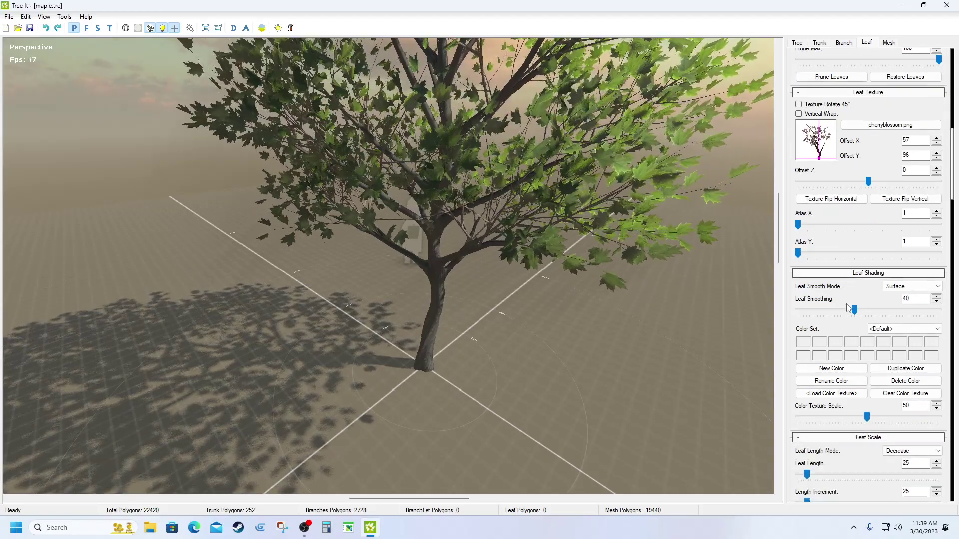
pyautogui.scroll(-5, 848, 308)
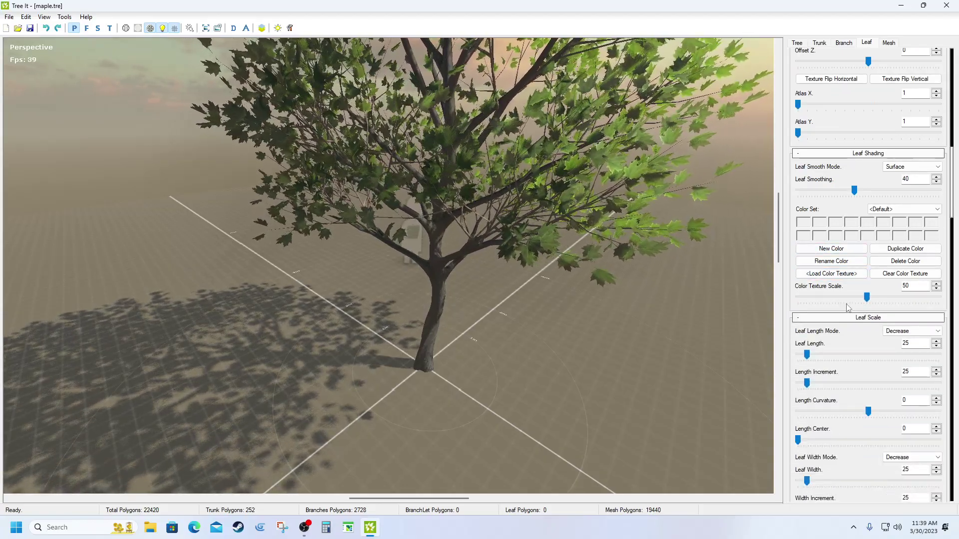
pyautogui.scroll(-11, 848, 308)
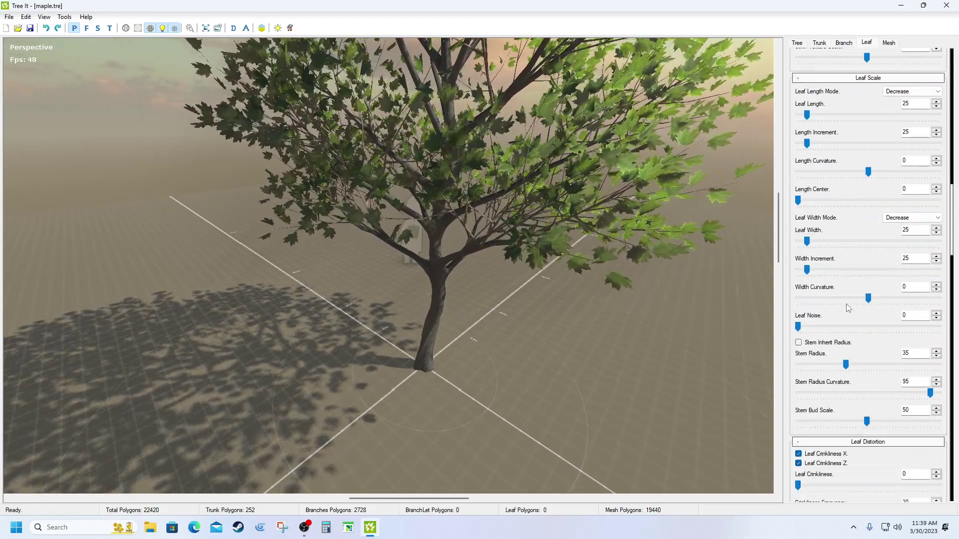
pyautogui.scroll(-12, 848, 308)
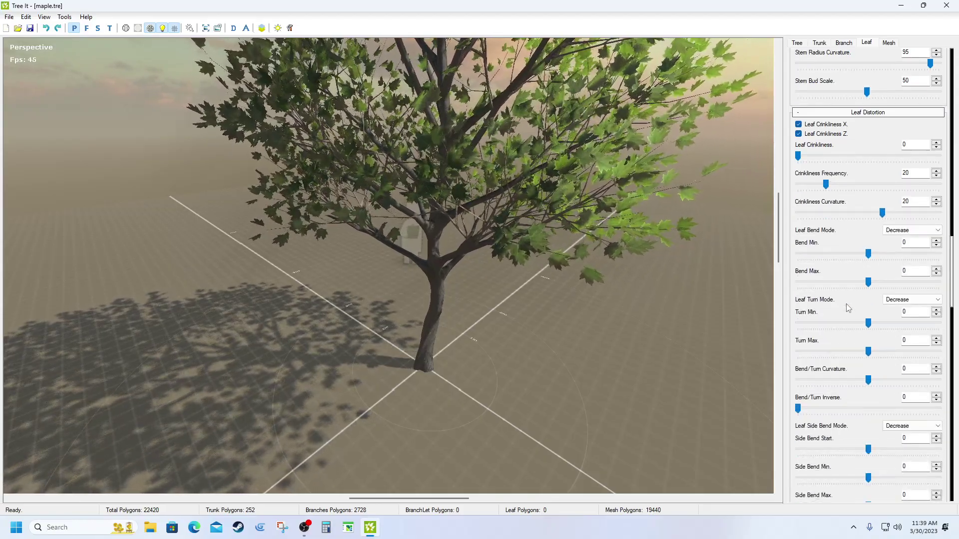
pyautogui.scroll(20, 846, 303)
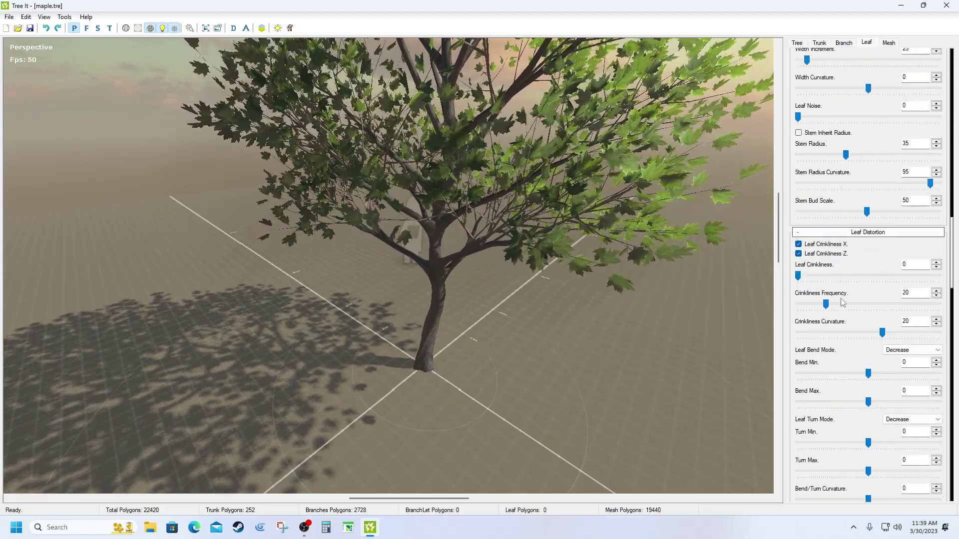
pyautogui.scroll(6, 843, 303)
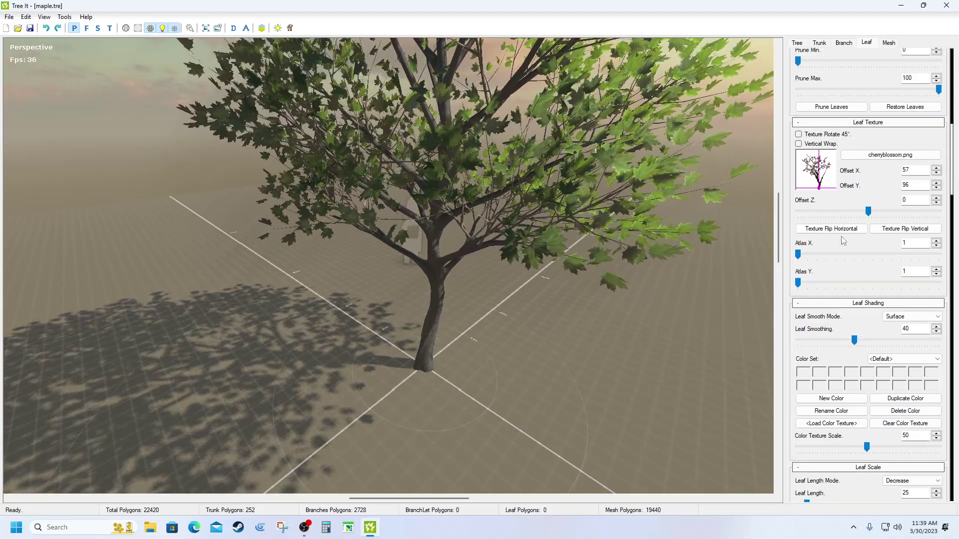
pyautogui.scroll(1, 845, 237)
pyautogui.scroll(4, 862, 230)
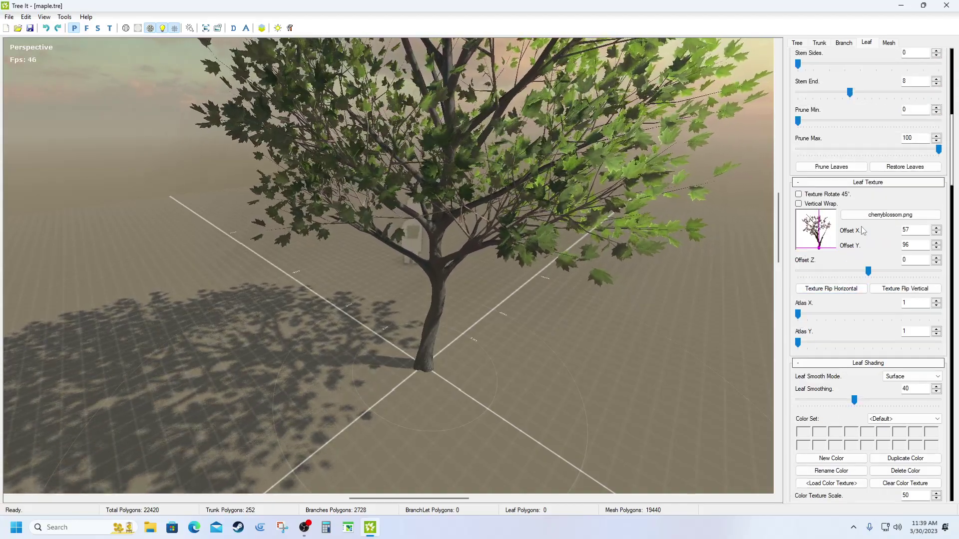
pyautogui.scroll(6, 875, 275)
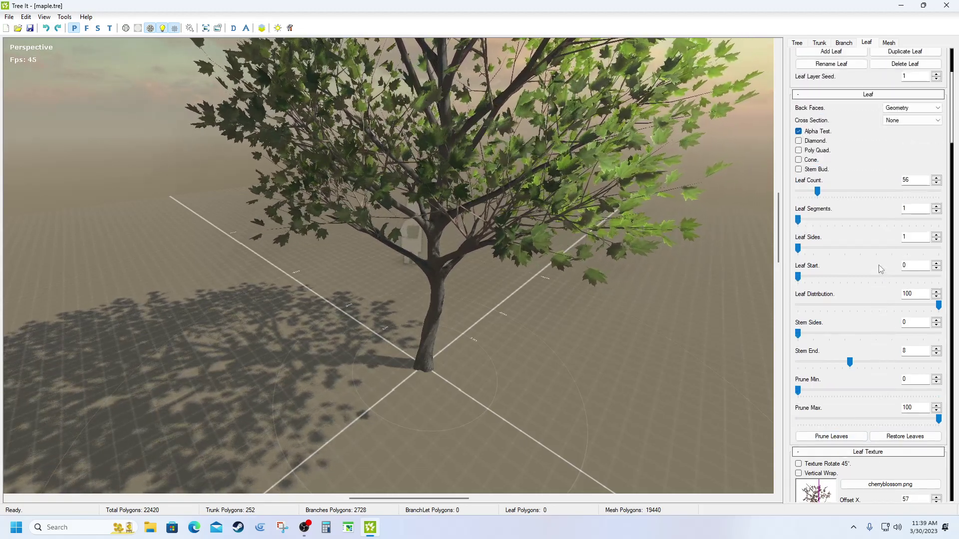
pyautogui.scroll(2, 879, 264)
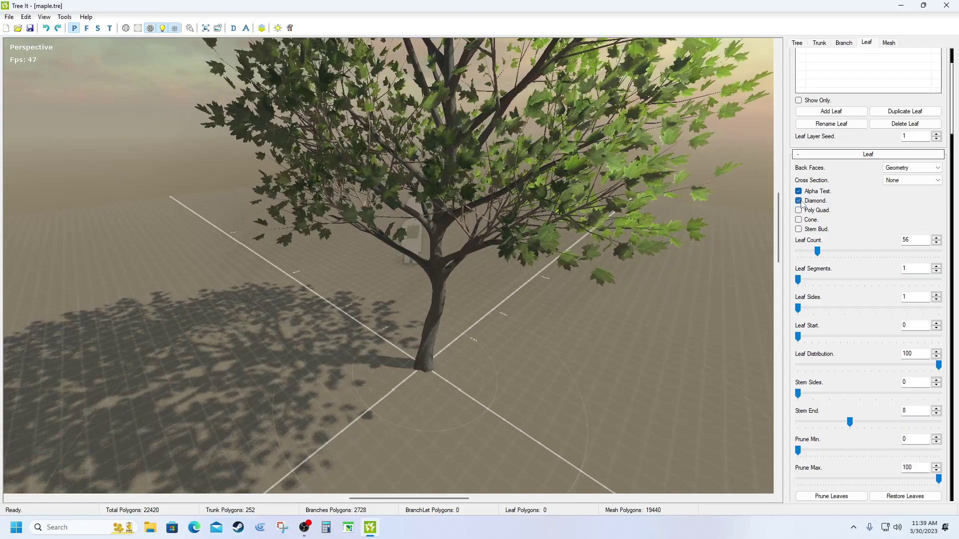
pyautogui.click(800, 201)
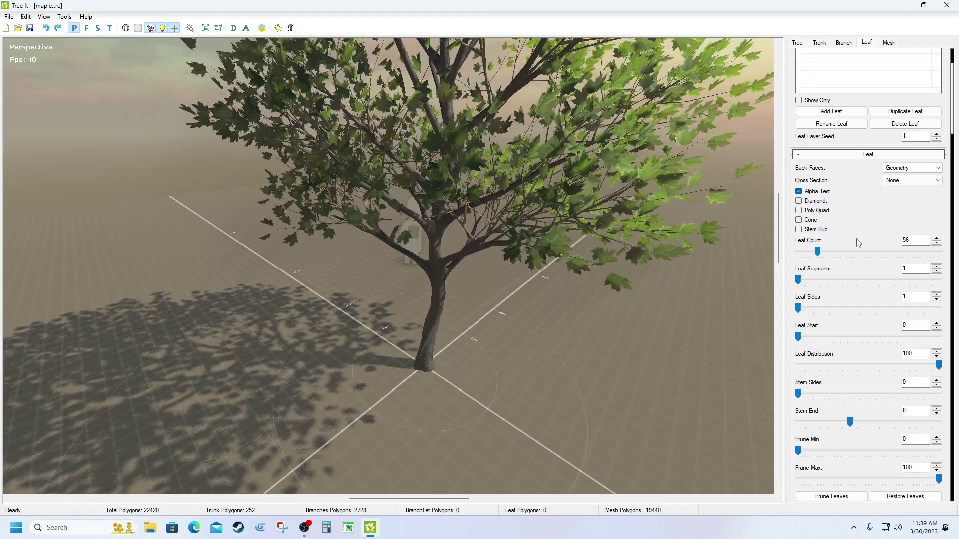
# - Change the Leaf Attachment setting from Branchlet to Branch
pyautogui.scroll(-5, 859, 246)
pyautogui.scroll(-5, 859, 246)
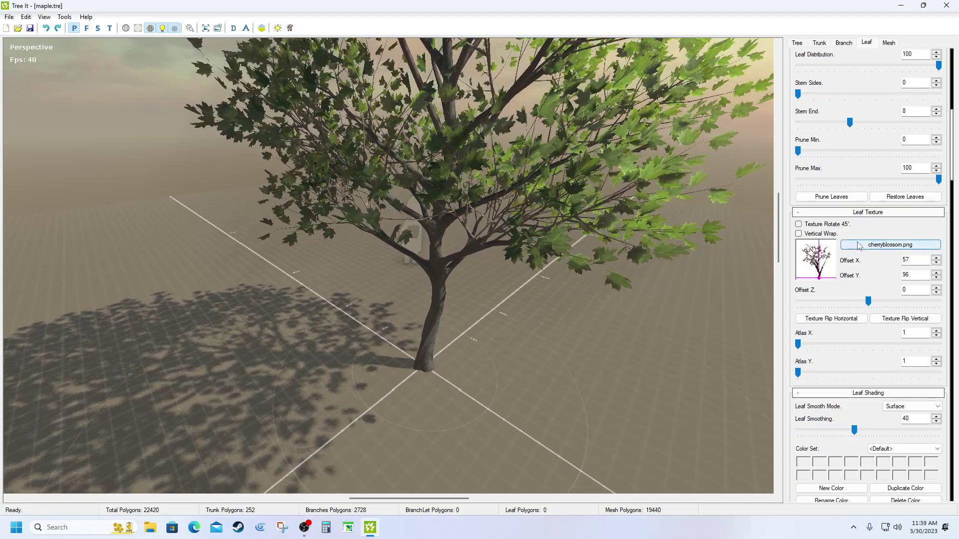
pyautogui.scroll(-3, 859, 245)
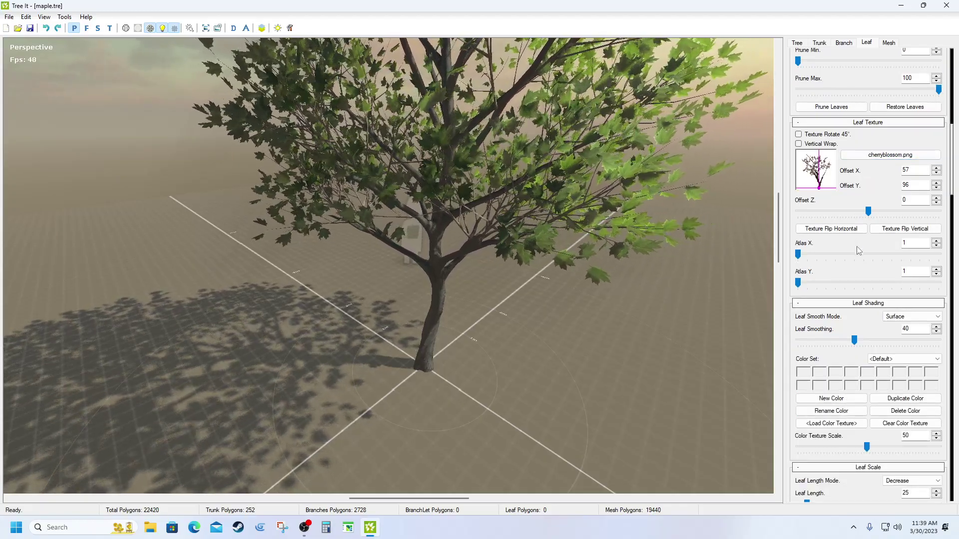
pyautogui.scroll(-4, 857, 251)
pyautogui.scroll(-6, 860, 267)
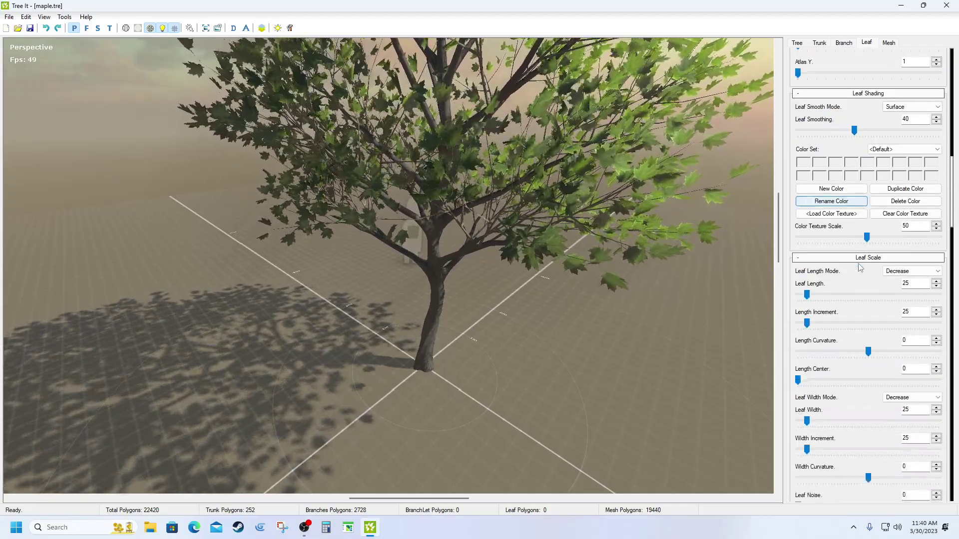
pyautogui.scroll(-10, 860, 267)
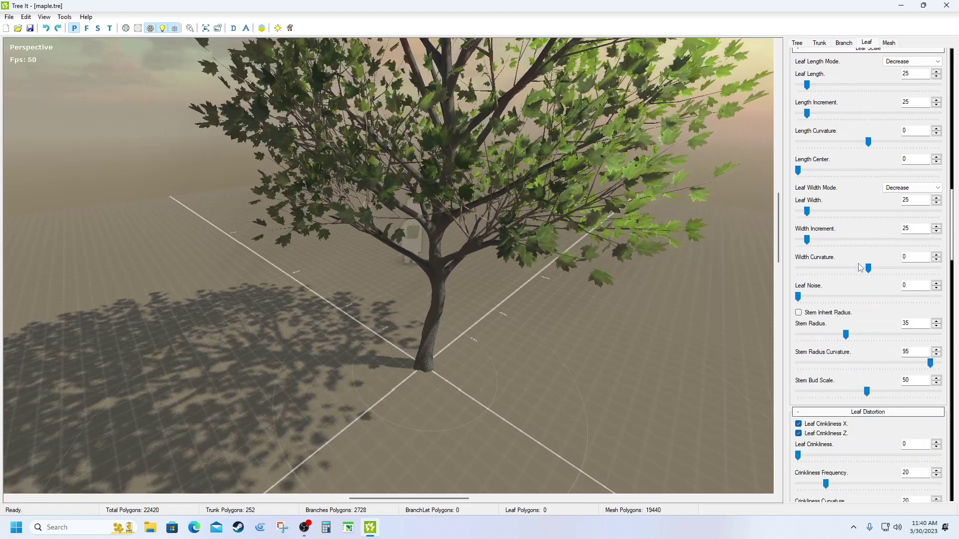
pyautogui.scroll(-5, 860, 267)
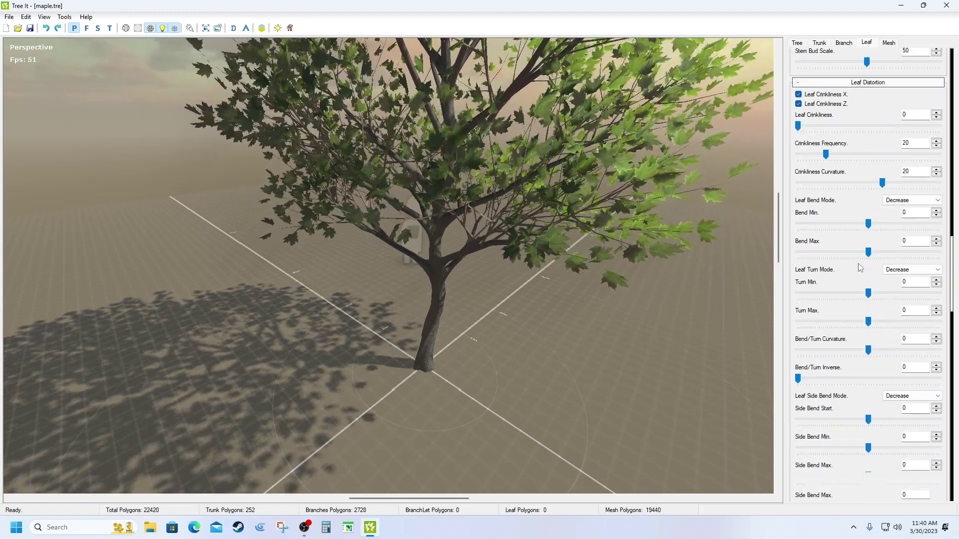
pyautogui.scroll(-14, 860, 267)
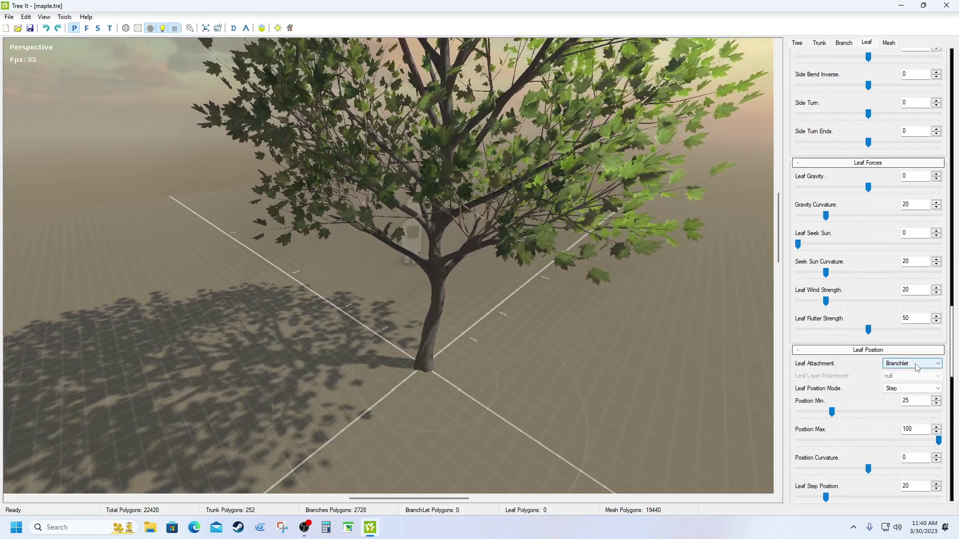
pyautogui.click(917, 368)
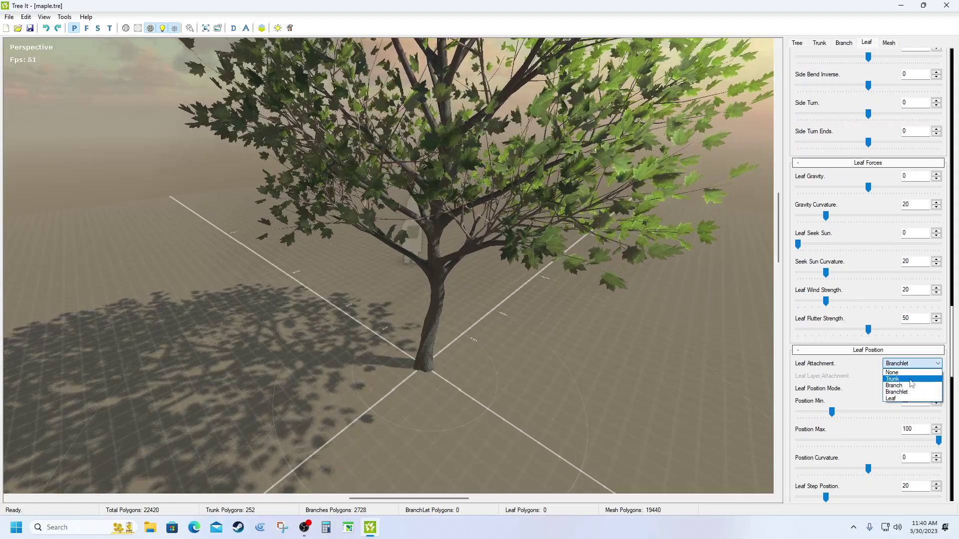
pyautogui.click(912, 385)
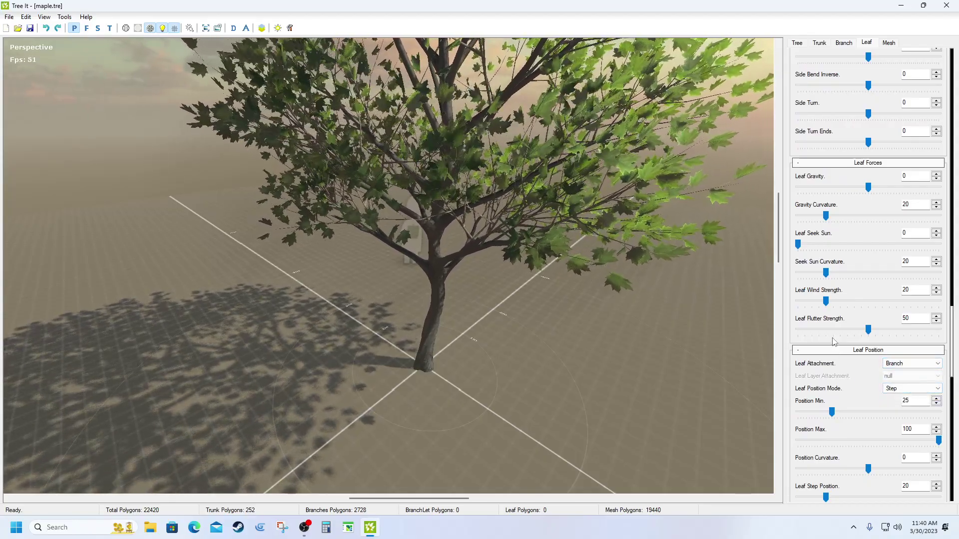
pyautogui.scroll(15, 833, 341)
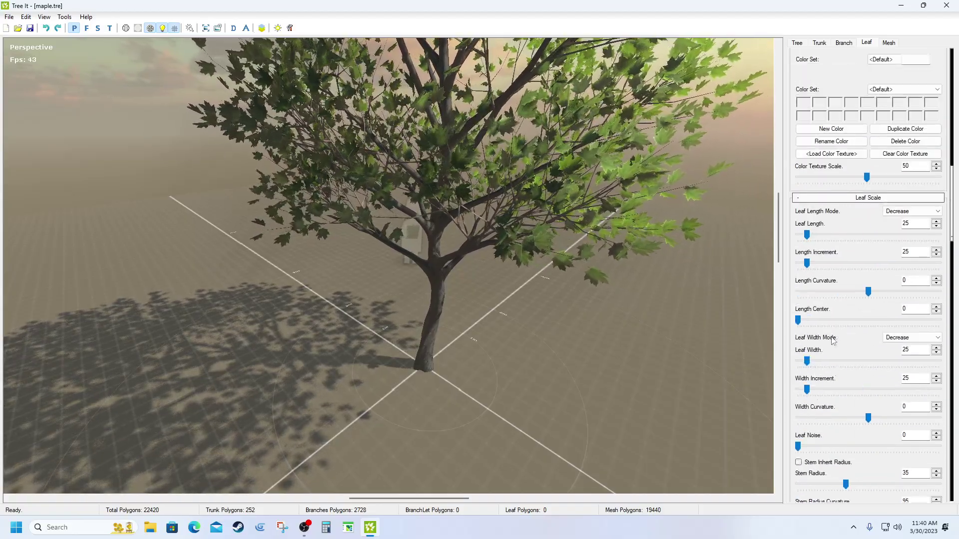
pyautogui.scroll(10, 833, 342)
pyautogui.scroll(6, 754, 100)
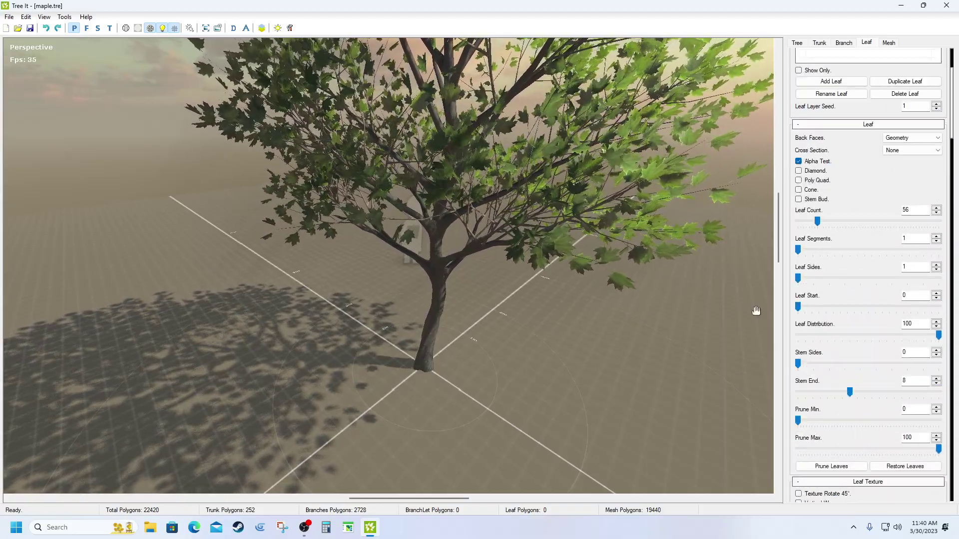
pyautogui.scroll(-5, 522, 204)
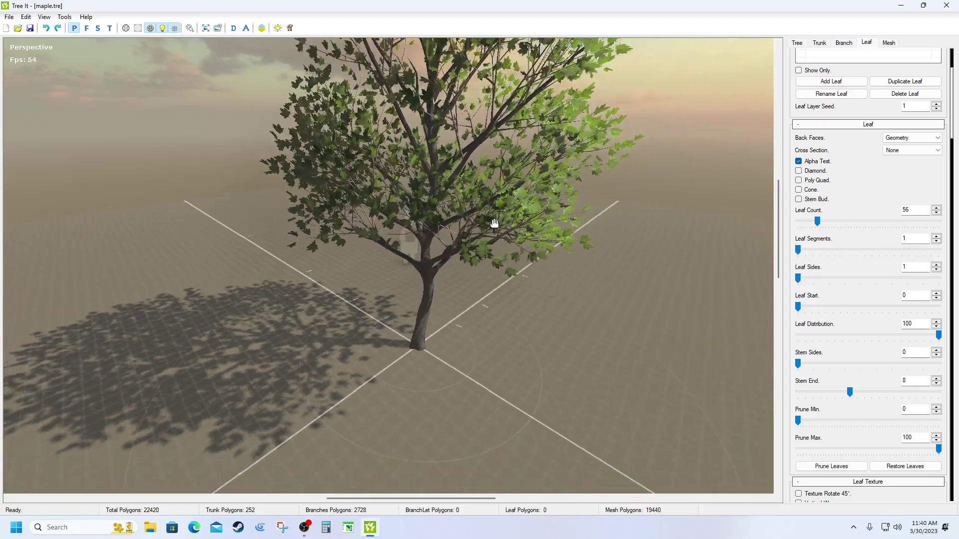
# - Set the Global Tree Scale to 20 on the Tree tab
pyautogui.click(797, 43)
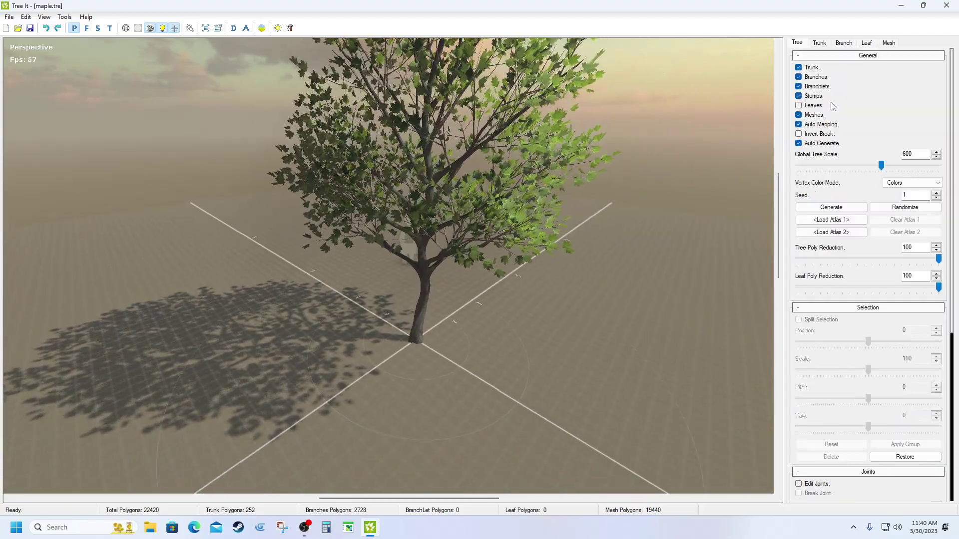
pyautogui.moveTo(834, 169); pyautogui.dragTo(797, 166)
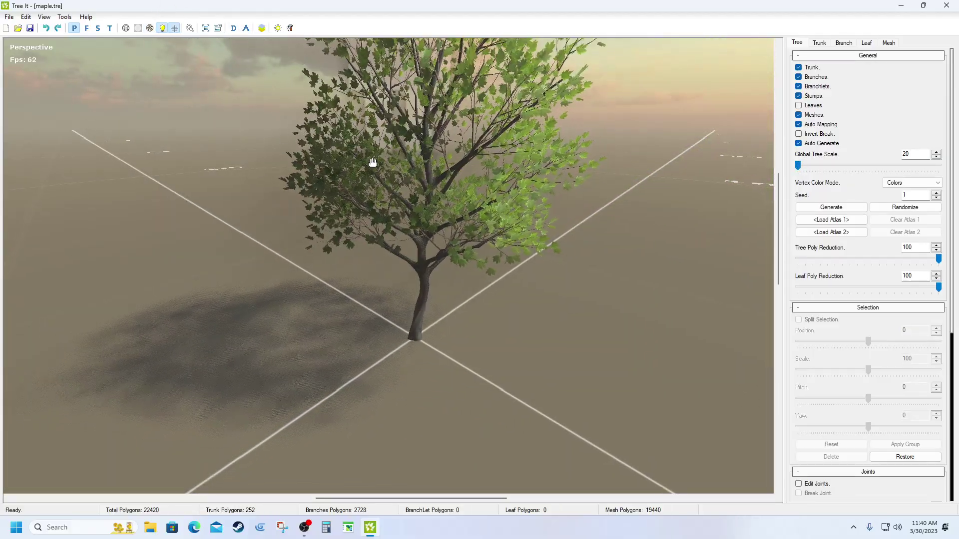
pyautogui.moveTo(388, 156); pyautogui.dragTo(470, 161)
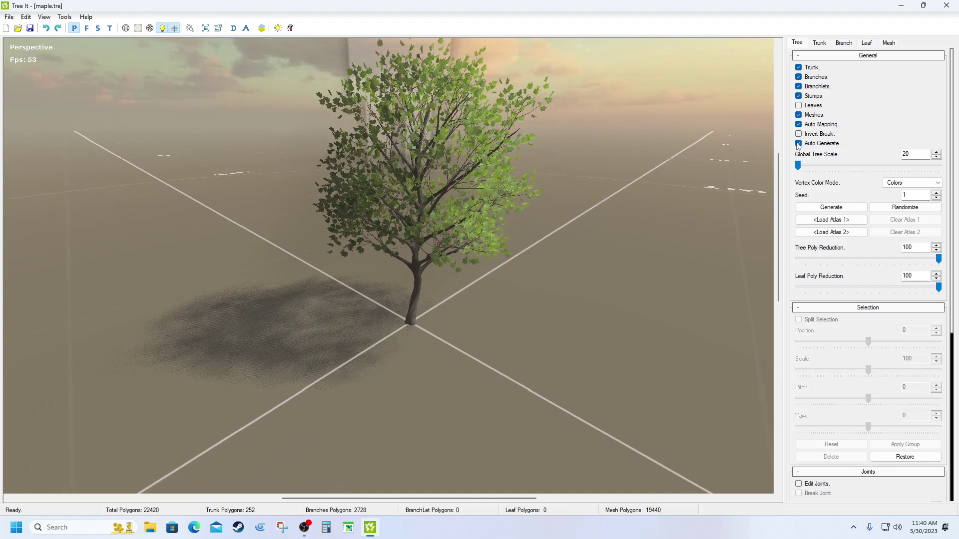
# - Enable Leaves so the cherryblossom leaf cards show on the tree
pyautogui.click(799, 105)
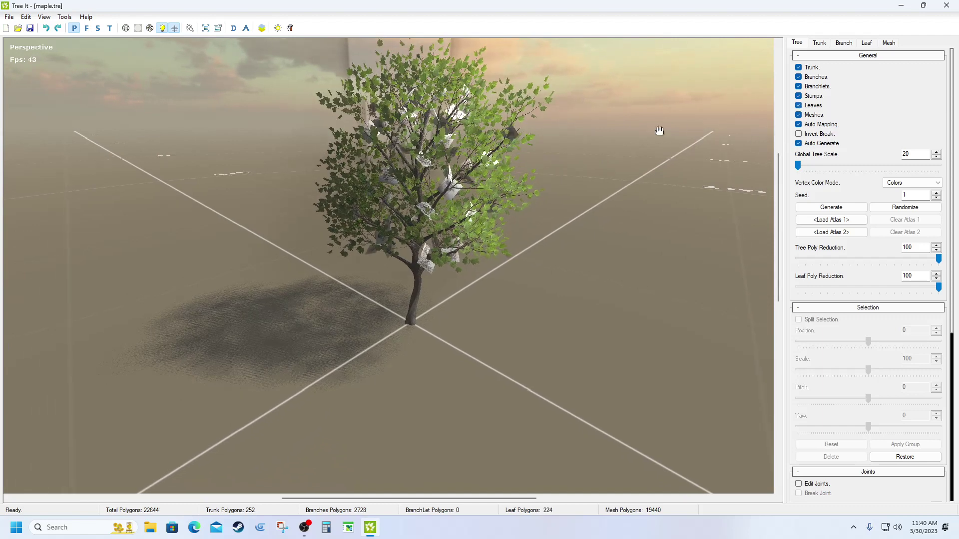
pyautogui.moveTo(495, 207); pyautogui.dragTo(446, 230)
pyautogui.scroll(10, 446, 231)
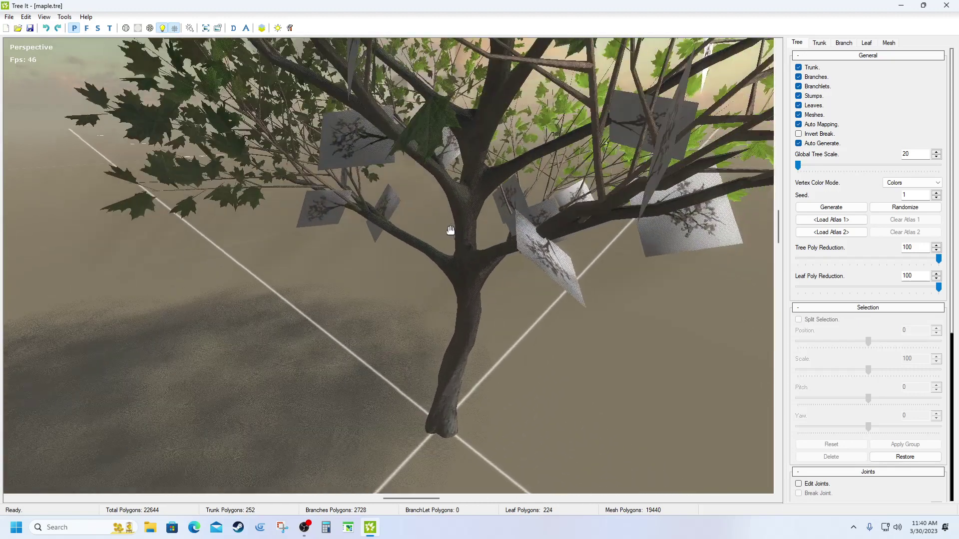
pyautogui.moveTo(456, 232); pyautogui.dragTo(456, 237)
pyautogui.scroll(-3, 851, 320)
pyautogui.scroll(-3, 849, 315)
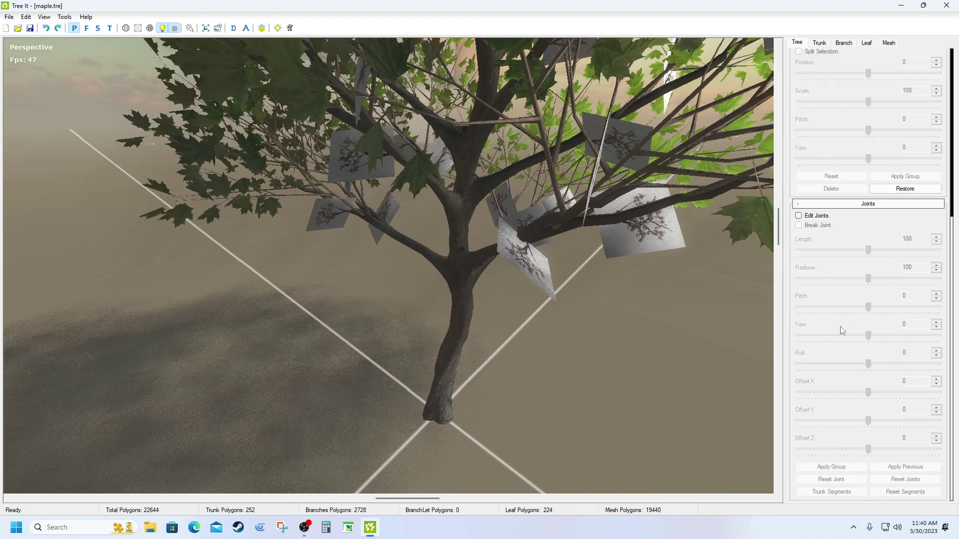
pyautogui.scroll(9, 841, 325)
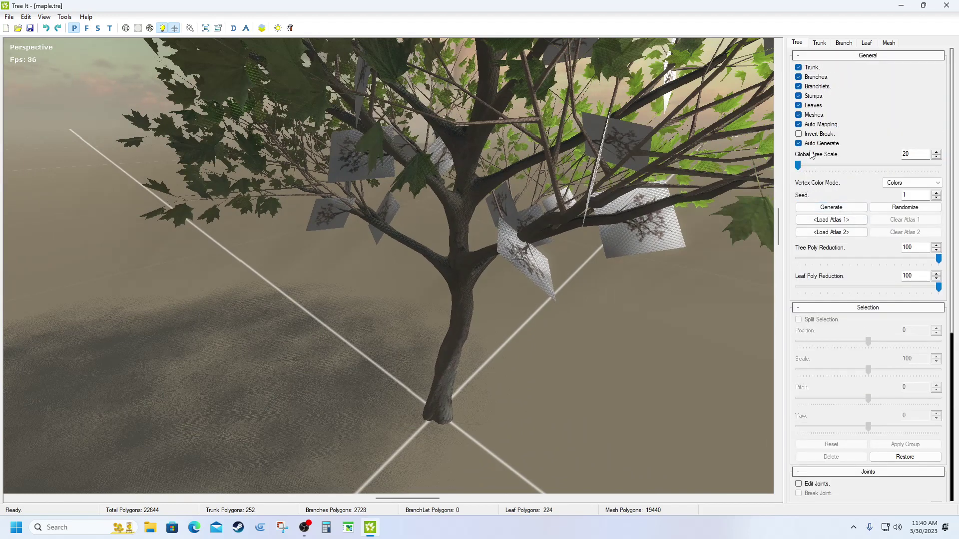
# - Switch Branches off to compare, then turn Branches and Branchlets back on
pyautogui.click(799, 79)
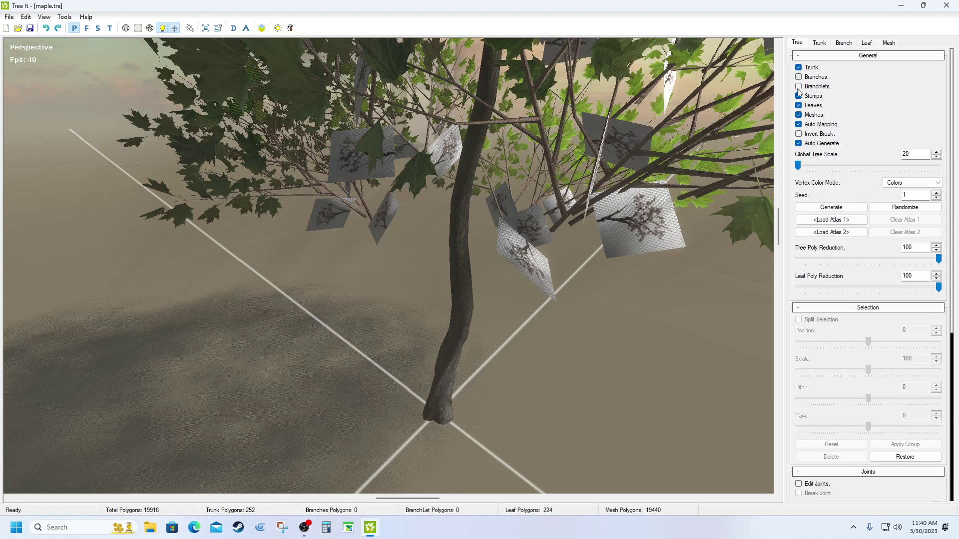
pyautogui.click(799, 77)
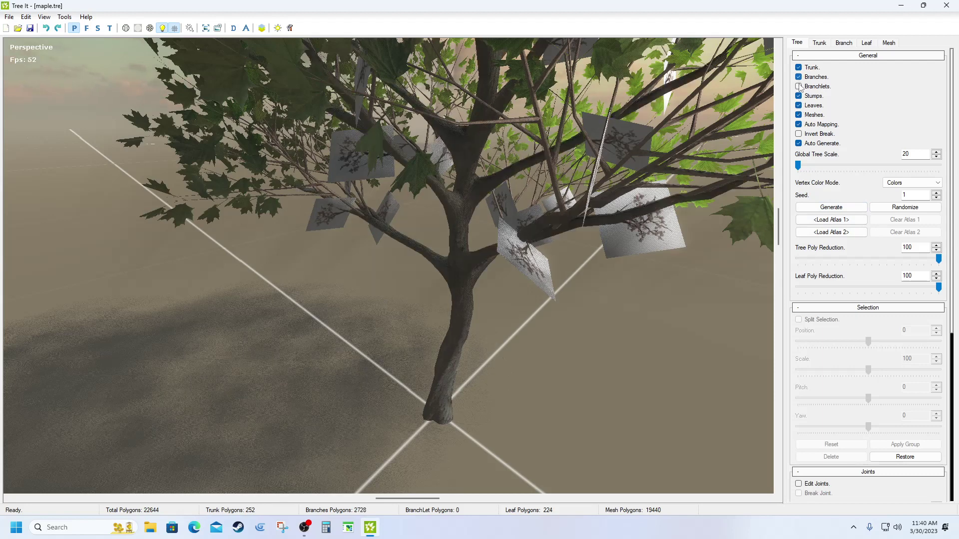
pyautogui.click(799, 87)
# - Untick Meshes on the Tree tab to hide the leaf meshes
pyautogui.click(799, 115)
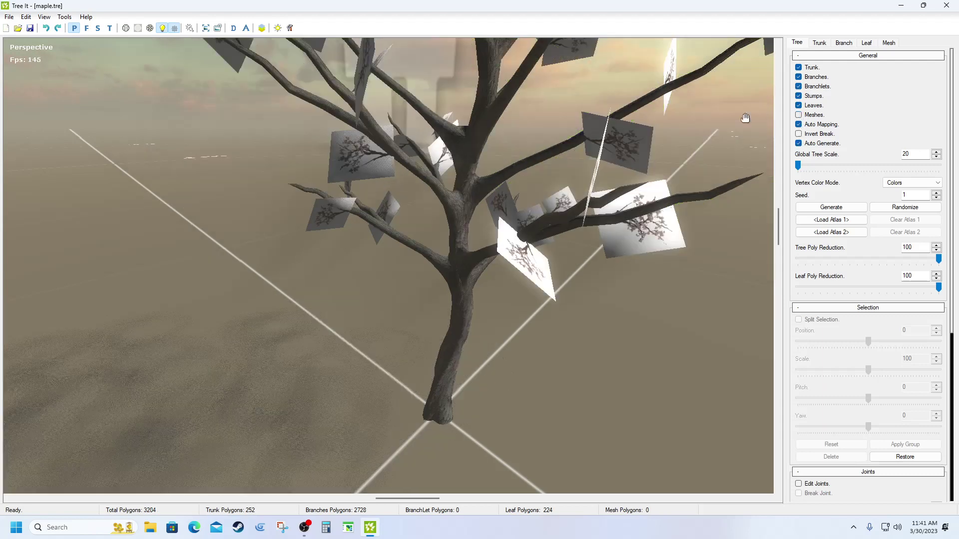
pyautogui.moveTo(671, 137); pyautogui.dragTo(481, 254)
pyautogui.scroll(-3, 843, 230)
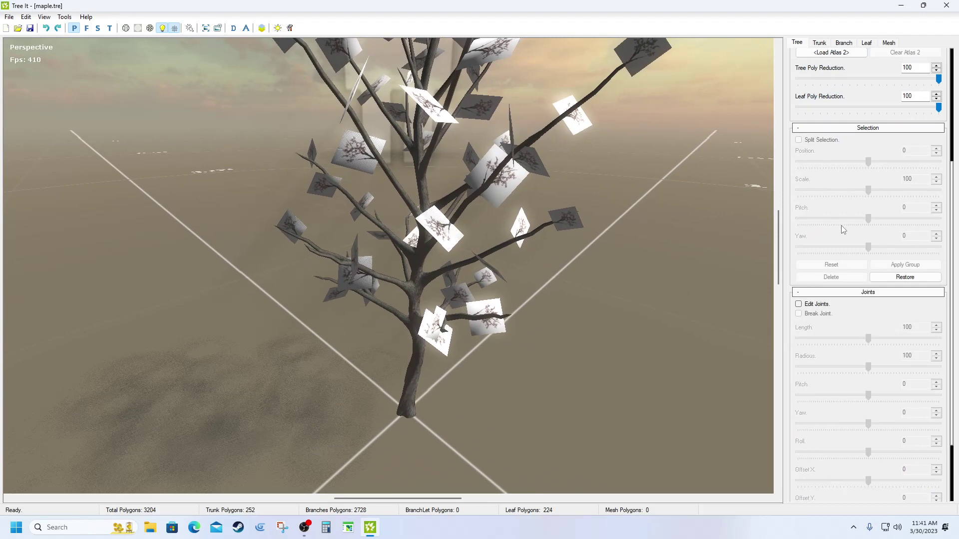
# - Toggle Alpha Test on the leaf cards and zoom in and out to inspect the tree
pyautogui.click(869, 44)
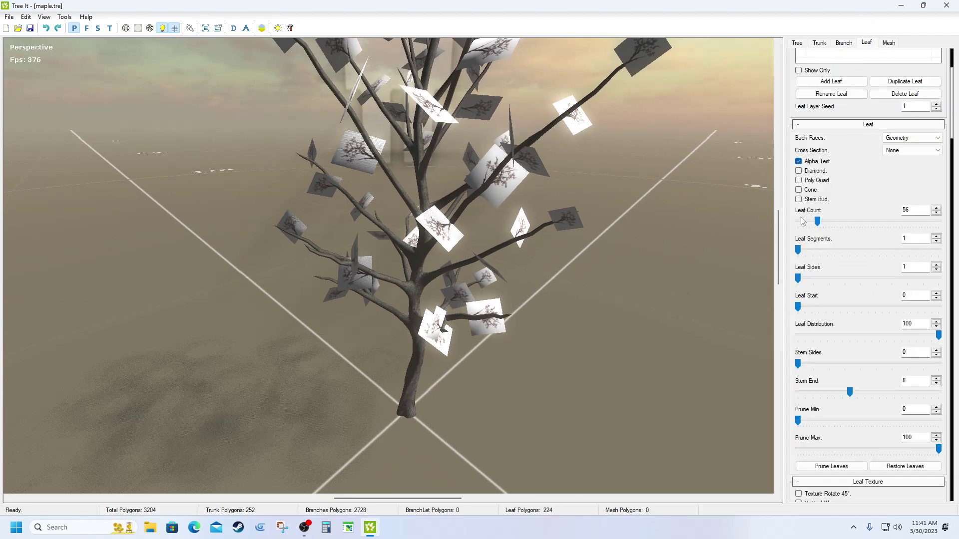
pyautogui.click(799, 163)
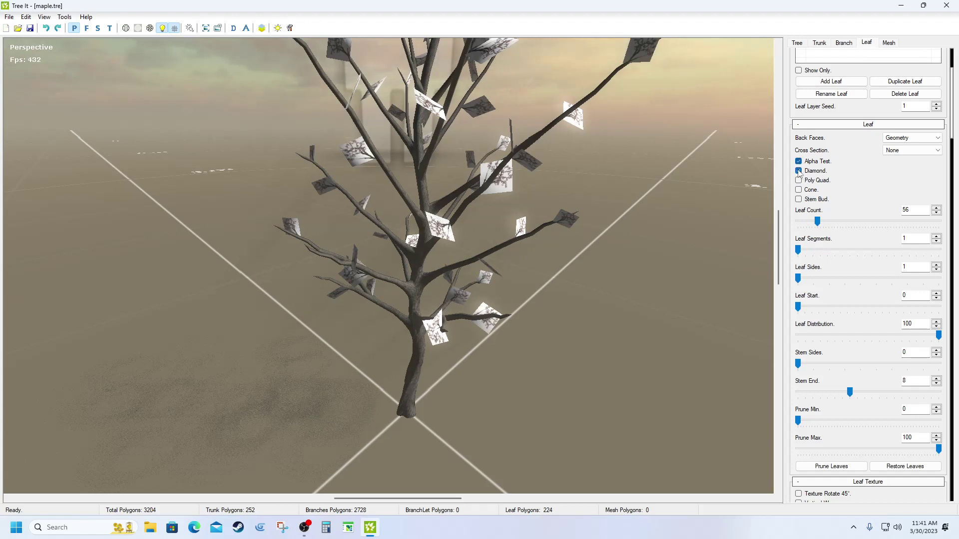
pyautogui.scroll(5, 591, 195)
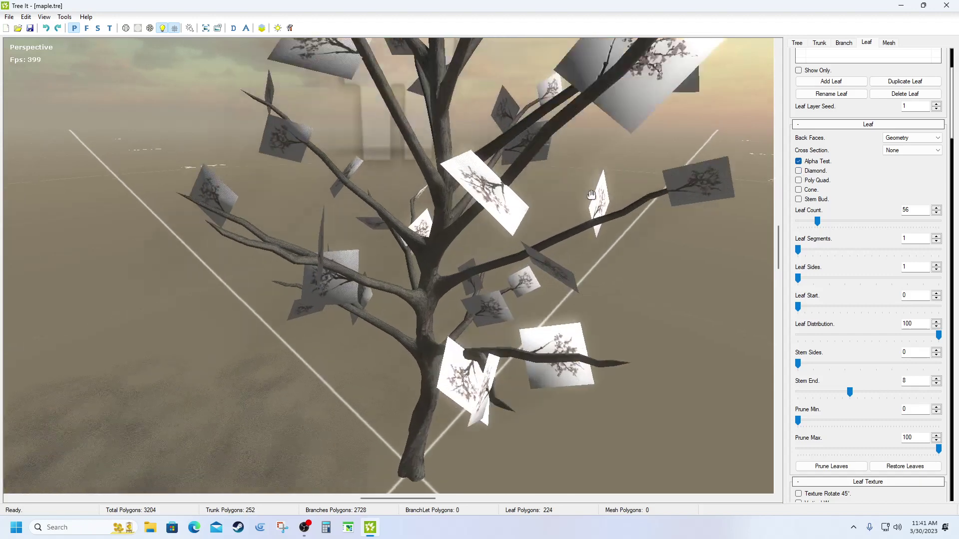
pyautogui.scroll(2, 591, 194)
pyautogui.scroll(-4, 589, 192)
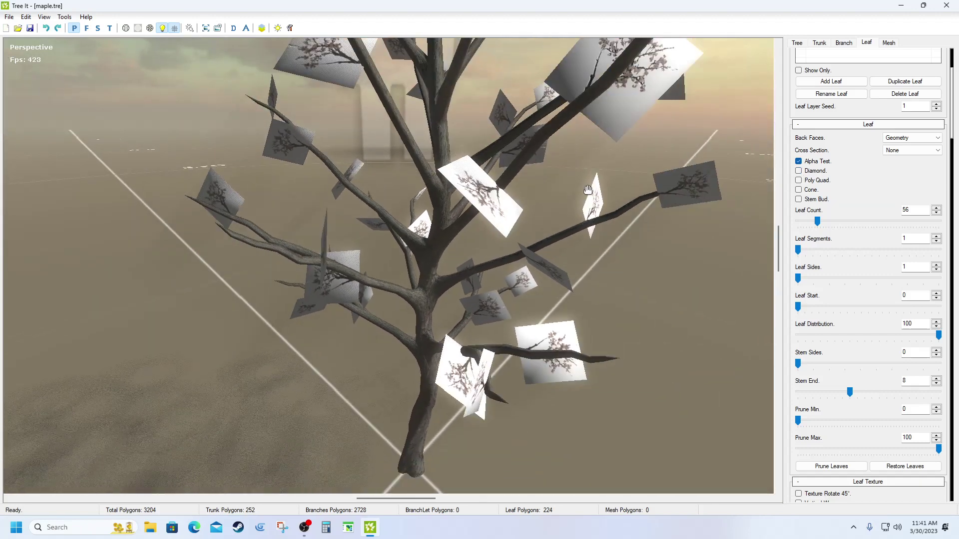
pyautogui.scroll(-4, 587, 188)
pyautogui.scroll(4, 585, 187)
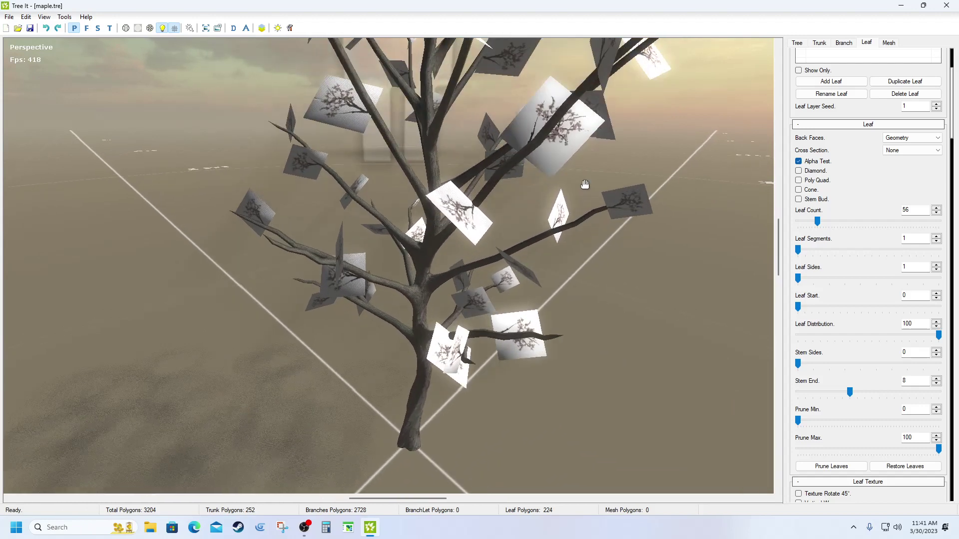
pyautogui.scroll(2, 584, 183)
pyautogui.scroll(-3, 583, 185)
pyautogui.scroll(1, 583, 189)
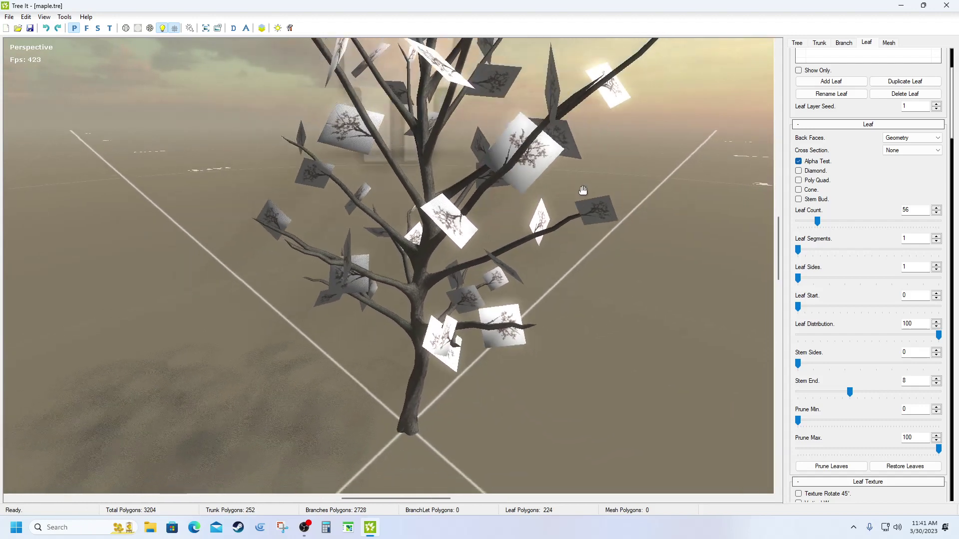
pyautogui.scroll(-3, 584, 189)
pyautogui.scroll(2, 637, 163)
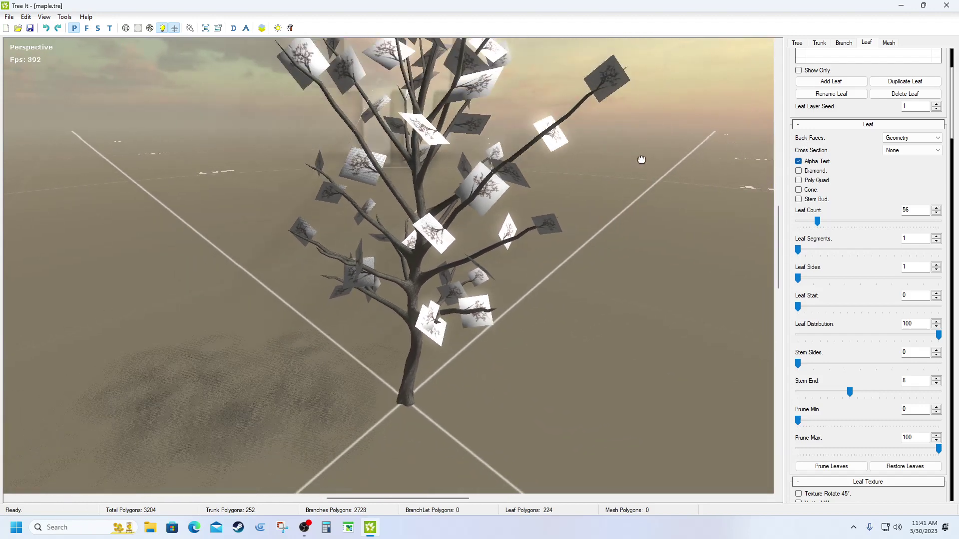
pyautogui.scroll(-2, 638, 163)
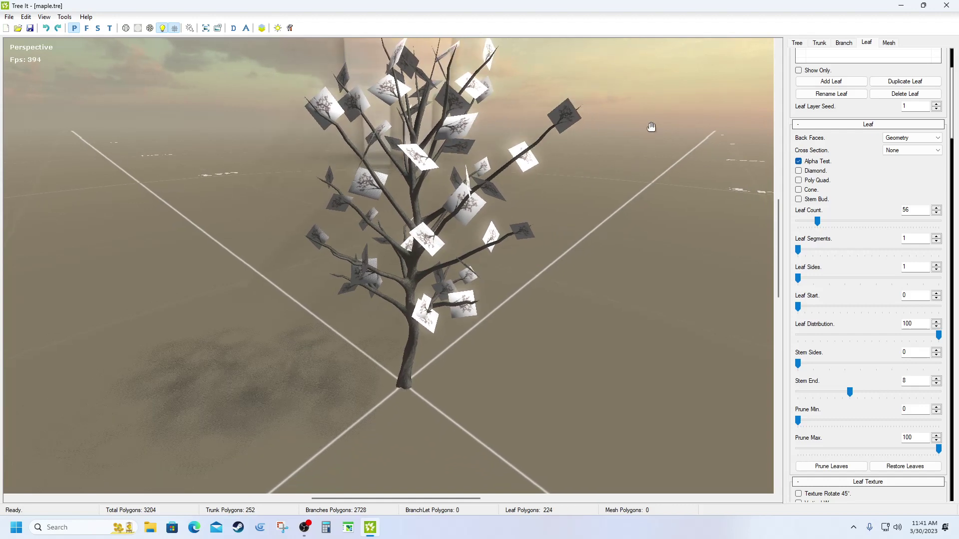
pyautogui.scroll(-1, 516, 94)
pyautogui.scroll(3, 517, 94)
pyautogui.moveTo(520, 94); pyautogui.dragTo(561, 96)
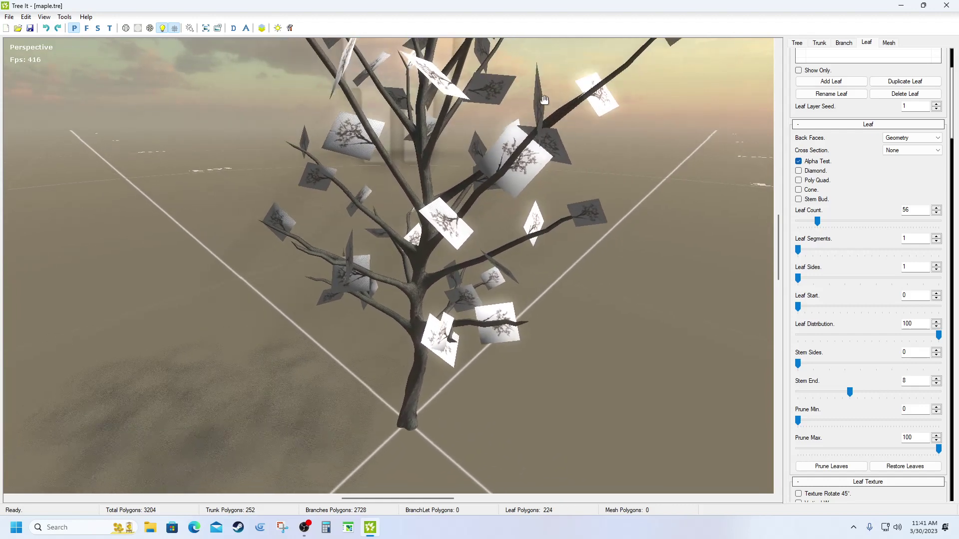
# - Duplicate leaf layer 1) cherryblossom.png and select the new layer 2
pyautogui.scroll(3, 815, 160)
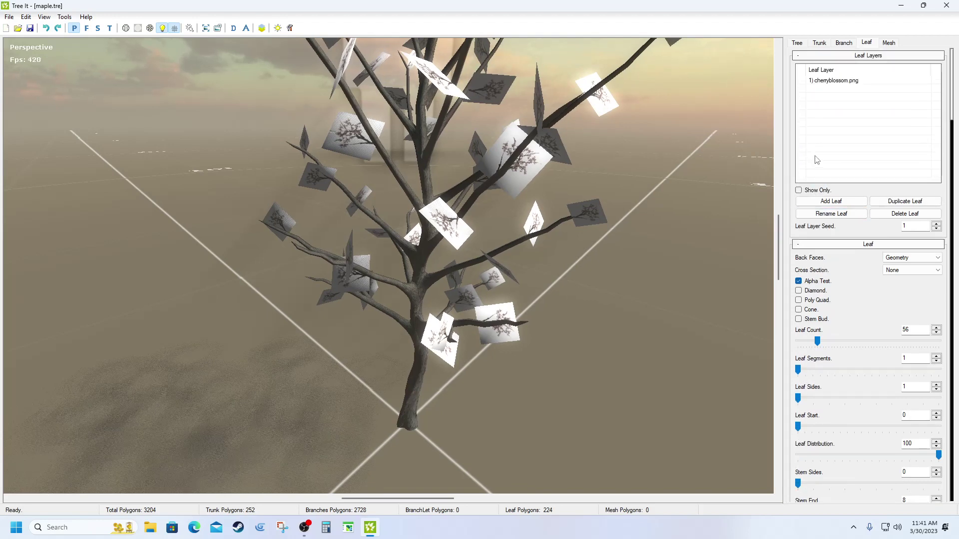
pyautogui.scroll(-1, 771, 150)
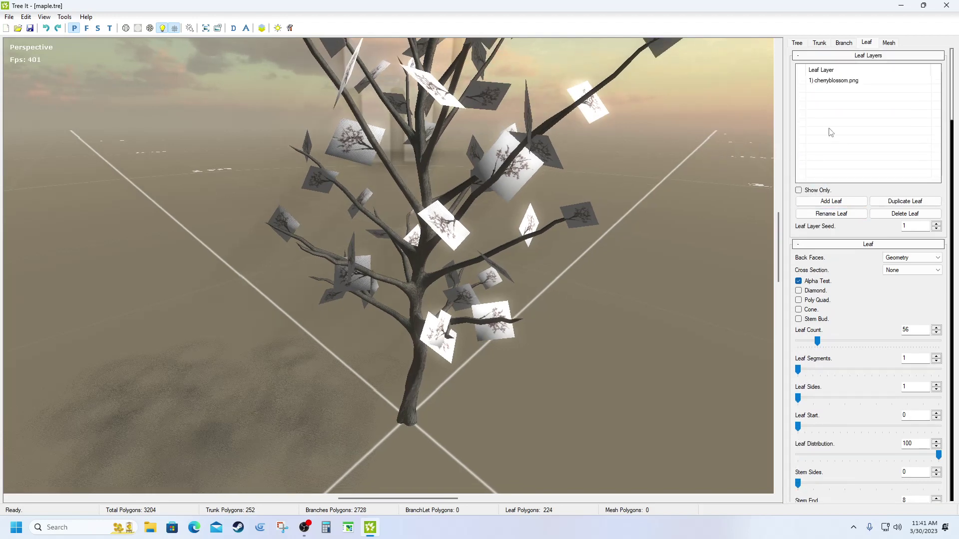
pyautogui.scroll(-1, 819, 127)
pyautogui.scroll(1, 805, 70)
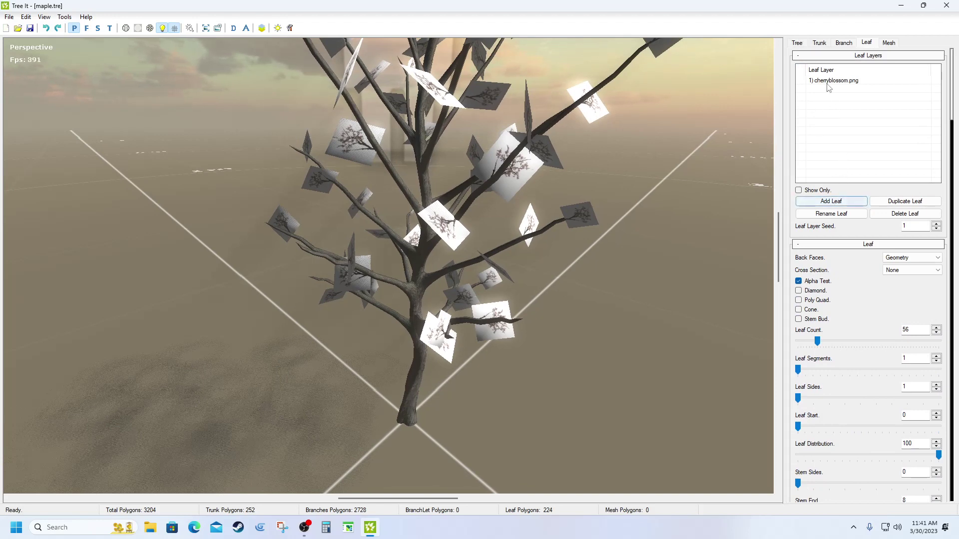
pyautogui.scroll(-7, 831, 240)
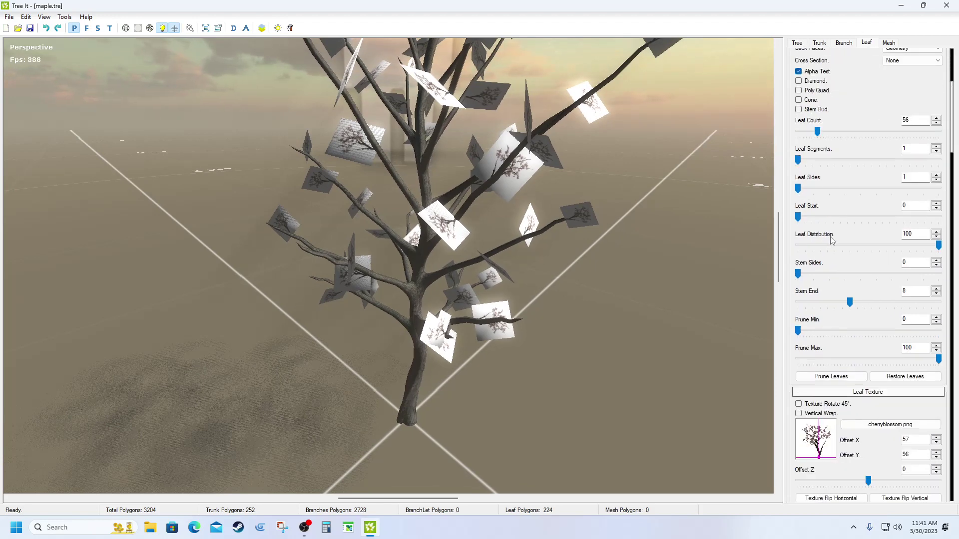
pyautogui.scroll(-3, 832, 239)
pyautogui.scroll(10, 832, 230)
pyautogui.click(831, 81)
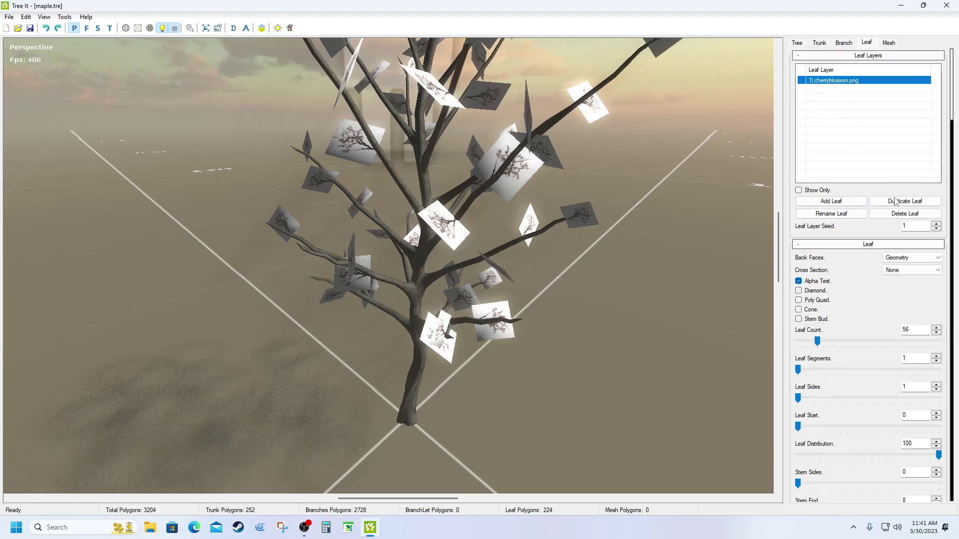
pyautogui.click(895, 202)
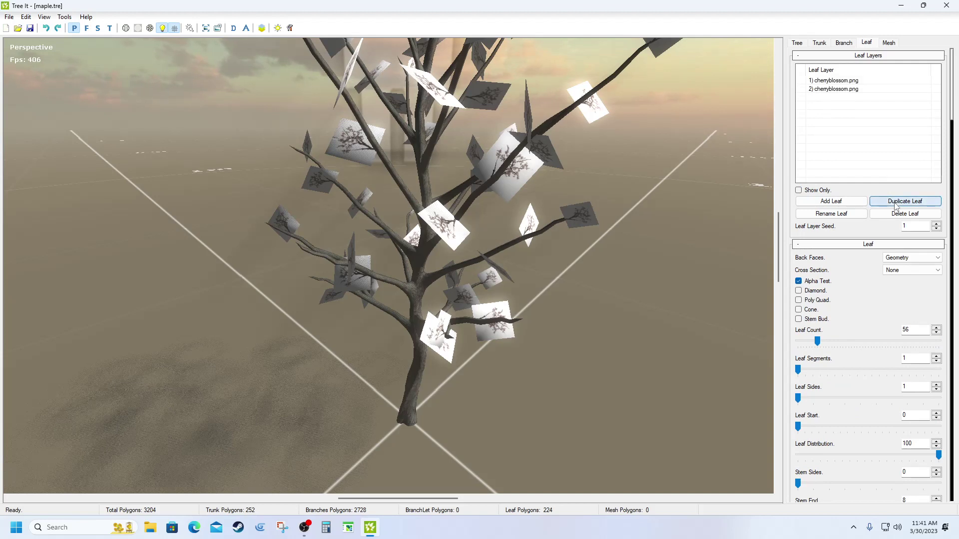
pyautogui.click(833, 90)
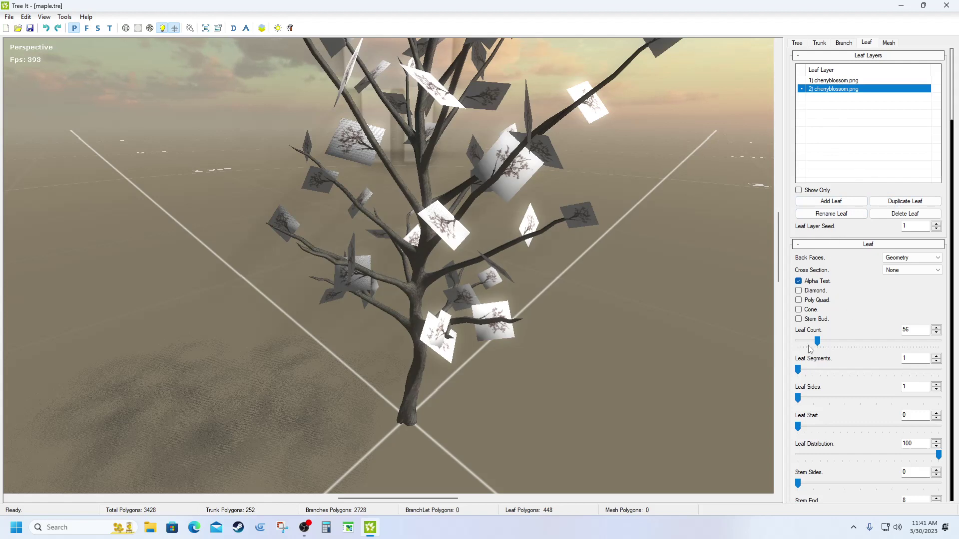
# - Set the second leaf layer's Leaf Attachment to Branchlet
pyautogui.scroll(-5, 817, 344)
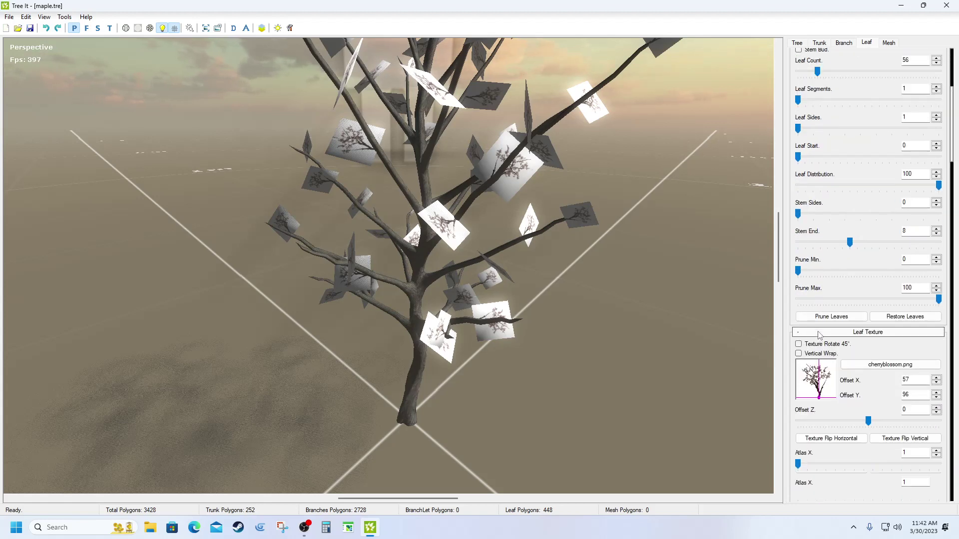
pyautogui.scroll(-4, 820, 335)
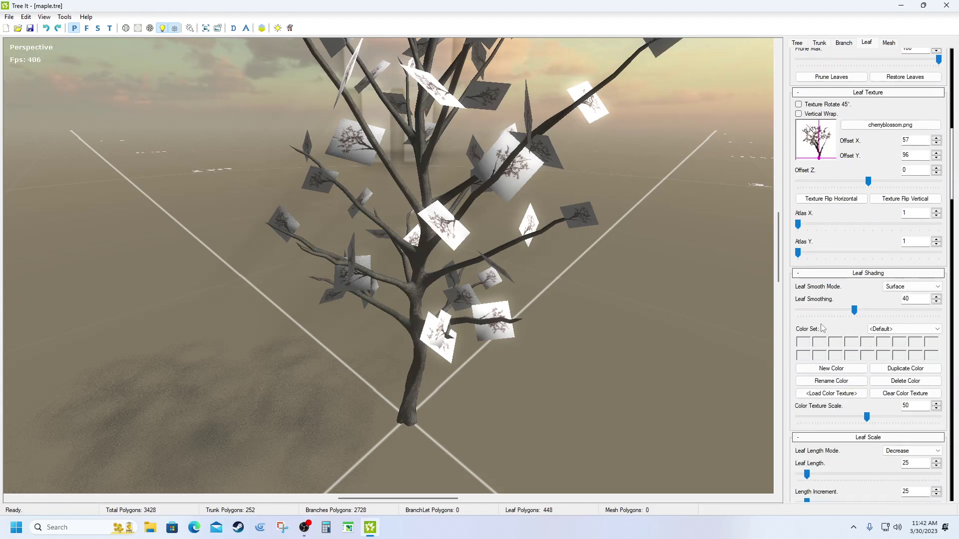
pyautogui.scroll(-7, 823, 328)
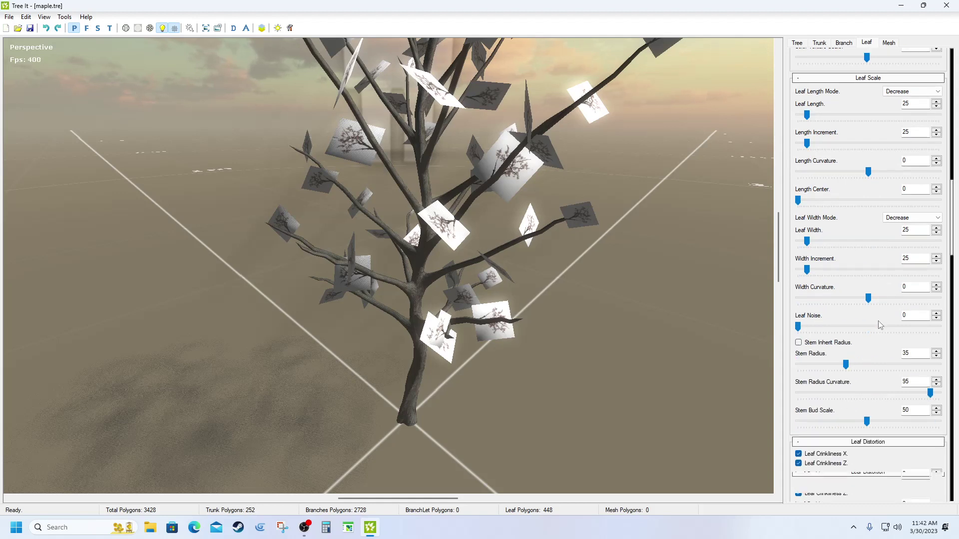
pyautogui.scroll(-9, 880, 325)
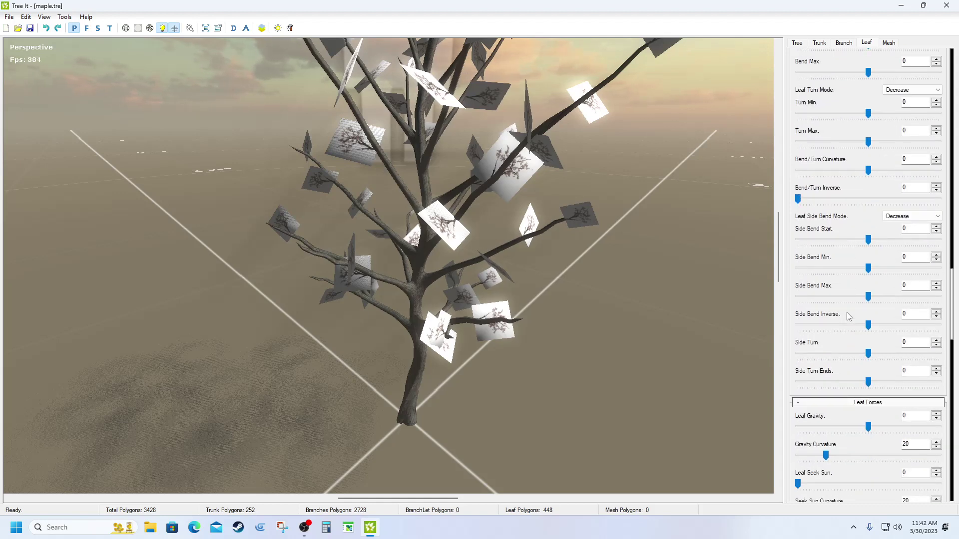
pyautogui.scroll(-6, 849, 315)
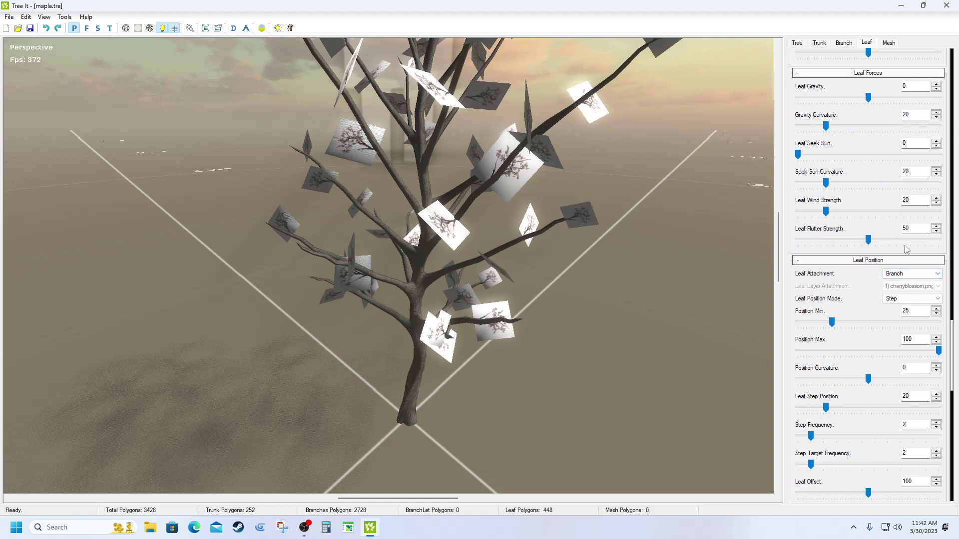
pyautogui.click(937, 275)
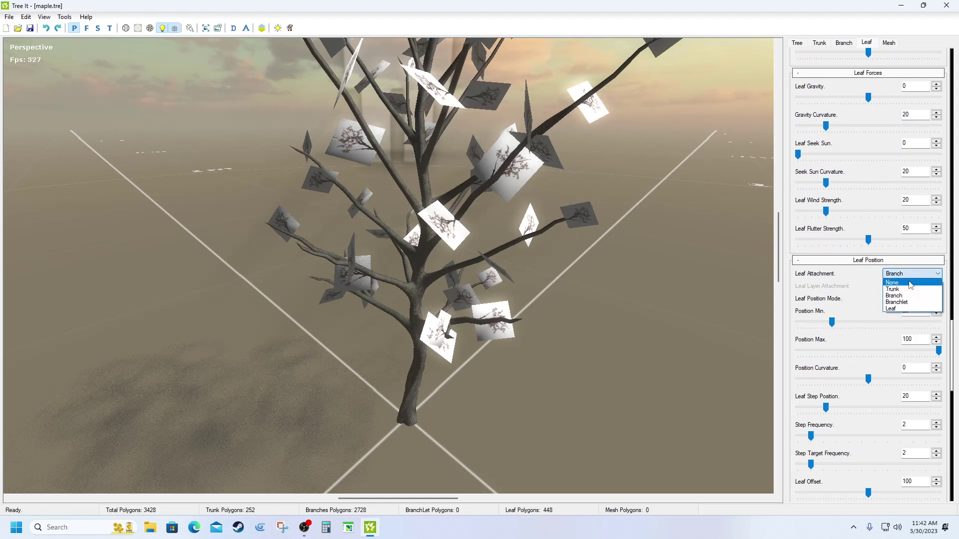
pyautogui.click(903, 305)
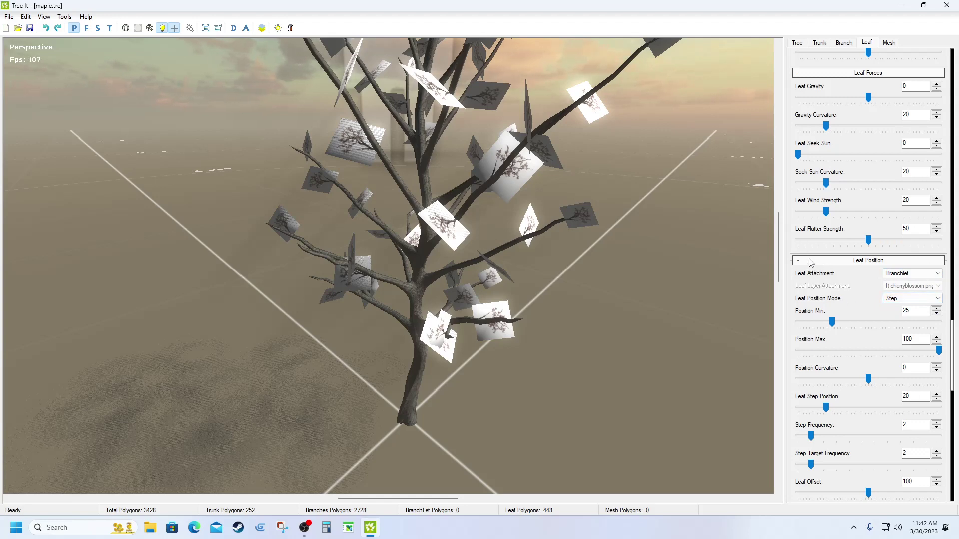
# - Raise the second layer's Leaf Count, then set the first layer's Leaf Count to 104
pyautogui.scroll(15, 810, 261)
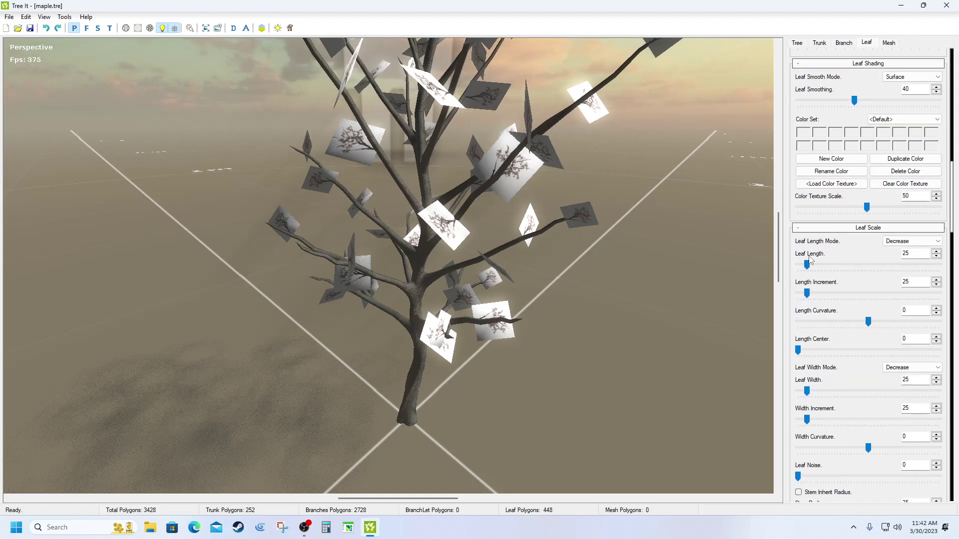
pyautogui.scroll(6, 810, 259)
pyautogui.scroll(8, 810, 259)
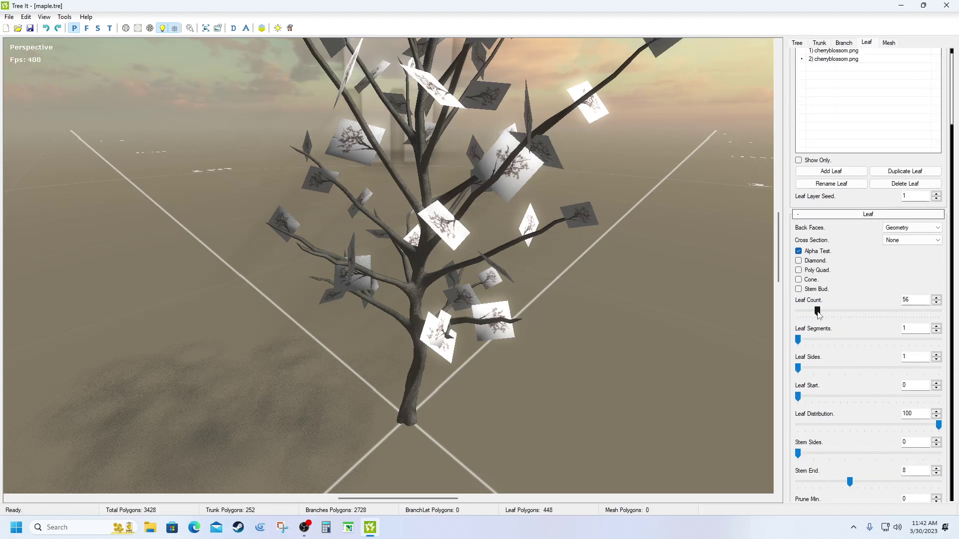
pyautogui.moveTo(818, 311); pyautogui.dragTo(863, 303)
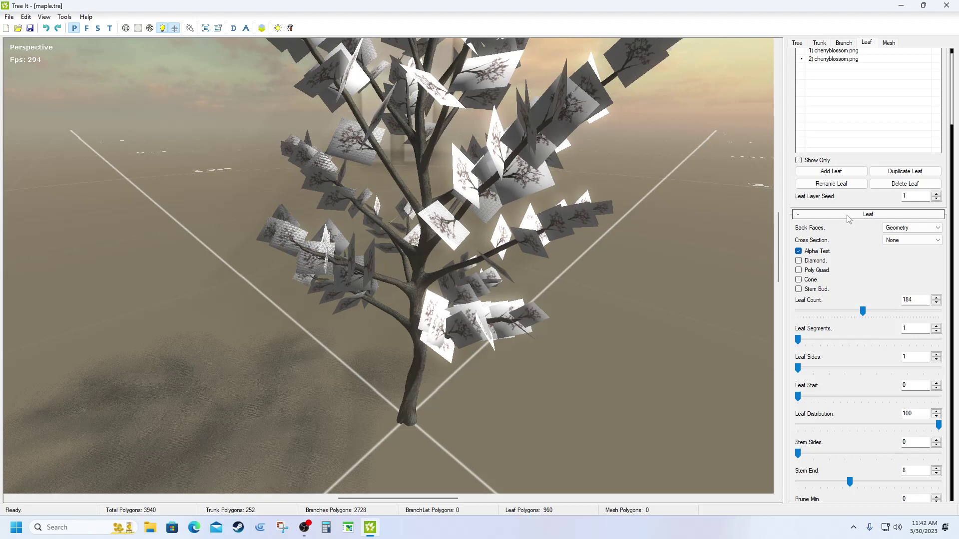
pyautogui.click(828, 51)
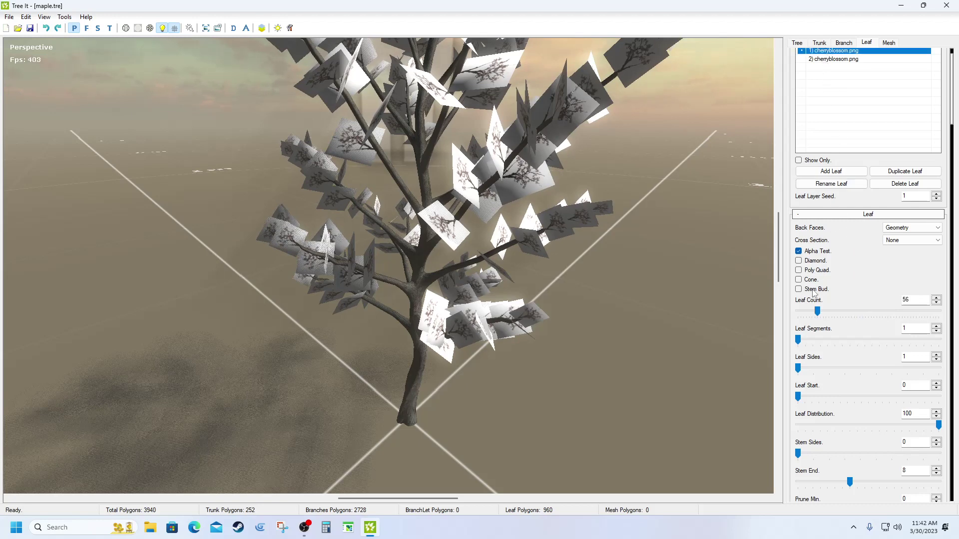
pyautogui.moveTo(816, 311); pyautogui.dragTo(837, 312)
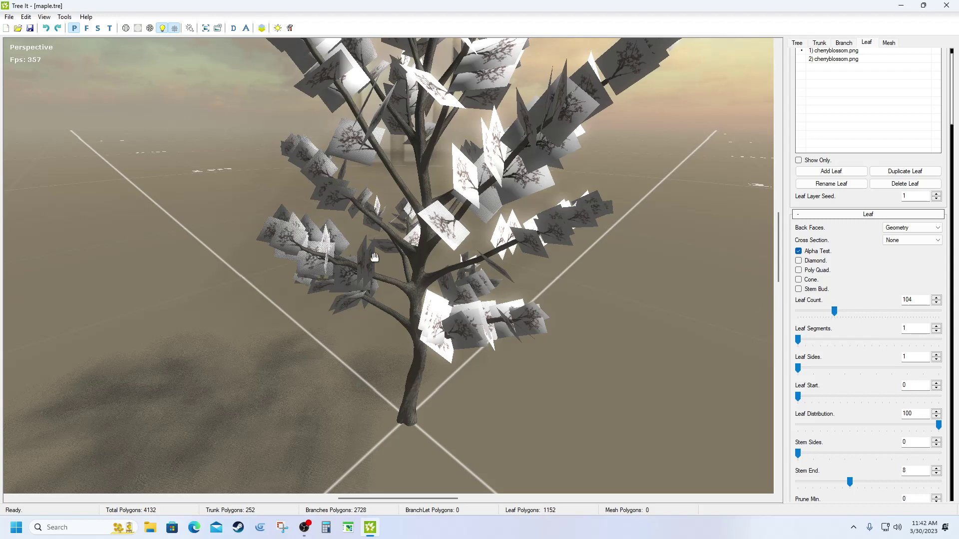
pyautogui.moveTo(434, 183); pyautogui.dragTo(487, 266)
pyautogui.scroll(10, 487, 266)
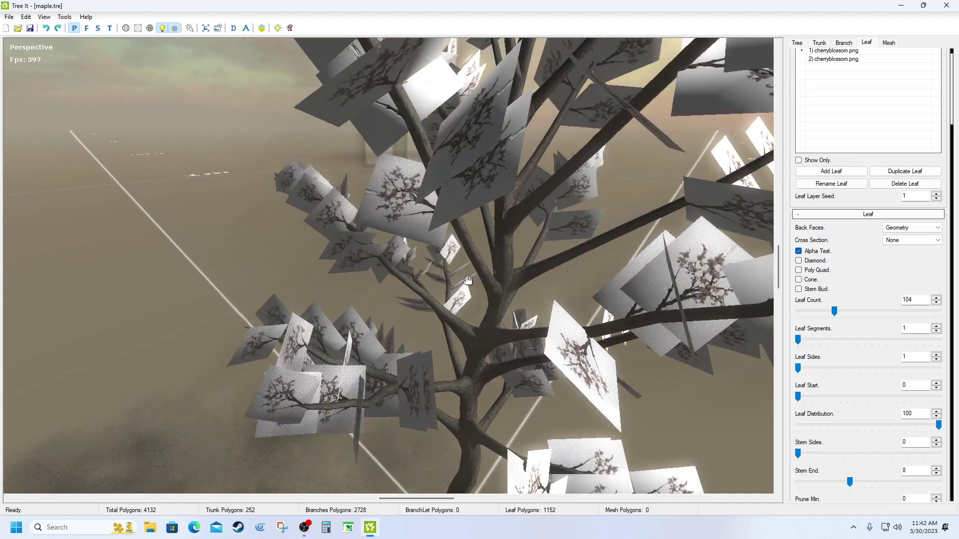
pyautogui.scroll(-5, 468, 279)
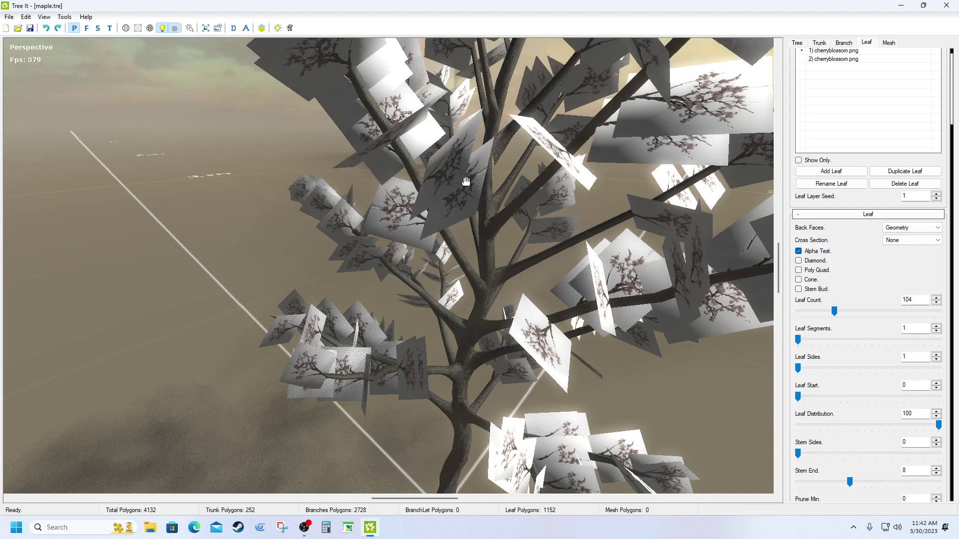
pyautogui.moveTo(490, 181); pyautogui.dragTo(487, 174)
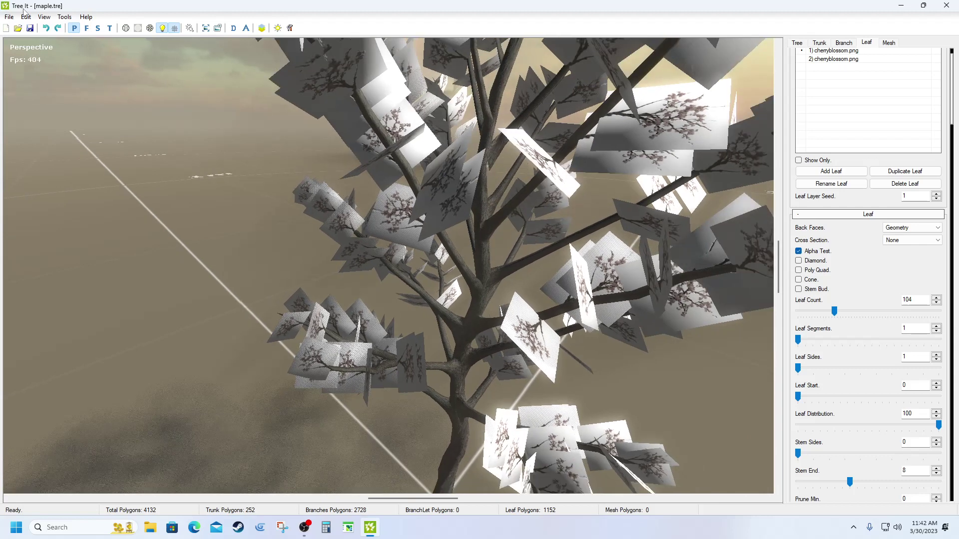
# - Use File > Save As to save the tree as cherry1.tre in the Trees folder
pyautogui.click(9, 18)
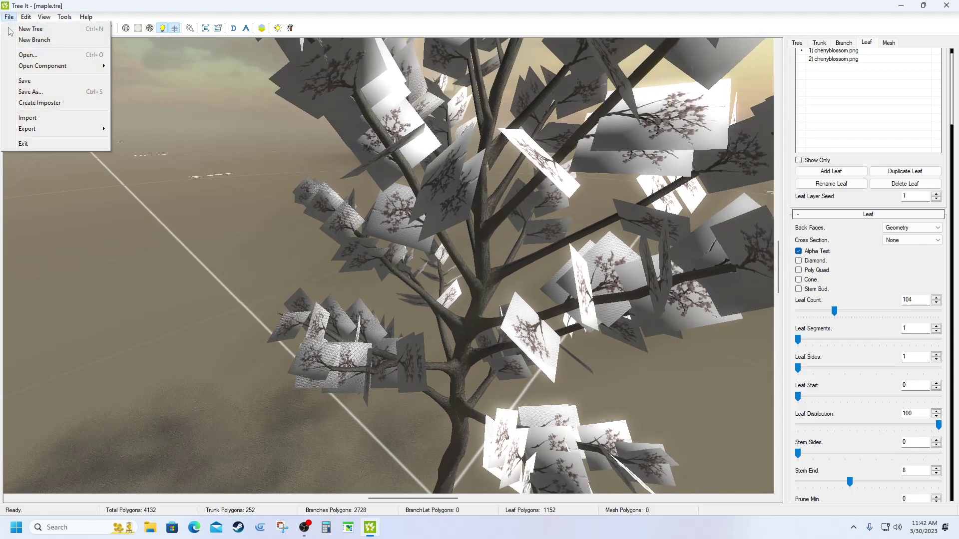
pyautogui.click(28, 92)
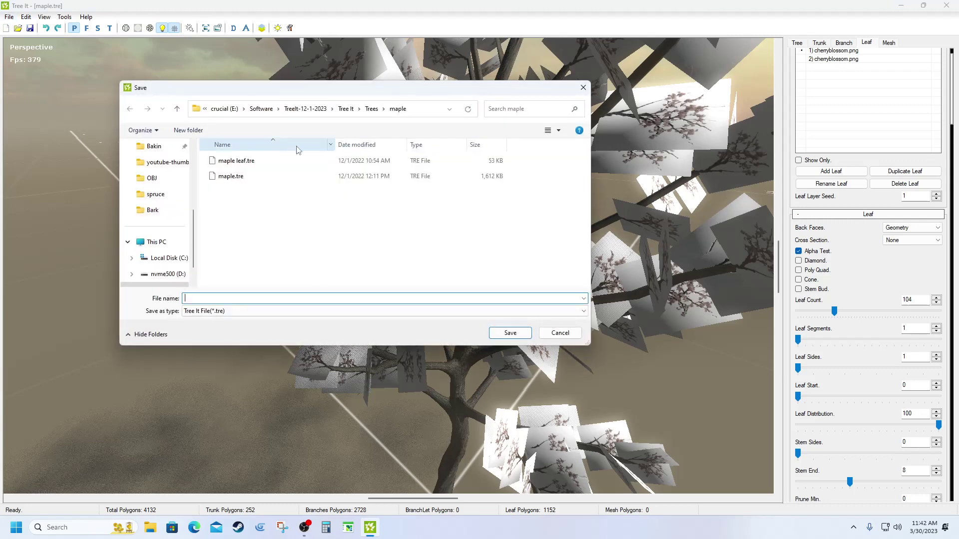
pyautogui.click(178, 110)
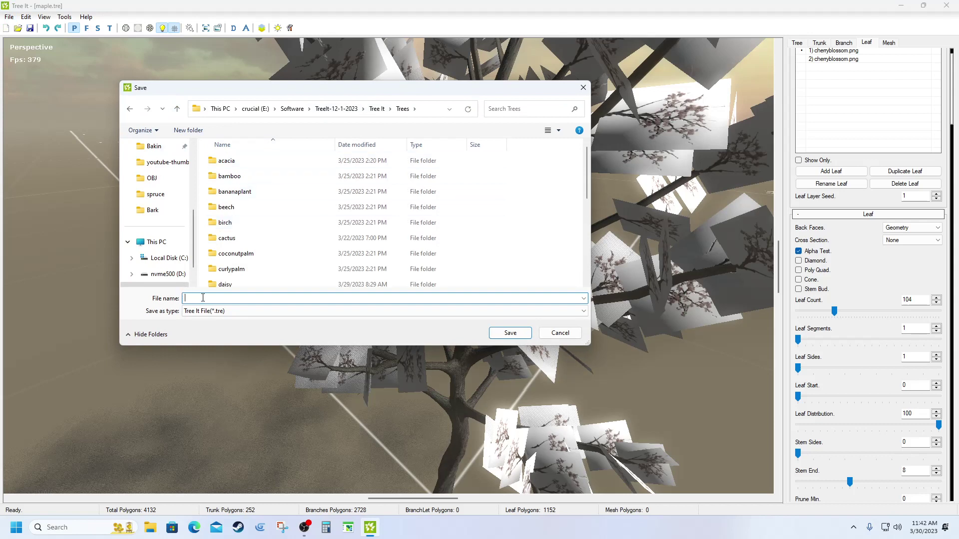
pyautogui.write('rry t')
pyautogui.click(510, 333)
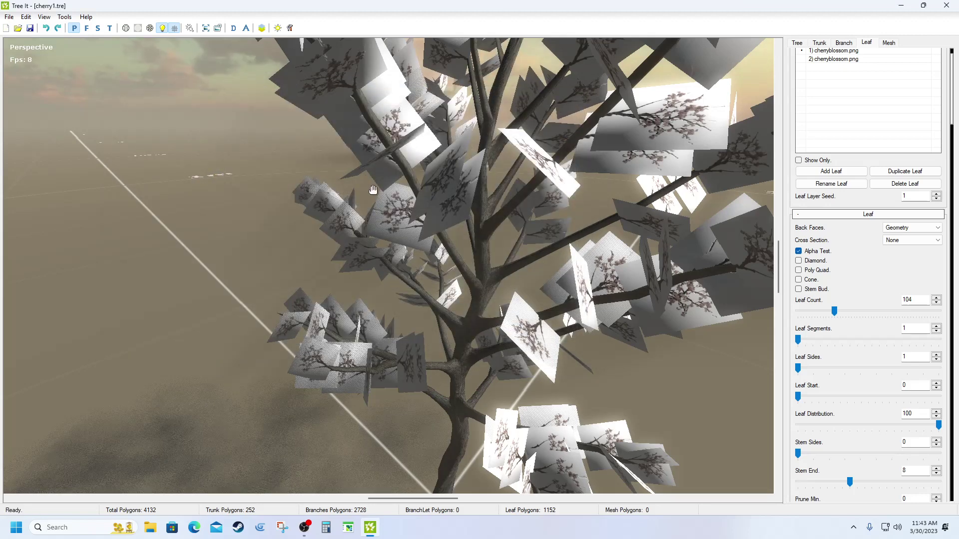
# - Preview the tree in vertex colour shading, return to textured display, and orbit to review the blossoms
pyautogui.scroll(-5, 373, 190)
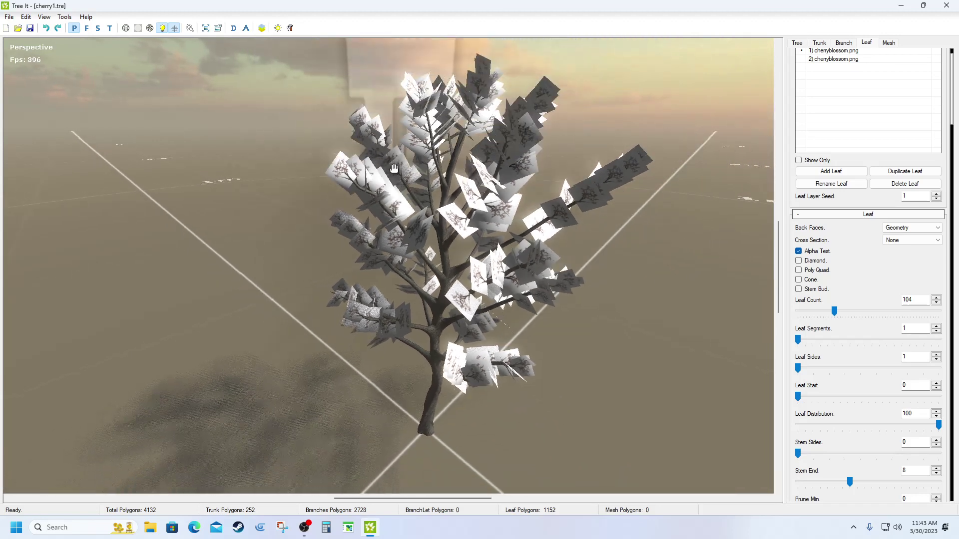
pyautogui.scroll(2, 394, 168)
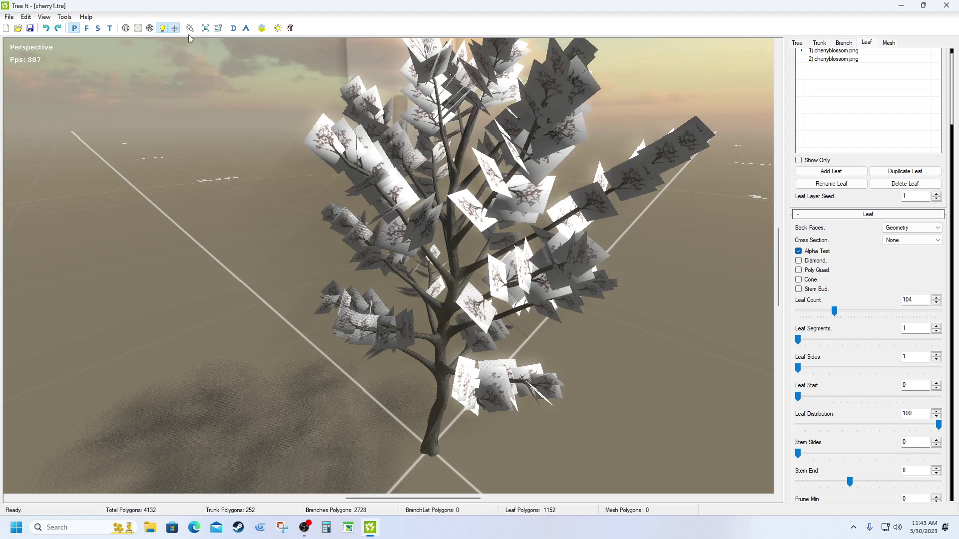
pyautogui.click(137, 28)
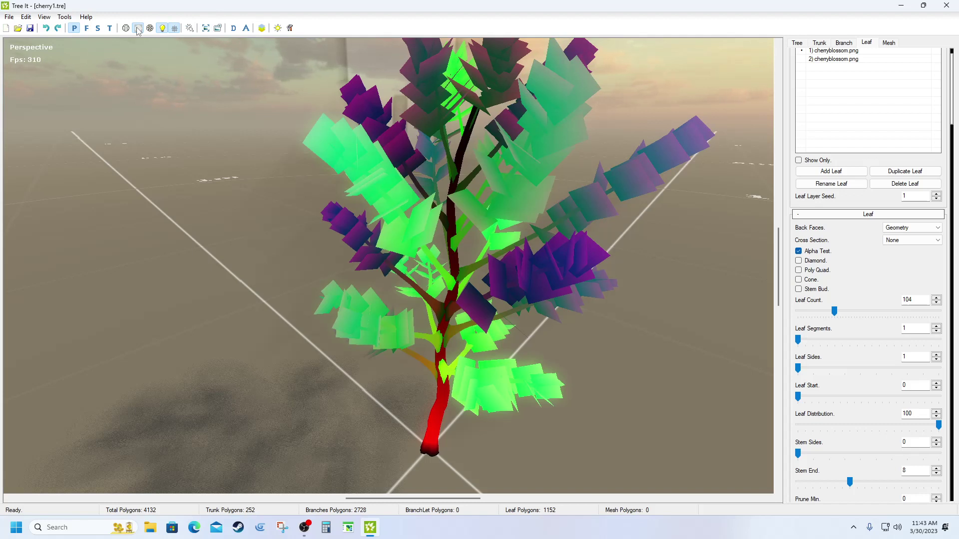
pyautogui.click(138, 28)
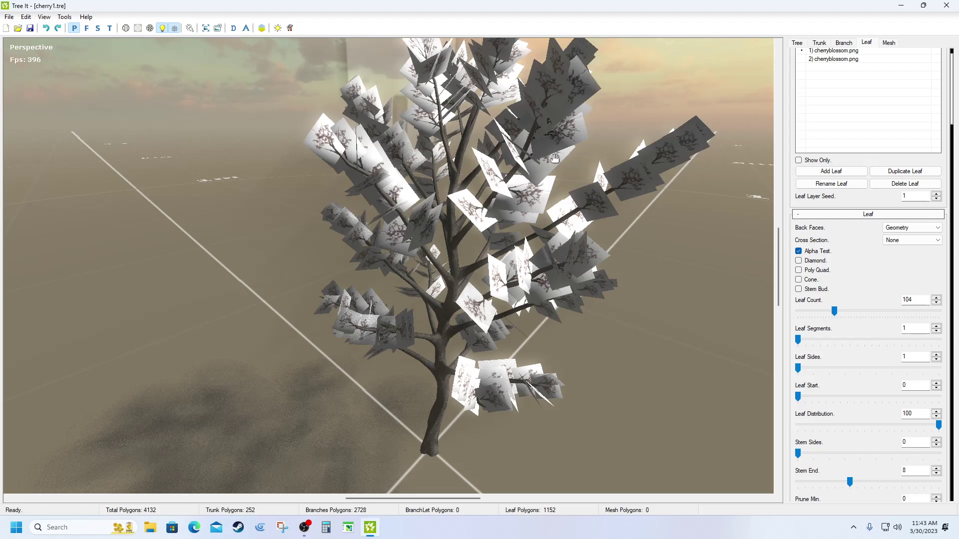
pyautogui.moveTo(553, 157); pyautogui.dragTo(524, 184)
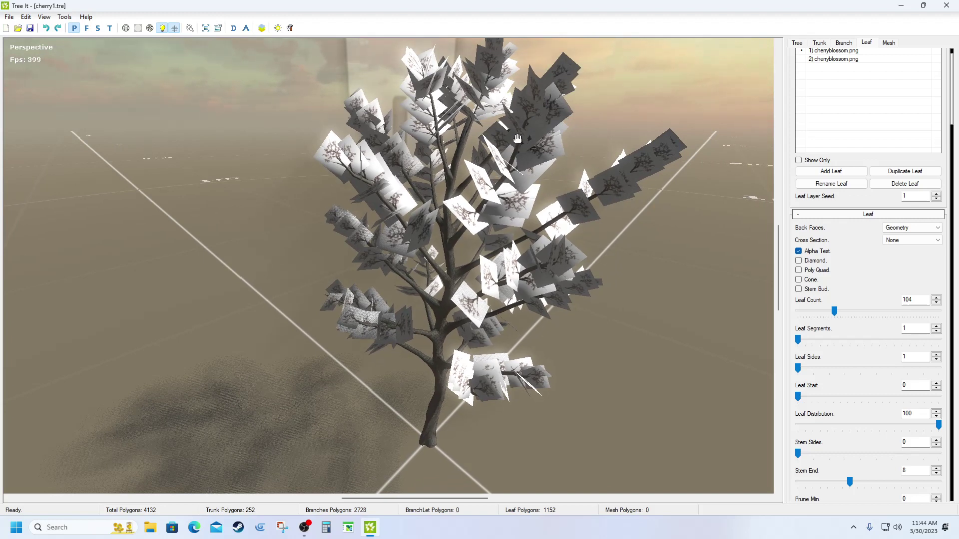
pyautogui.moveTo(588, 193); pyautogui.dragTo(580, 196)
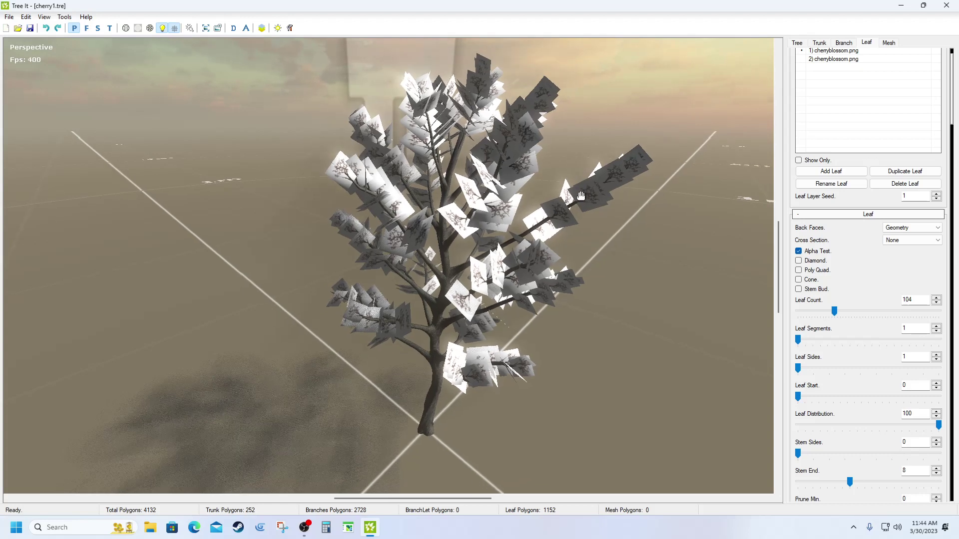
pyautogui.scroll(6, 581, 196)
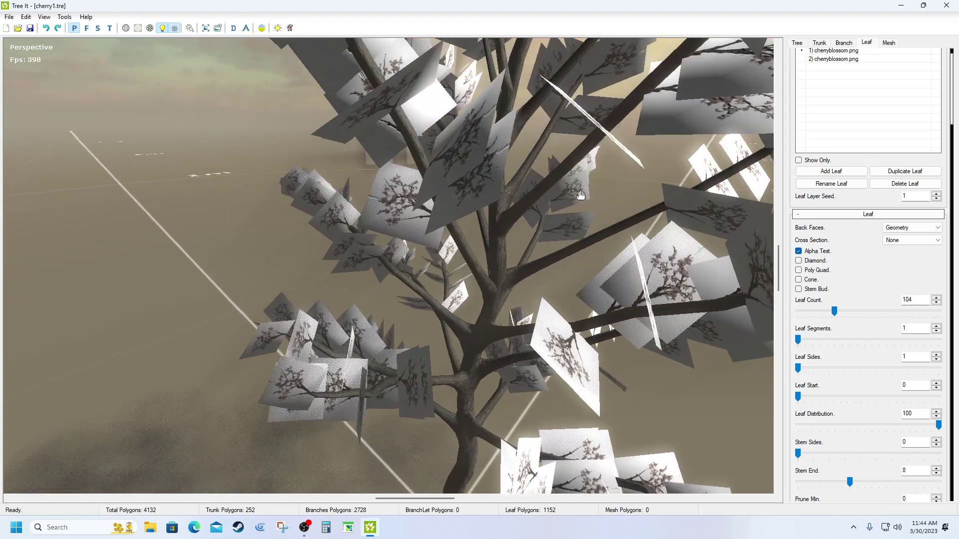
pyautogui.scroll(-5, 578, 195)
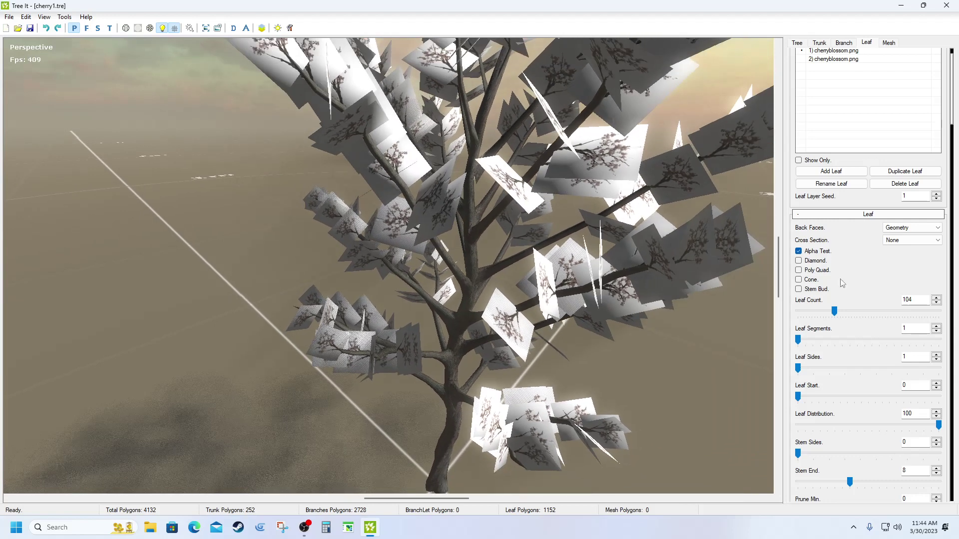
# - On the Branch tab, set Branchlet Count to 12 and Branch Count to 17
pyautogui.click(843, 43)
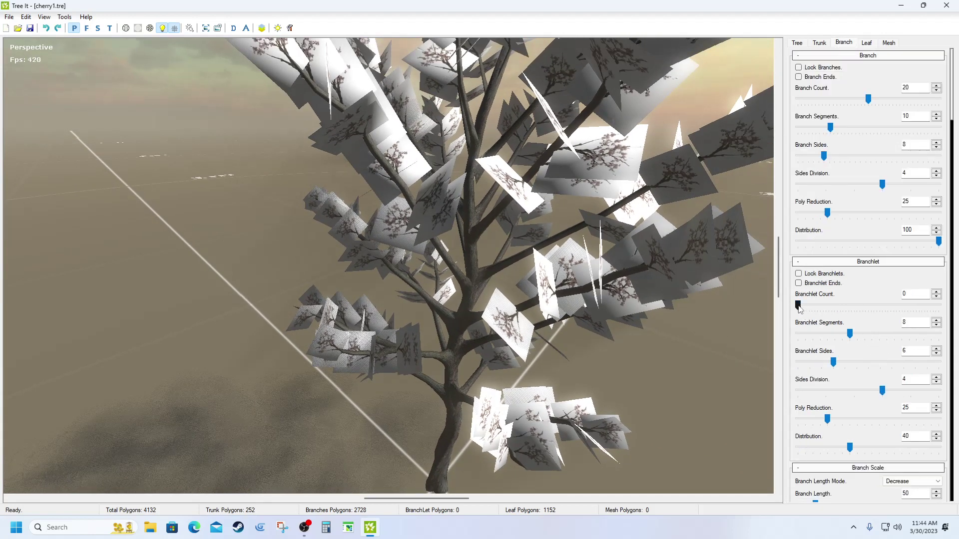
pyautogui.moveTo(798, 306); pyautogui.dragTo(810, 306)
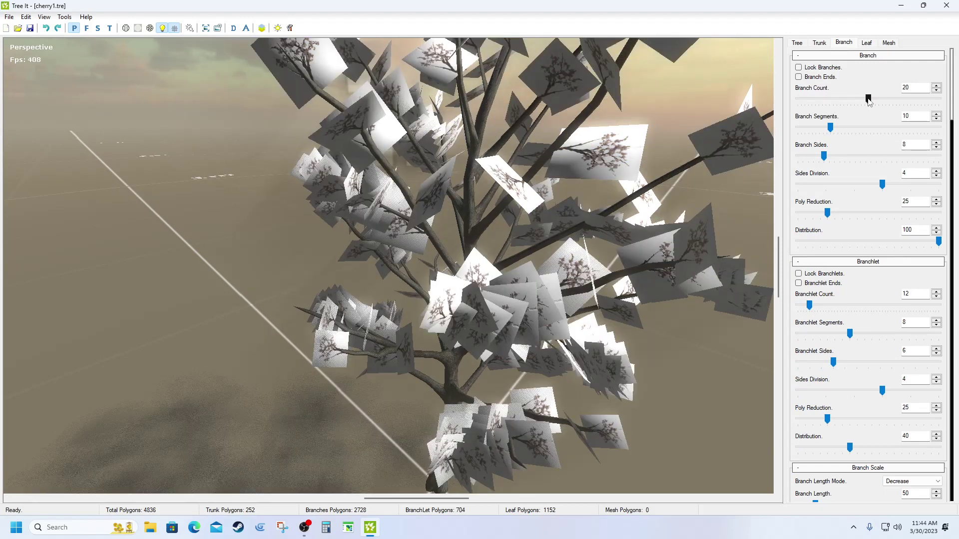
pyautogui.moveTo(868, 99); pyautogui.dragTo(858, 99)
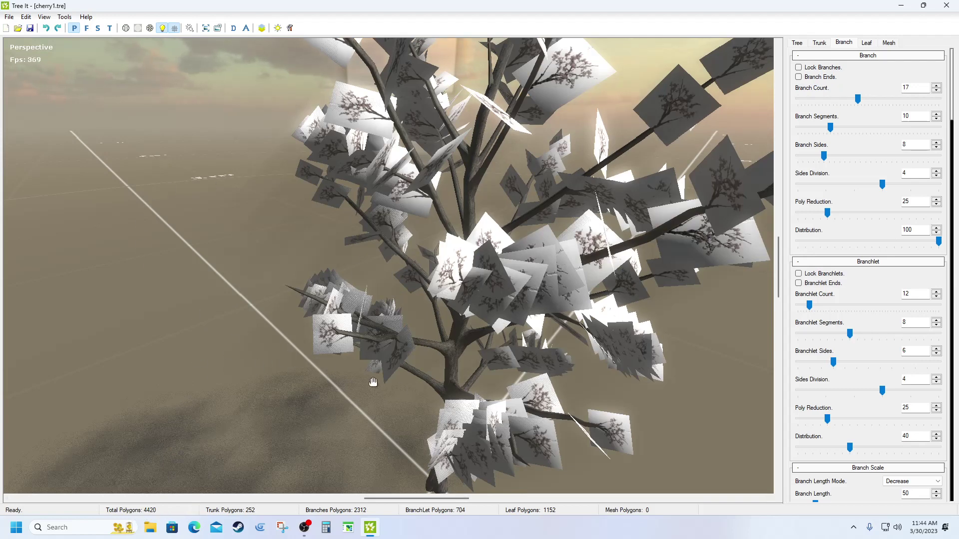
pyautogui.scroll(-3, 533, 288)
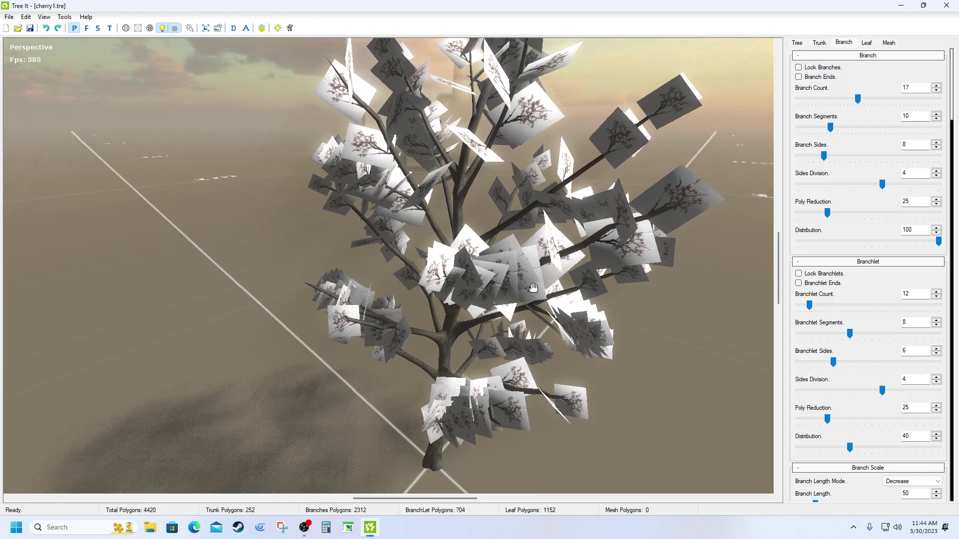
pyautogui.moveTo(533, 288); pyautogui.dragTo(801, 161)
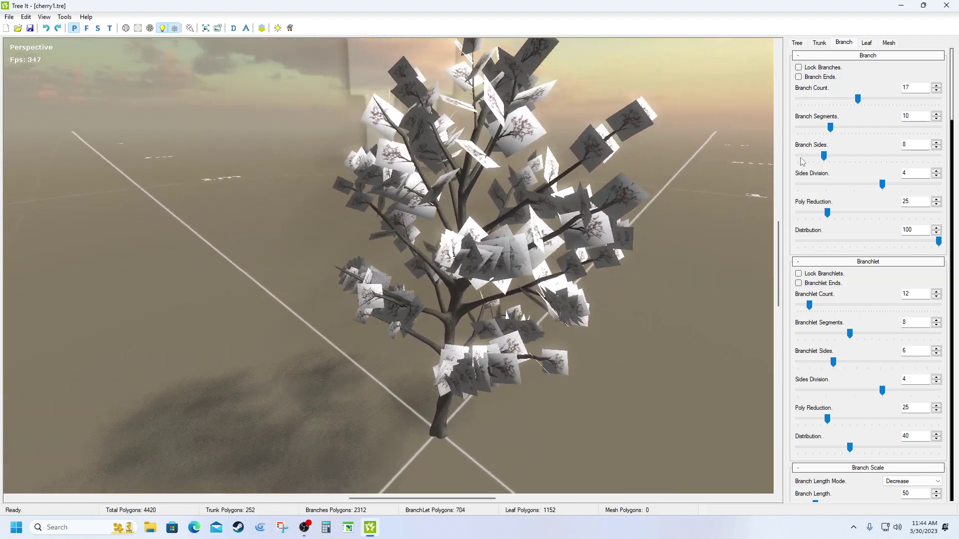
# - On the Trunk tab, set Trunk Segments to 12 and Sides Division to 3
pyautogui.click(819, 43)
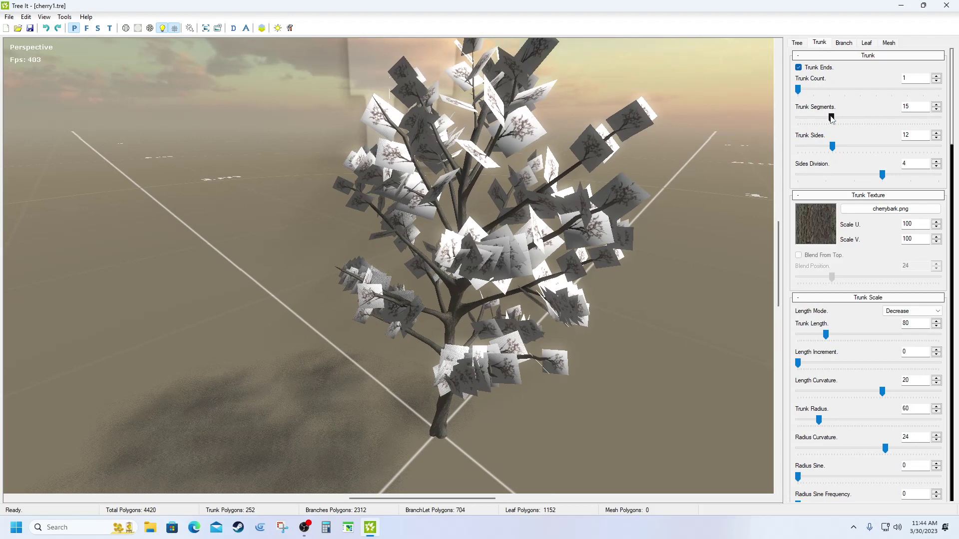
pyautogui.moveTo(830, 119); pyautogui.dragTo(824, 118)
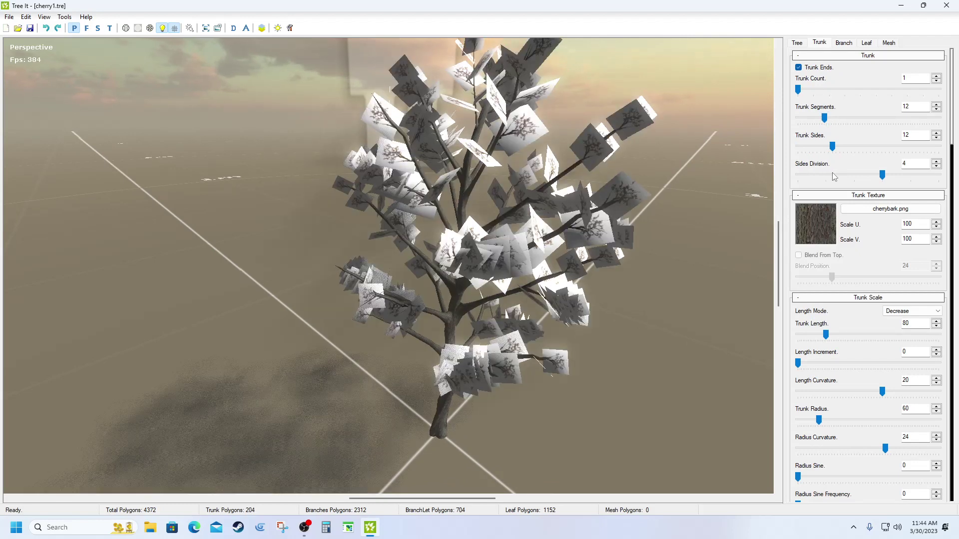
pyautogui.moveTo(883, 176); pyautogui.dragTo(855, 176)
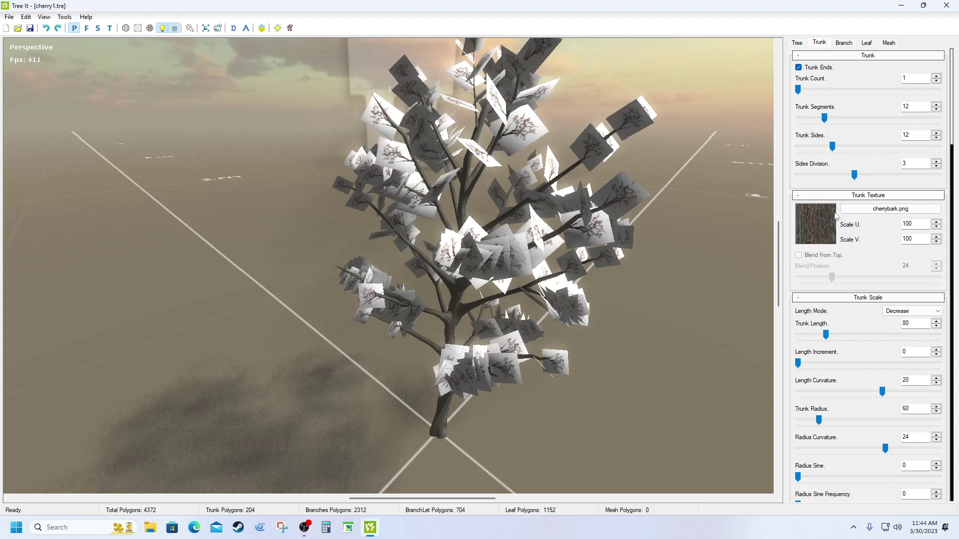
pyautogui.scroll(-1, 814, 318)
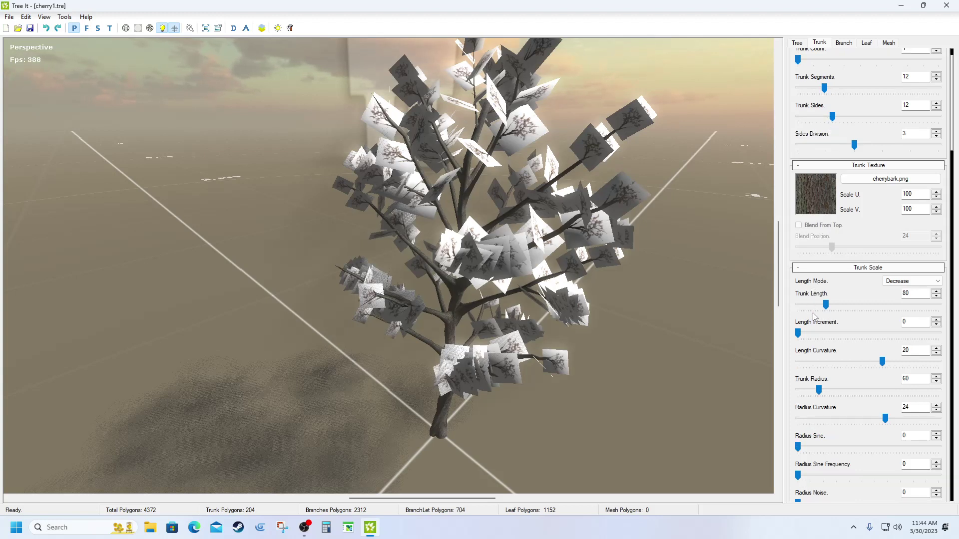
pyautogui.scroll(1, 814, 317)
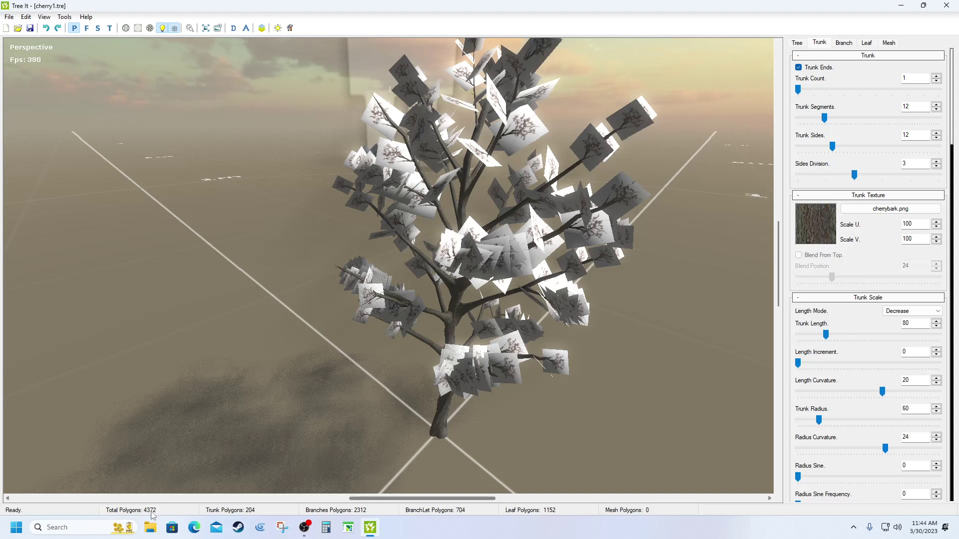
pyautogui.scroll(-1, 854, 336)
pyautogui.scroll(-2, 854, 335)
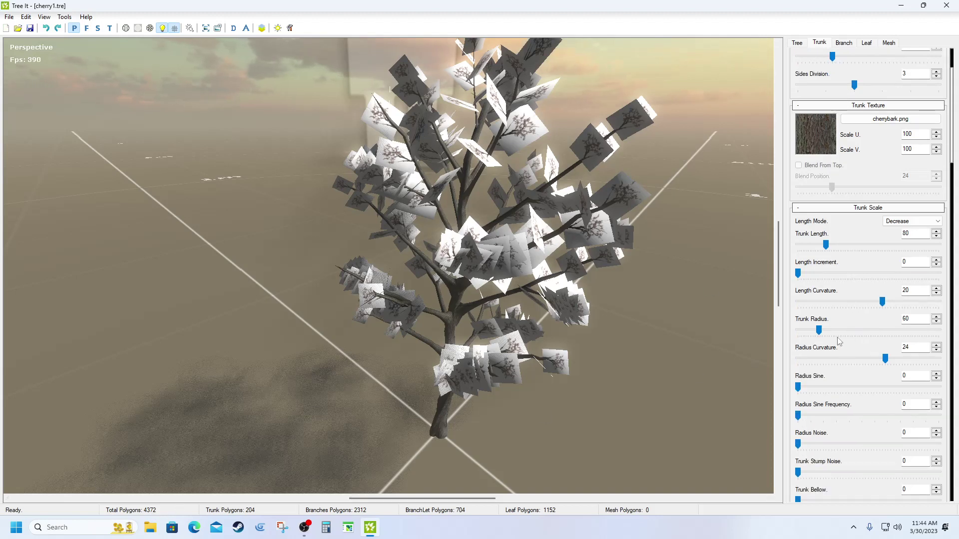
pyautogui.scroll(-3, 837, 342)
pyautogui.scroll(6, 837, 342)
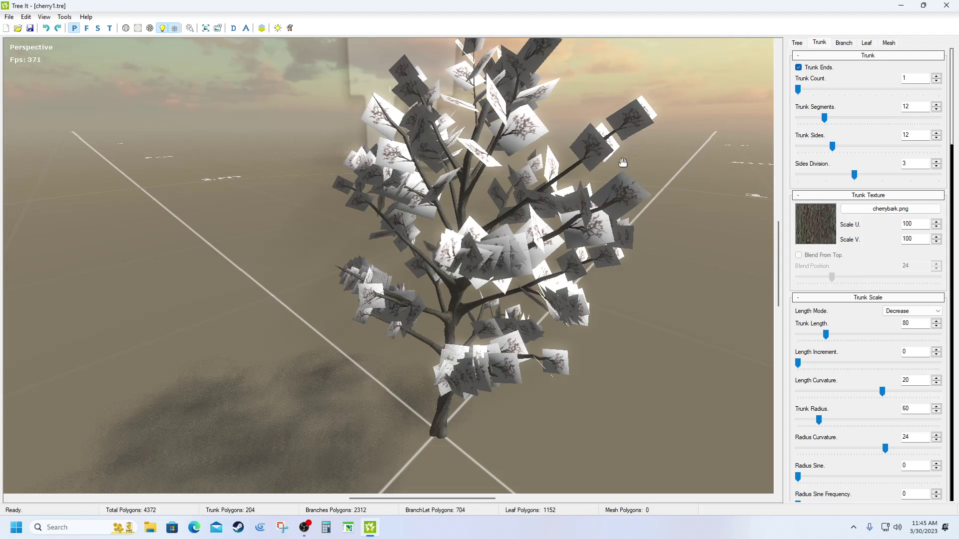
pyautogui.scroll(-8, 868, 319)
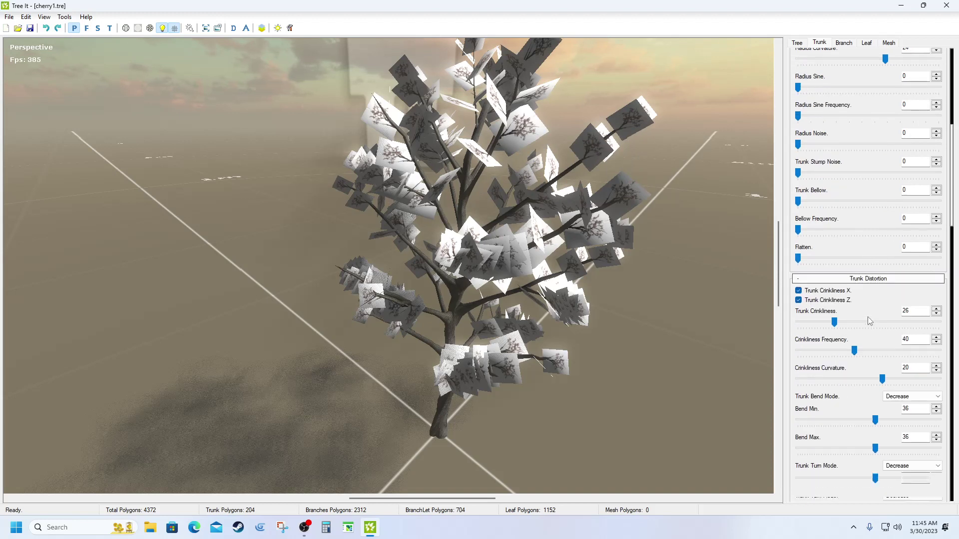
pyautogui.scroll(-10, 867, 317)
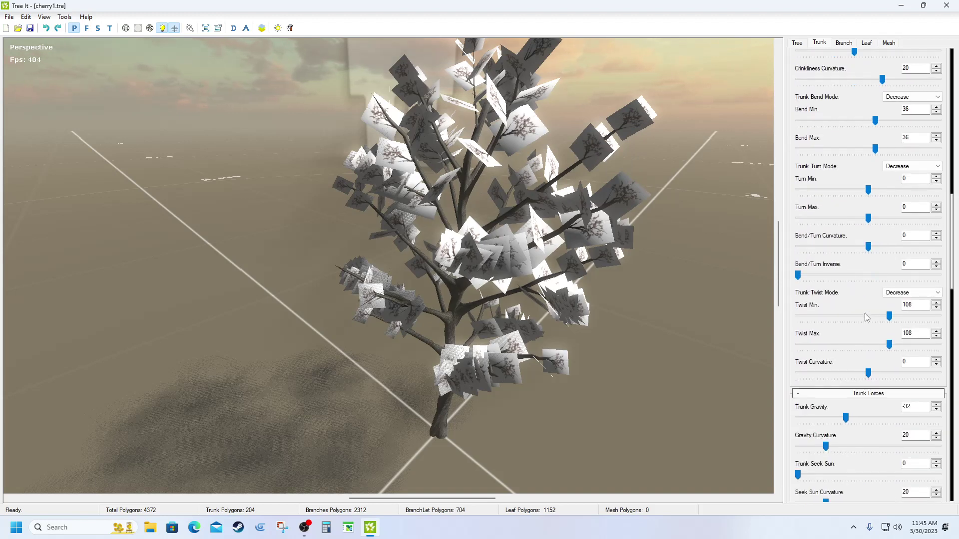
pyautogui.scroll(-10, 866, 317)
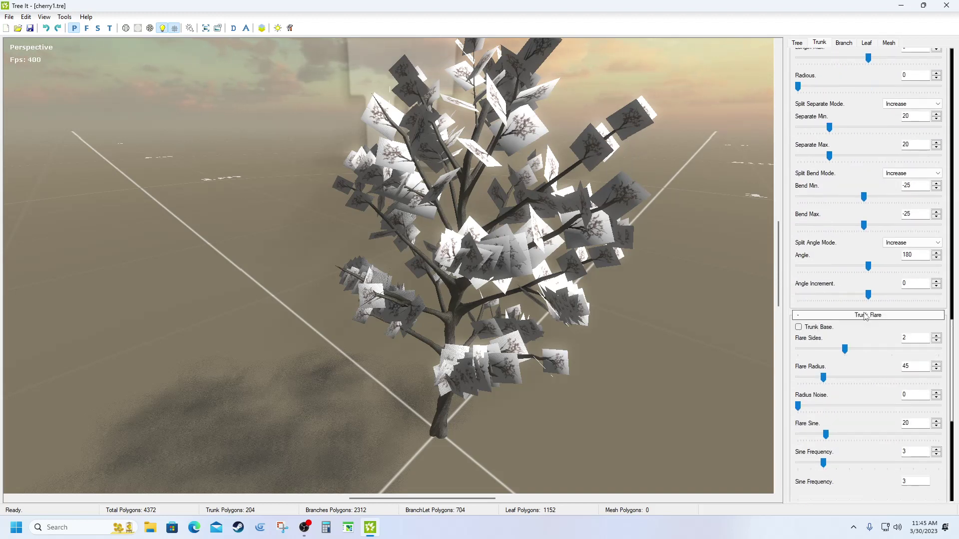
pyautogui.scroll(5, 865, 316)
# - In the leaf settings, set Back Faces to Double Sided and Cross Section to Cross
pyautogui.click(867, 42)
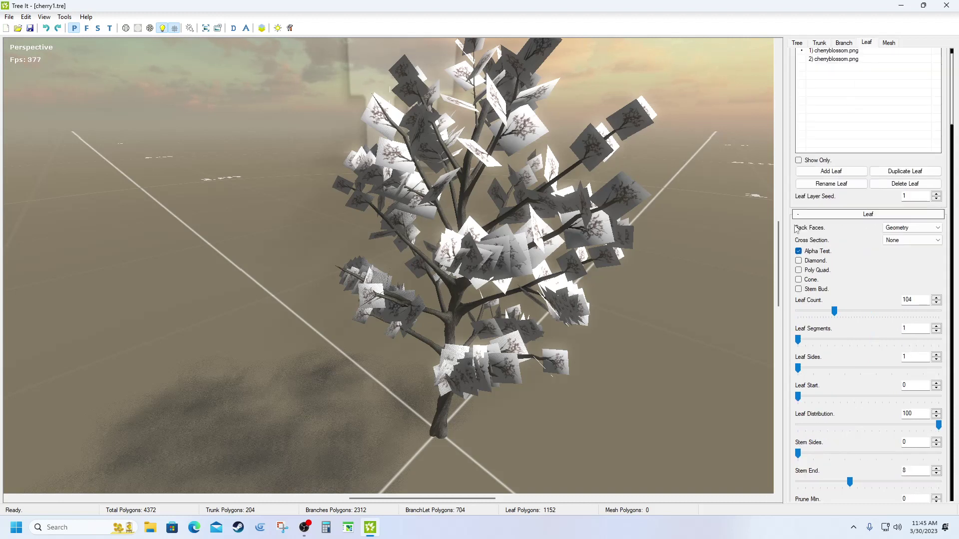
pyautogui.scroll(-1, 818, 270)
pyautogui.scroll(1, 818, 270)
pyautogui.click(923, 232)
pyautogui.click(903, 241)
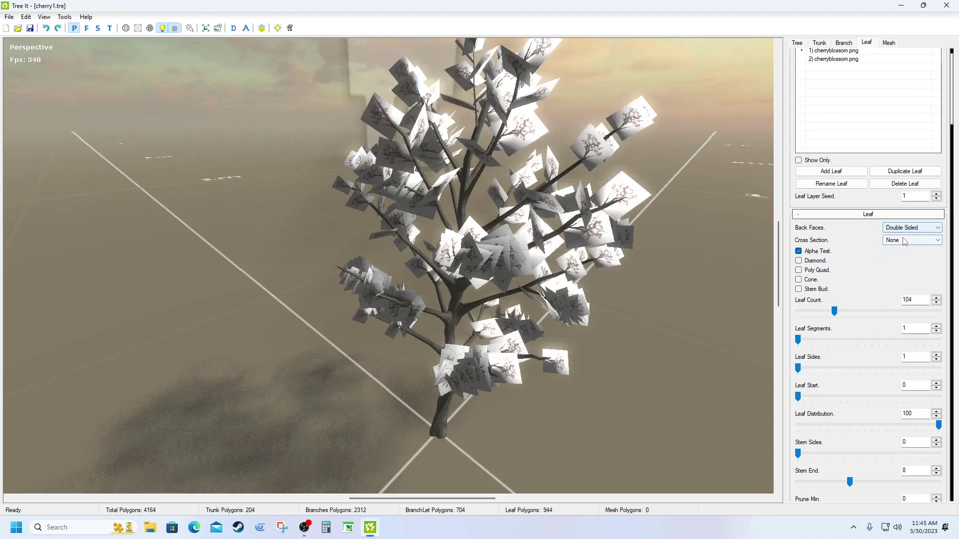
pyautogui.click(908, 241)
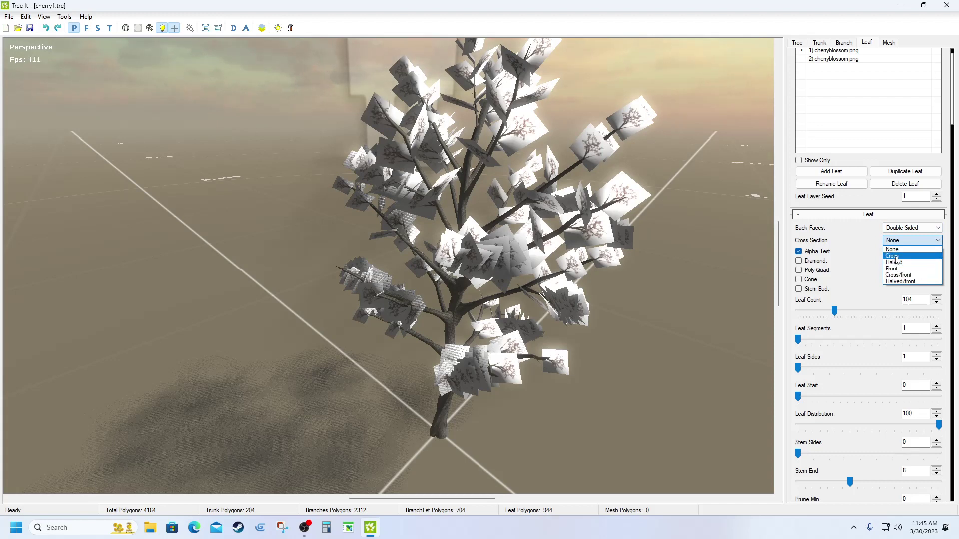
pyautogui.click(894, 256)
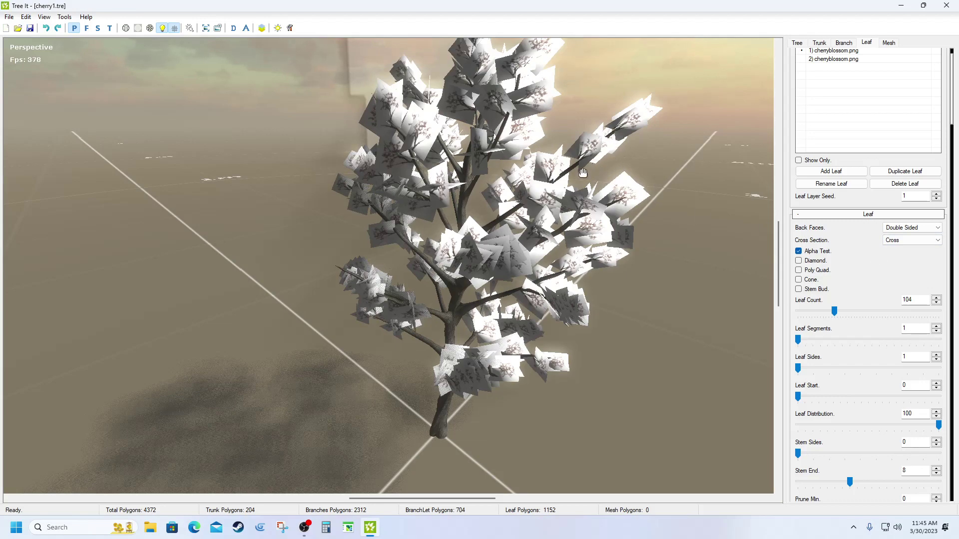
# - Orbit around the tree to inspect the leaves, keeping the Cross cross-section selected
pyautogui.moveTo(550, 150); pyautogui.dragTo(604, 162)
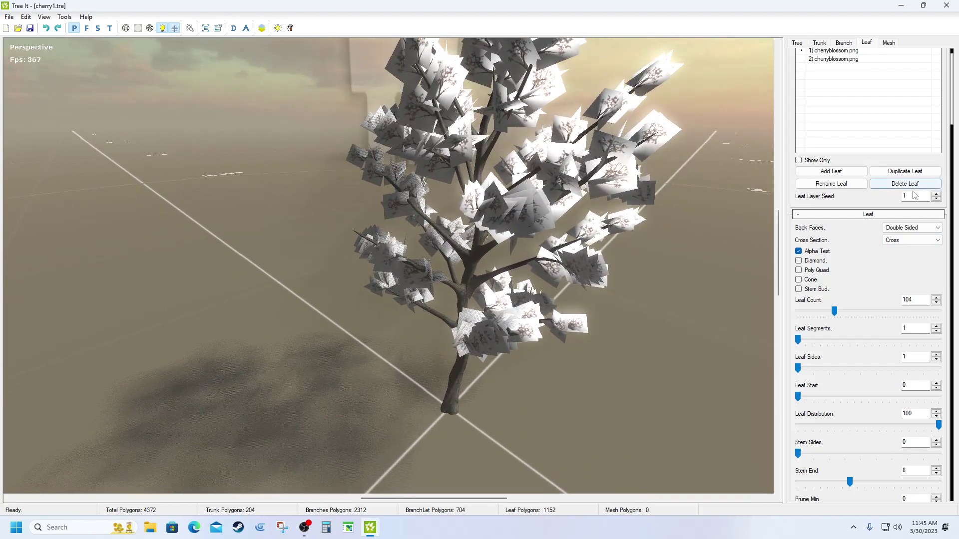
pyautogui.click(917, 242)
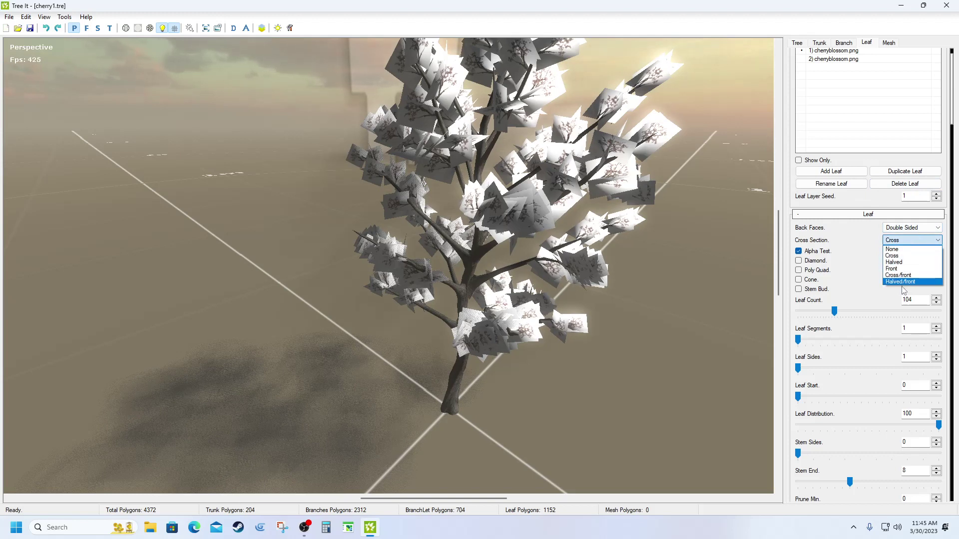
pyautogui.click(866, 245)
pyautogui.click(884, 241)
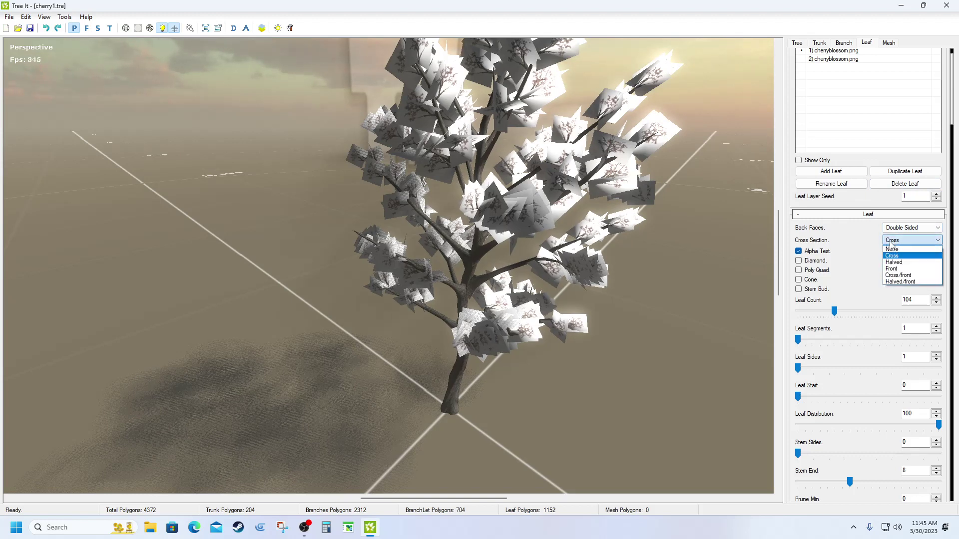
pyautogui.click(862, 268)
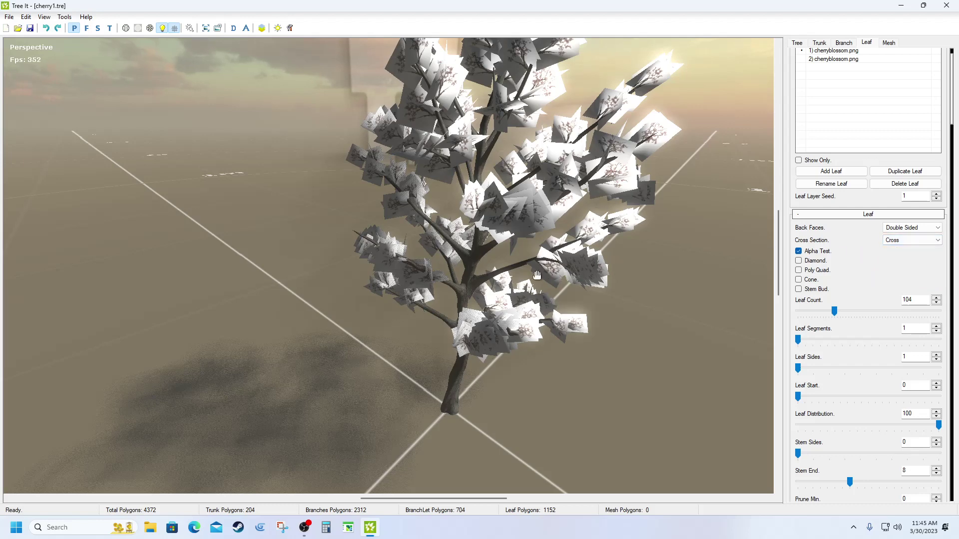
pyautogui.moveTo(538, 275); pyautogui.dragTo(558, 249)
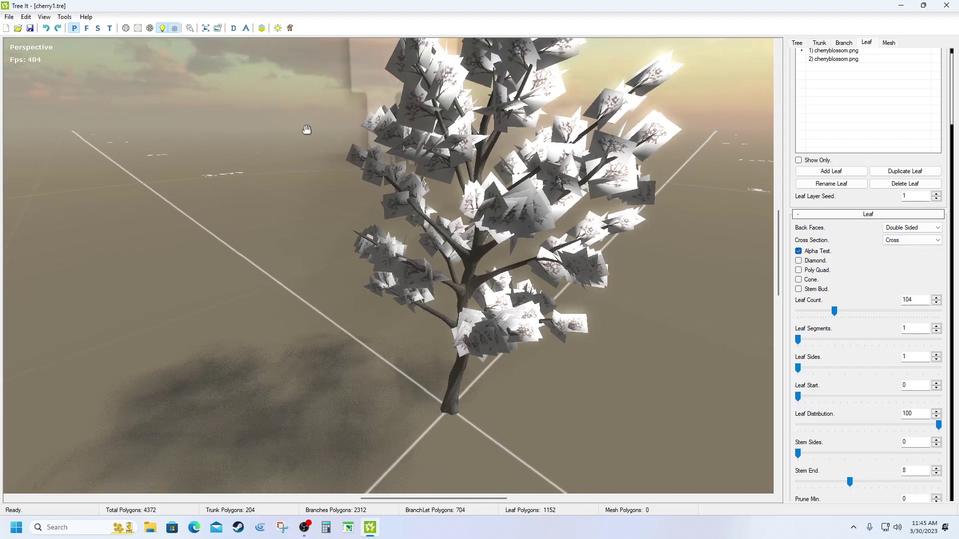
# - Close Tree It and confirm Yes at the exit prompt
pyautogui.click(948, 7)
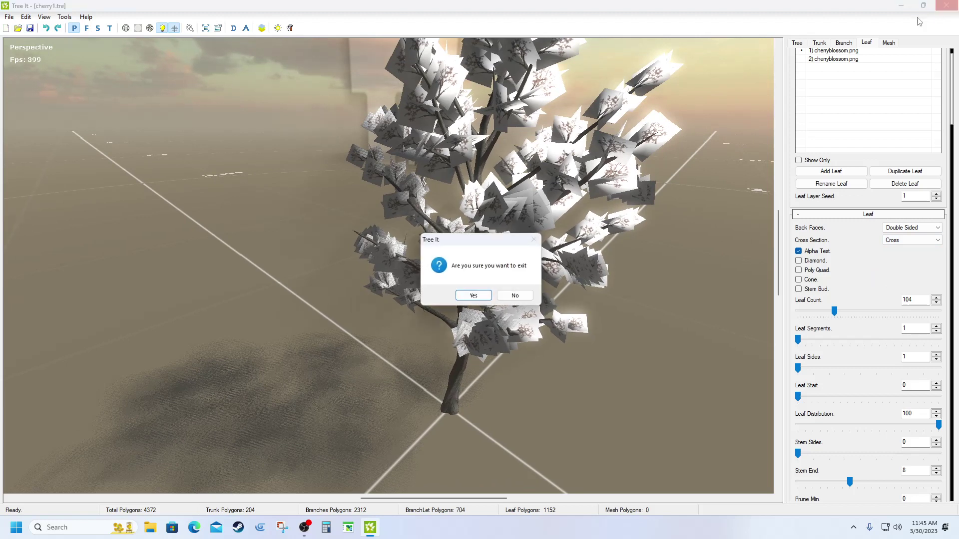
pyautogui.click(473, 296)
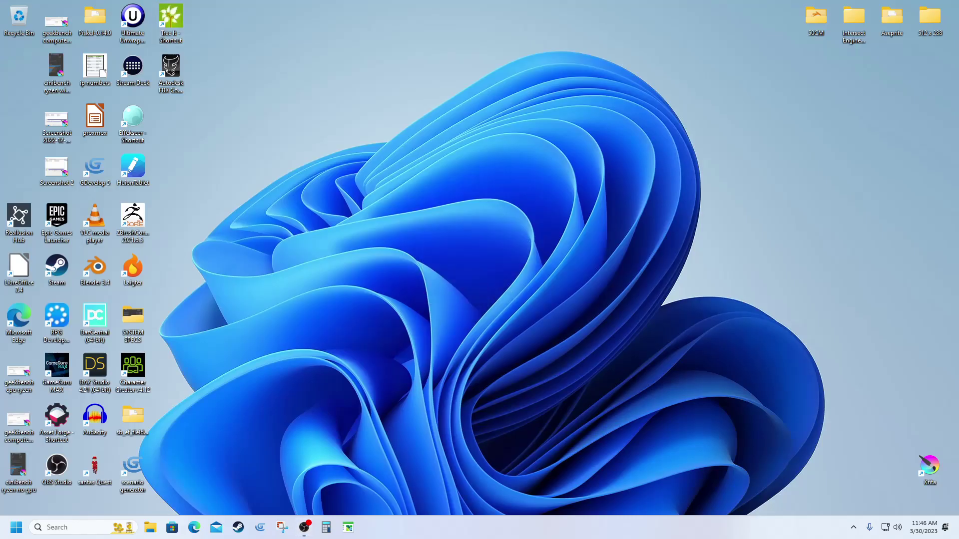